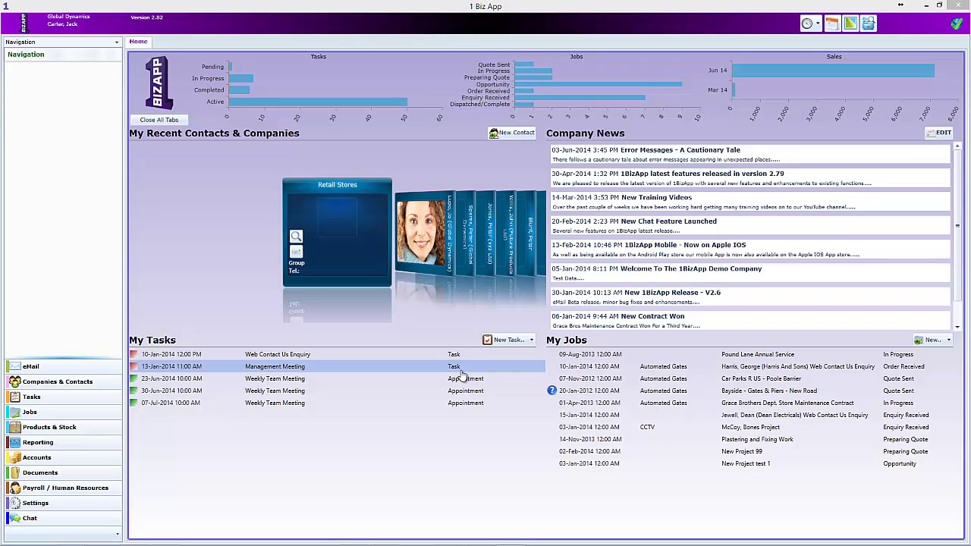
# Open the Harris And Sons Web Contact Us Enquiry job from My Jobs.
pyautogui.click(591, 368)
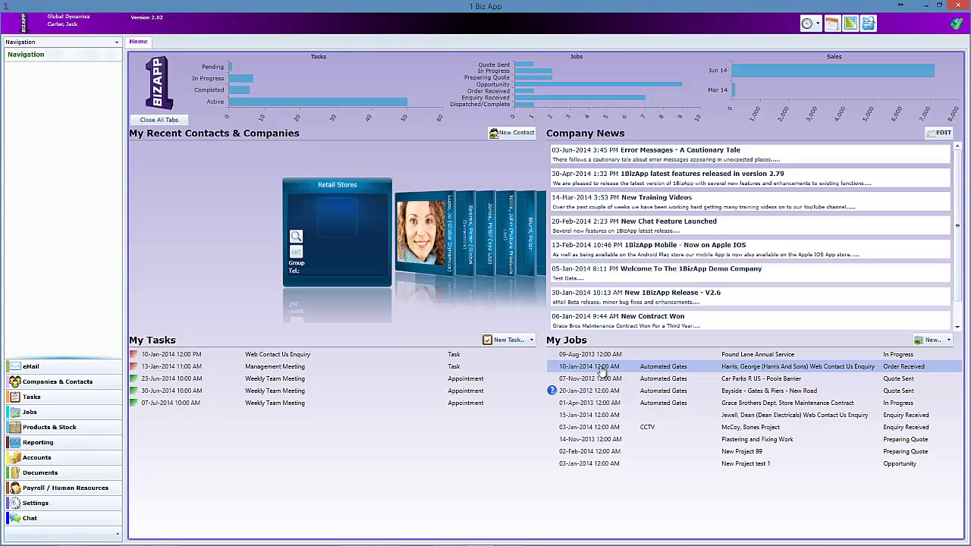
pyautogui.doubleClick(602, 370)
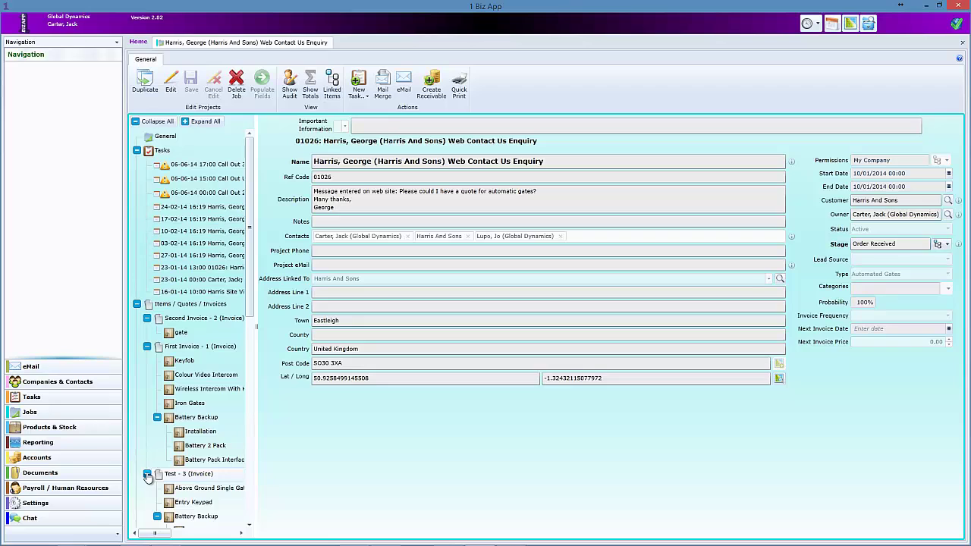
# View the Second Invoice's items in grid layout and return them to form layout.
pyautogui.click(169, 322)
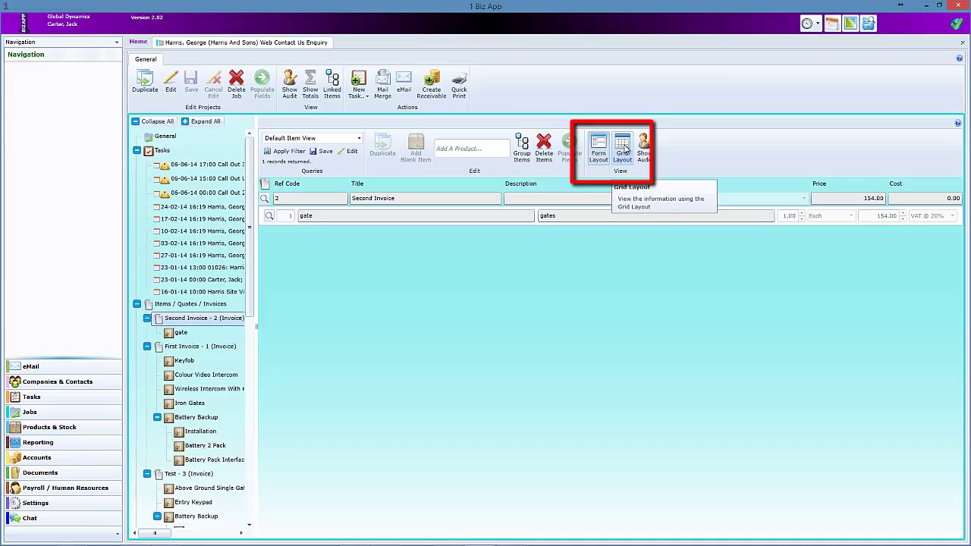
pyautogui.click(623, 148)
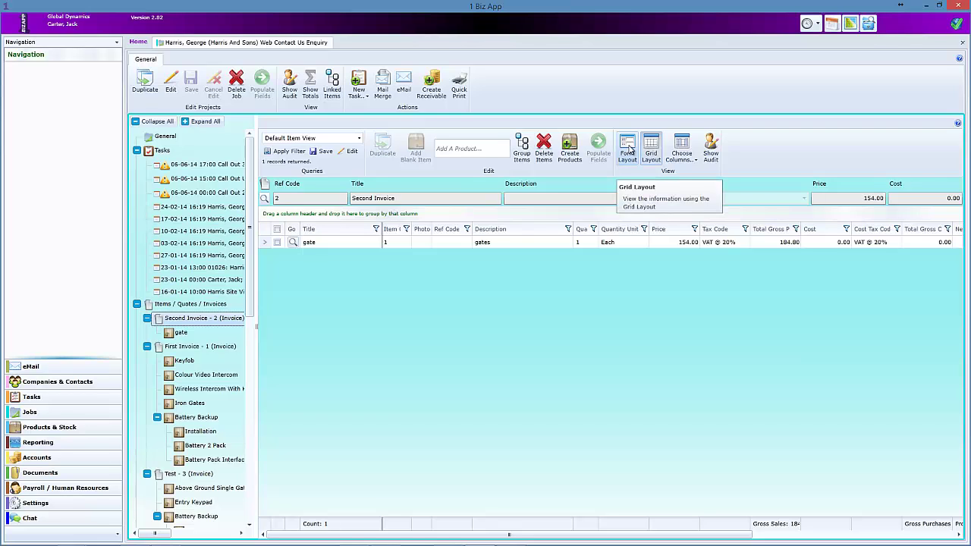
pyautogui.click(628, 149)
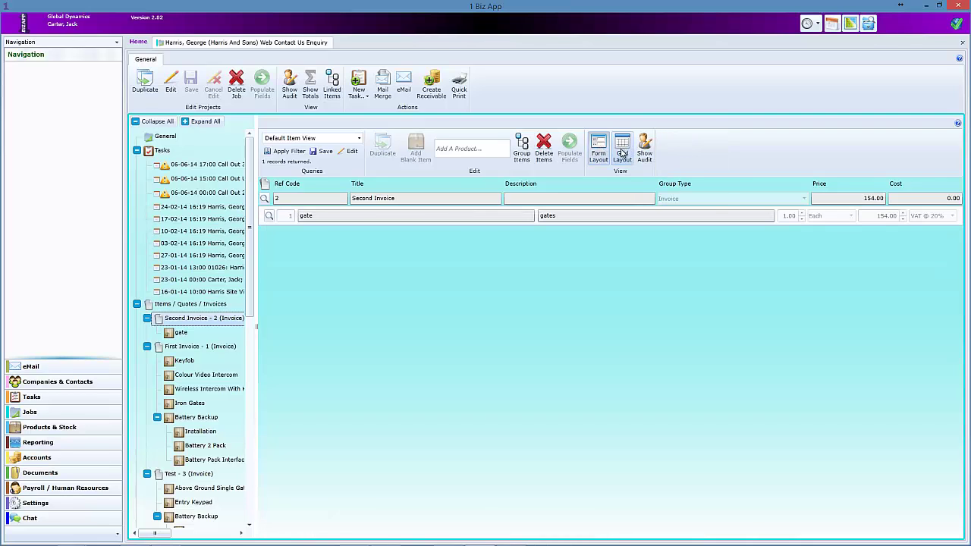
# Open the First Invoice, view the sub-items of its Battery Backup item, and go back up to the invoice.
pyautogui.click(188, 348)
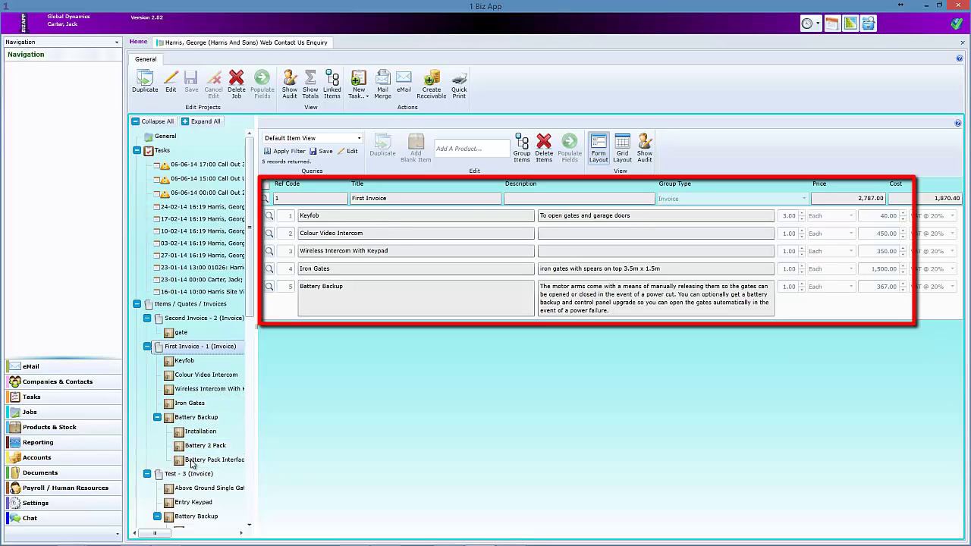
pyautogui.click(269, 287)
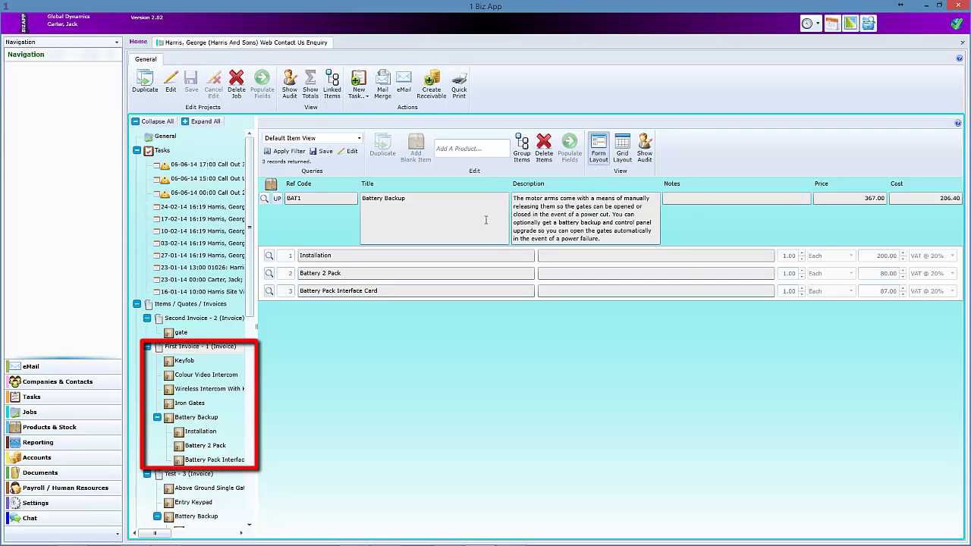
pyautogui.click(278, 199)
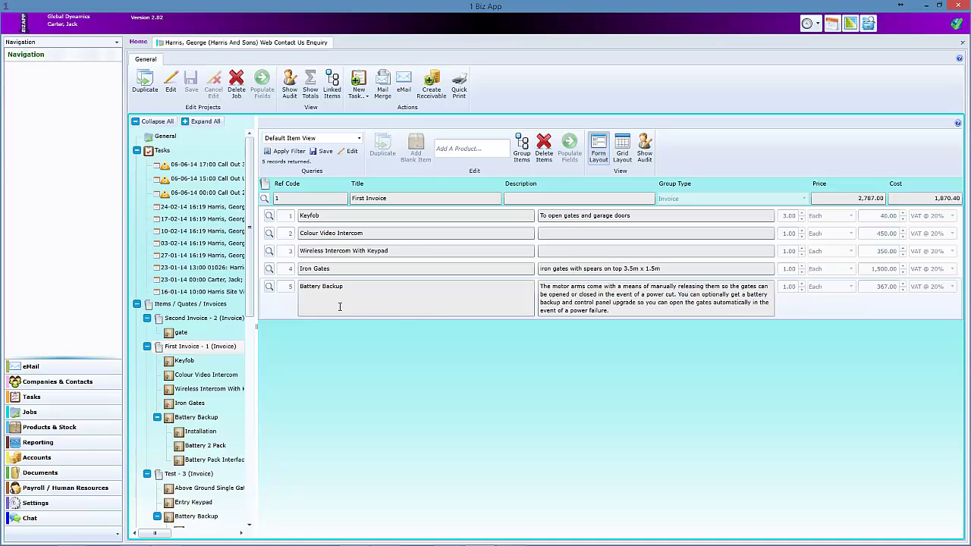
# Drill into Battery Backup again, review its full item details, and close the details form.
pyautogui.click(270, 289)
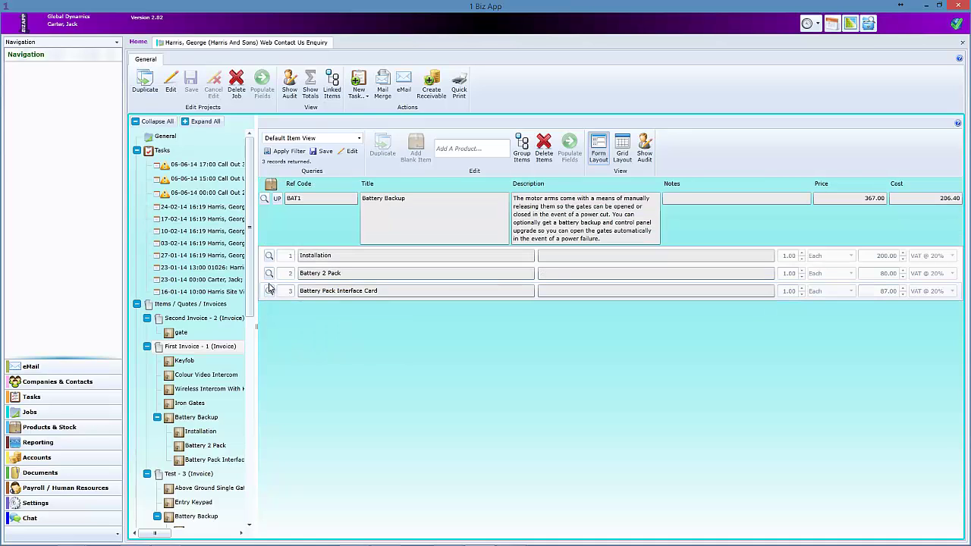
pyautogui.click(265, 198)
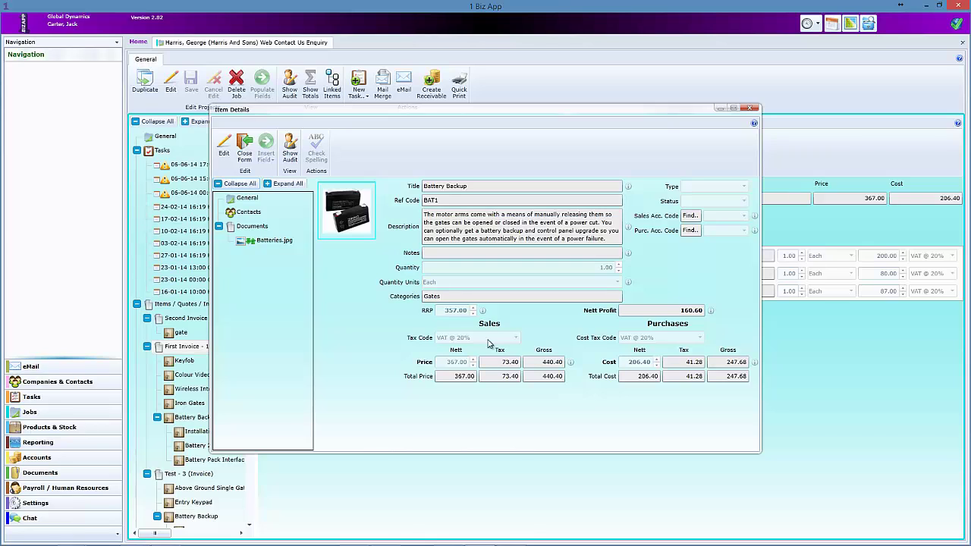
pyautogui.click(250, 159)
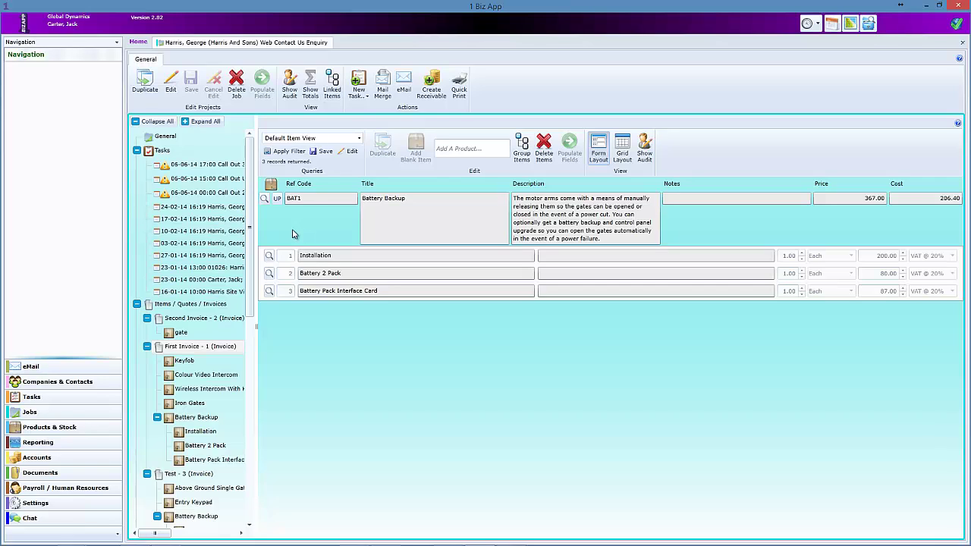
# Collapse Battery Backup under First Invoice in the job tree and show that invoice's items in grid layout.
pyautogui.click(156, 418)
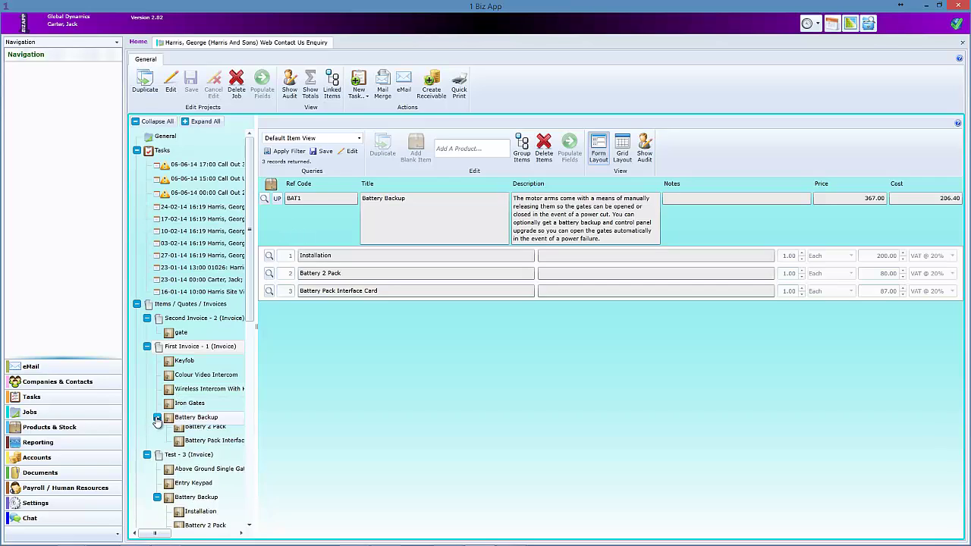
pyautogui.click(190, 347)
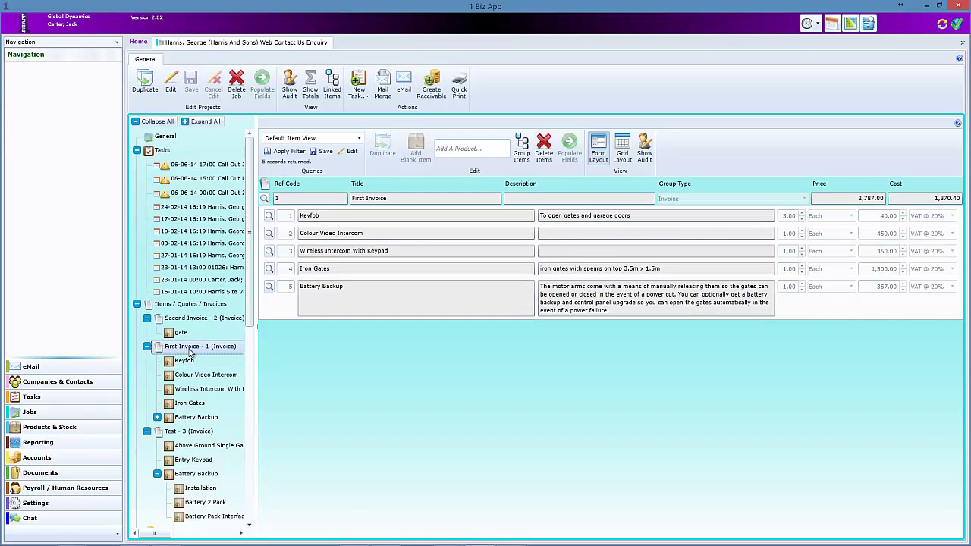
pyautogui.click(623, 150)
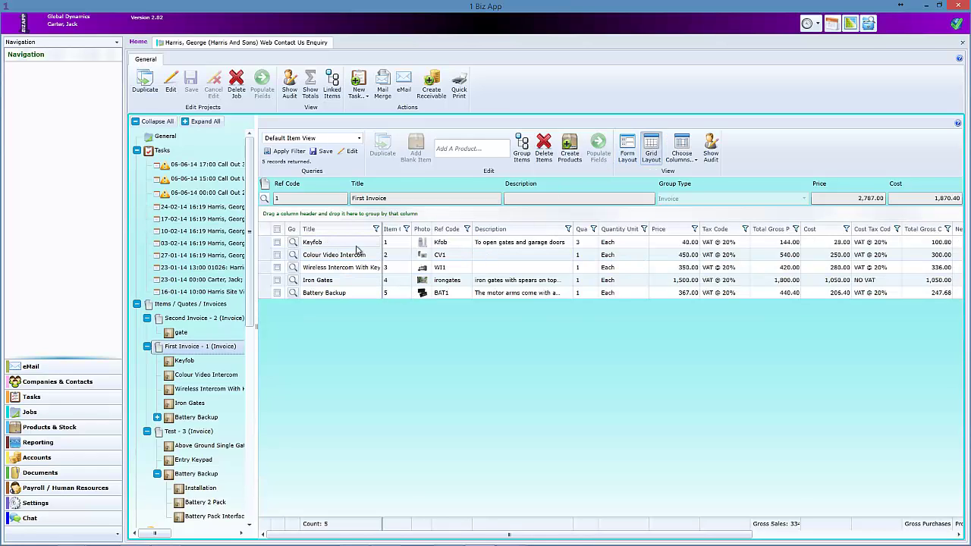
# Check the First Invoice's overall price, review the Keyfob item's details, and close them.
pyautogui.click(854, 198)
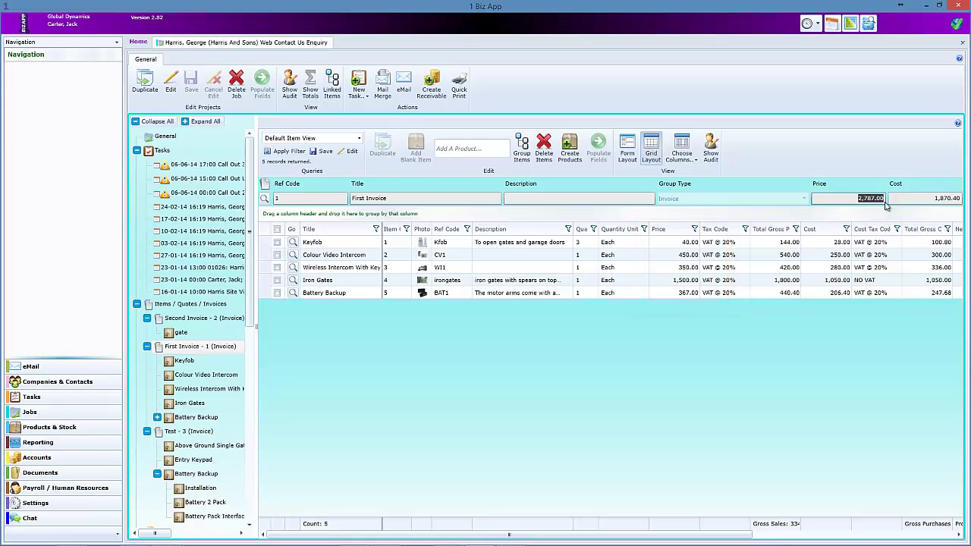
pyautogui.click(293, 242)
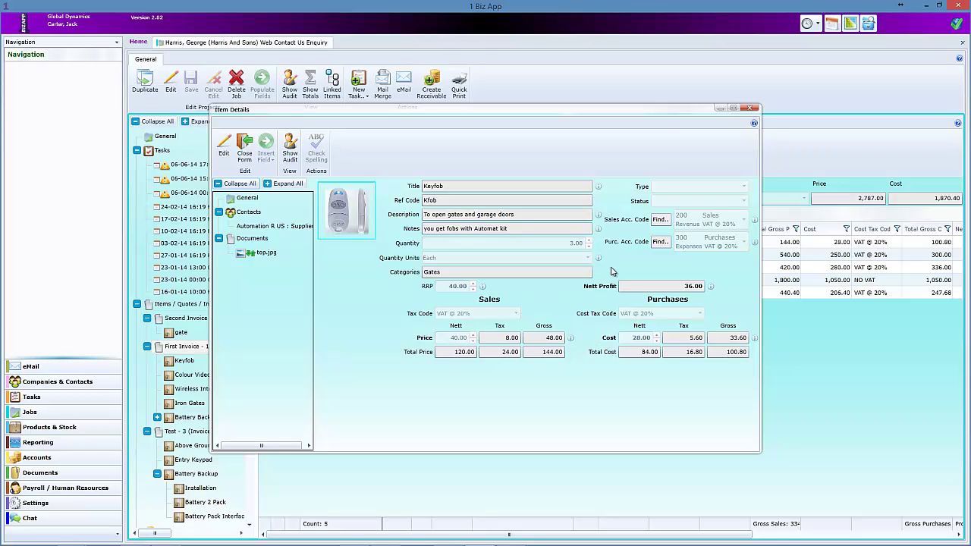
pyautogui.click(751, 111)
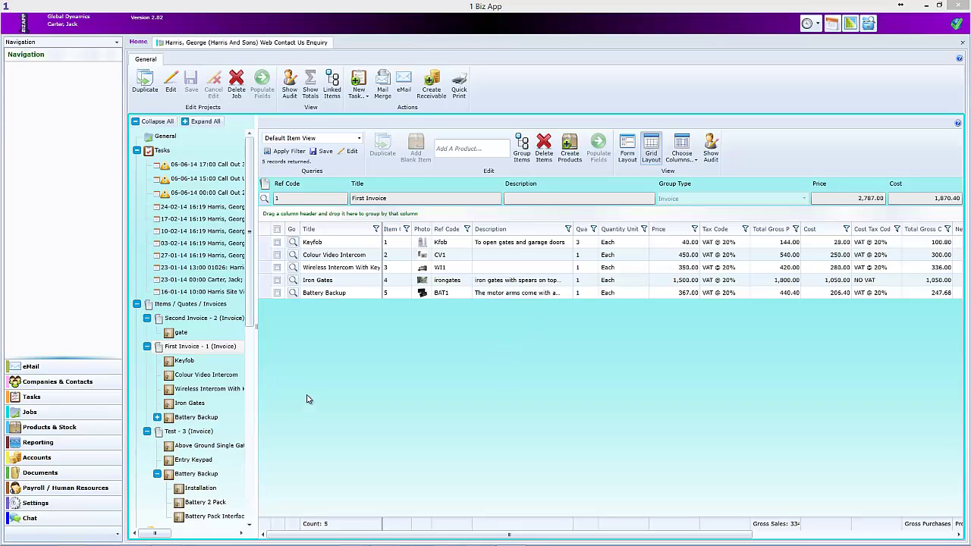
# List all of the job's item groups and check the options for creating a new group.
pyautogui.click(211, 308)
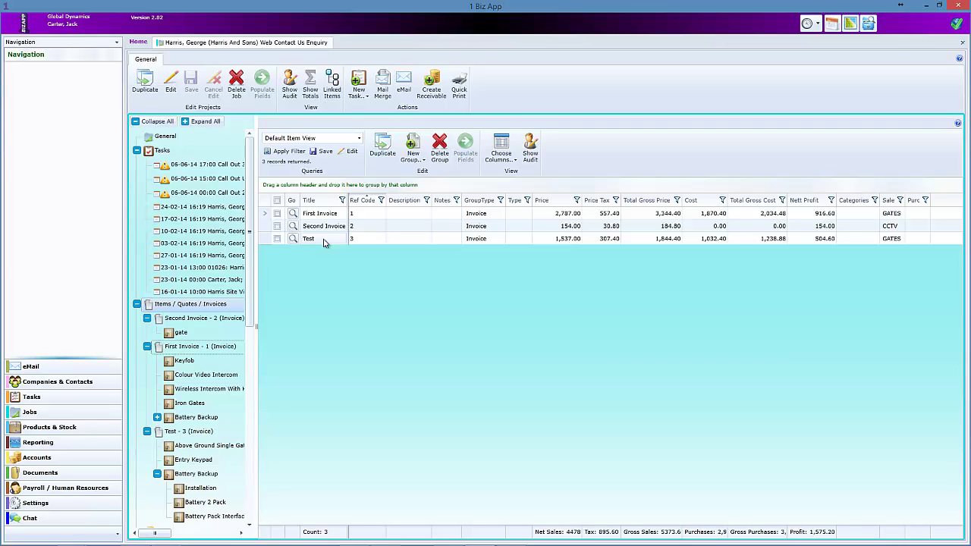
pyautogui.click(414, 155)
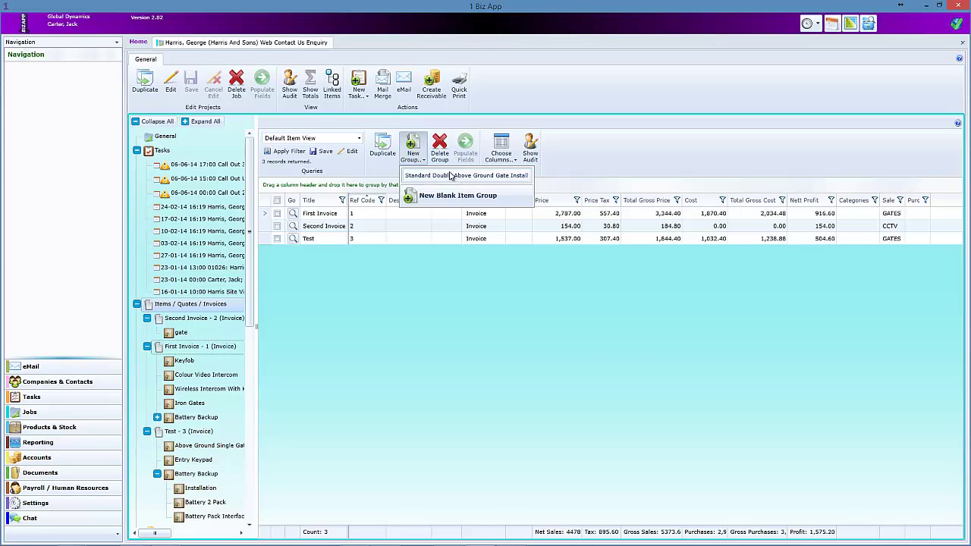
pyautogui.click(386, 290)
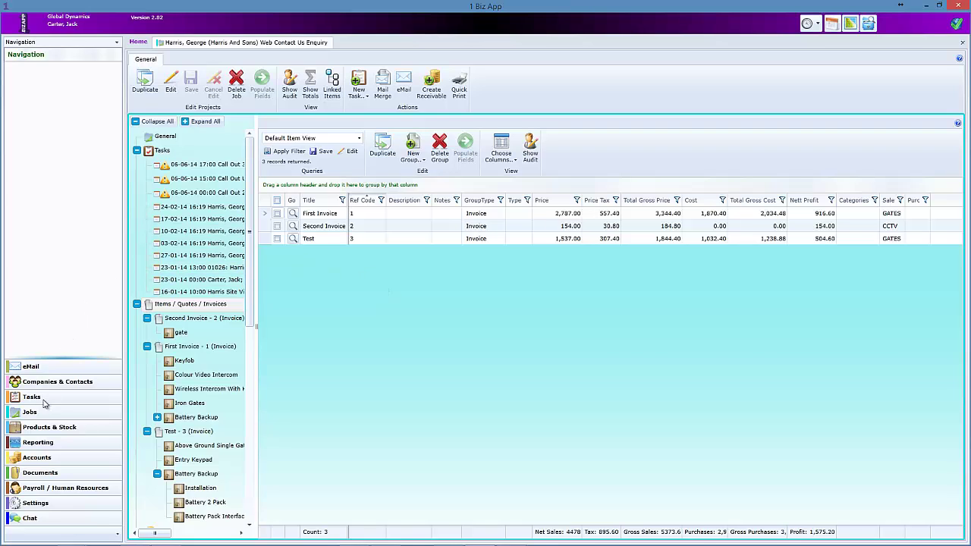
# Open the Standard Double Above Ground Gate Install template from the item group templates in Products & Stock.
pyautogui.click(44, 429)
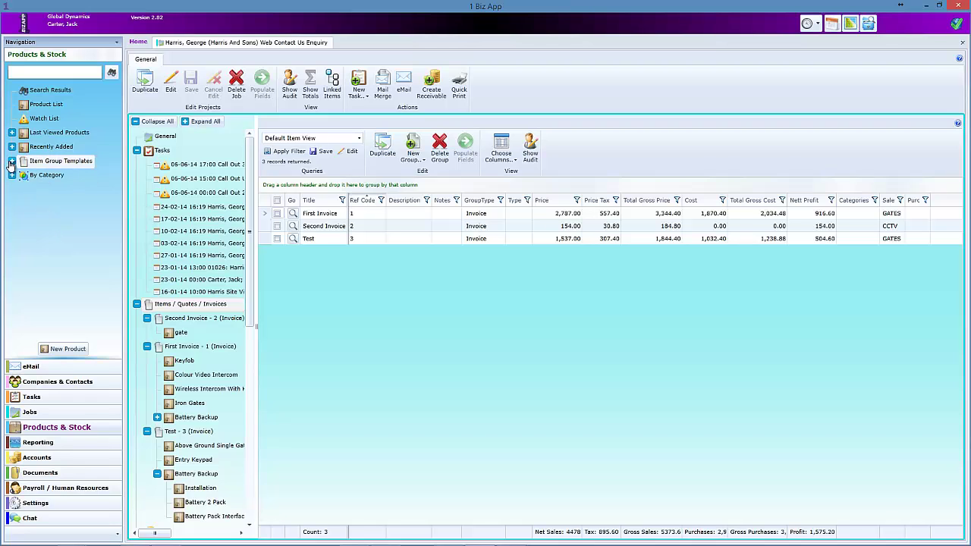
pyautogui.doubleClick(38, 161)
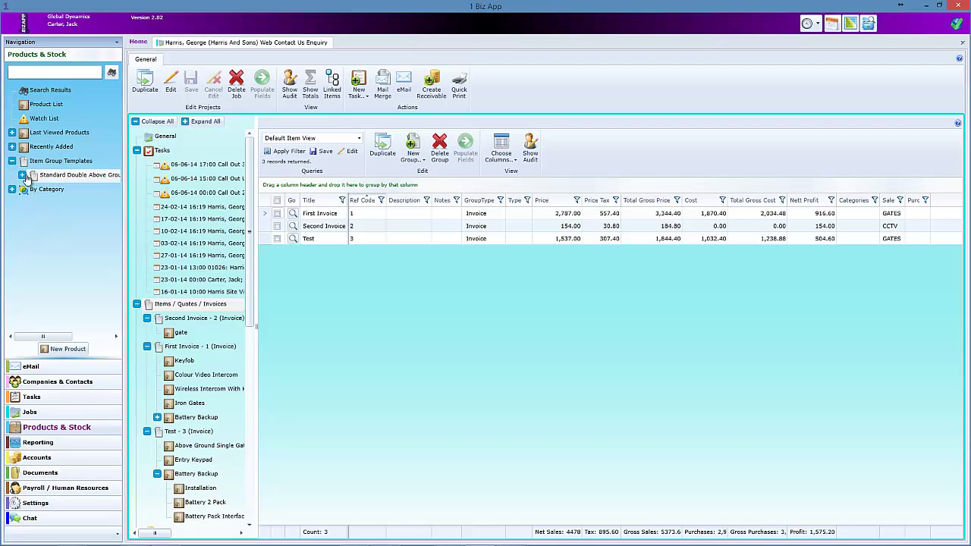
pyautogui.click(50, 179)
pyautogui.doubleClick(50, 179)
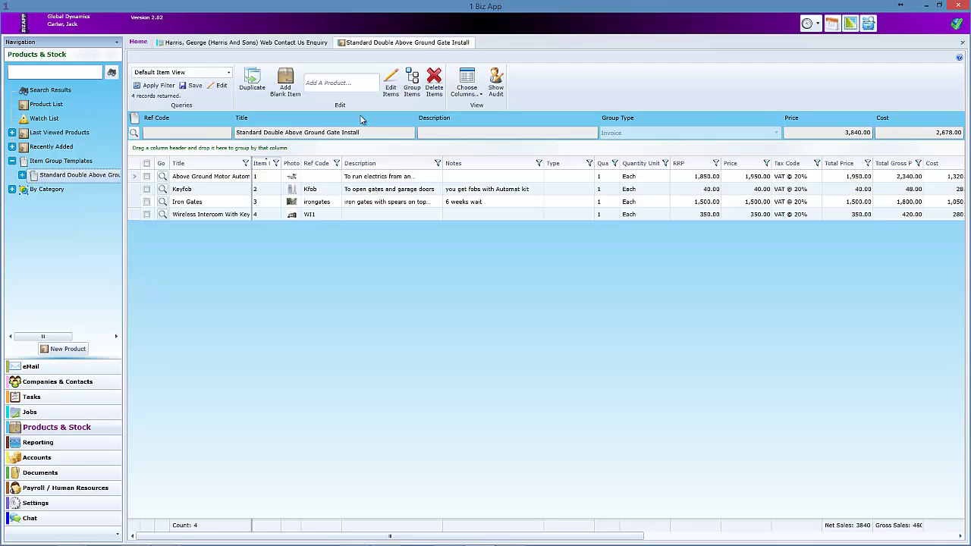
# Add the Automated Curtains product to the Standard Double Above Ground Gate Install template.
pyautogui.click(347, 83)
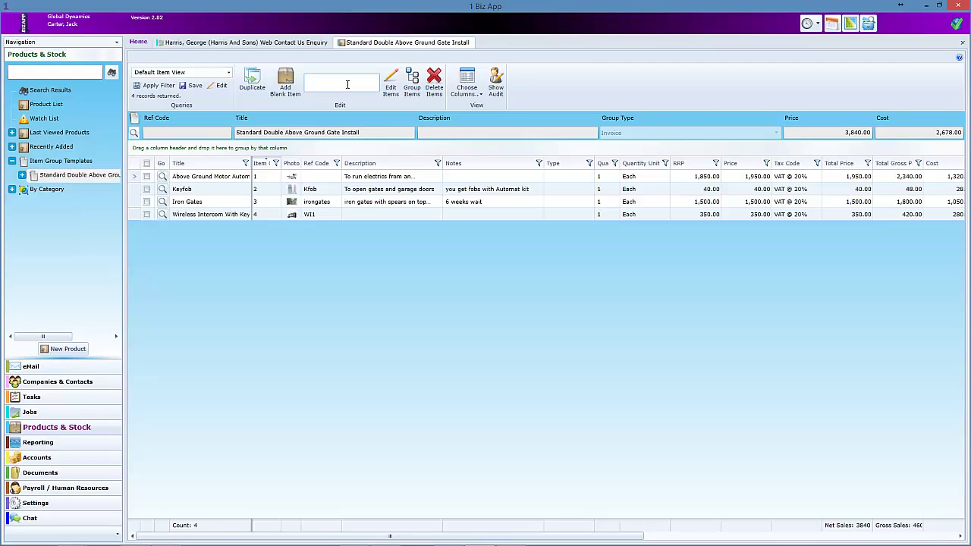
pyautogui.write('a')
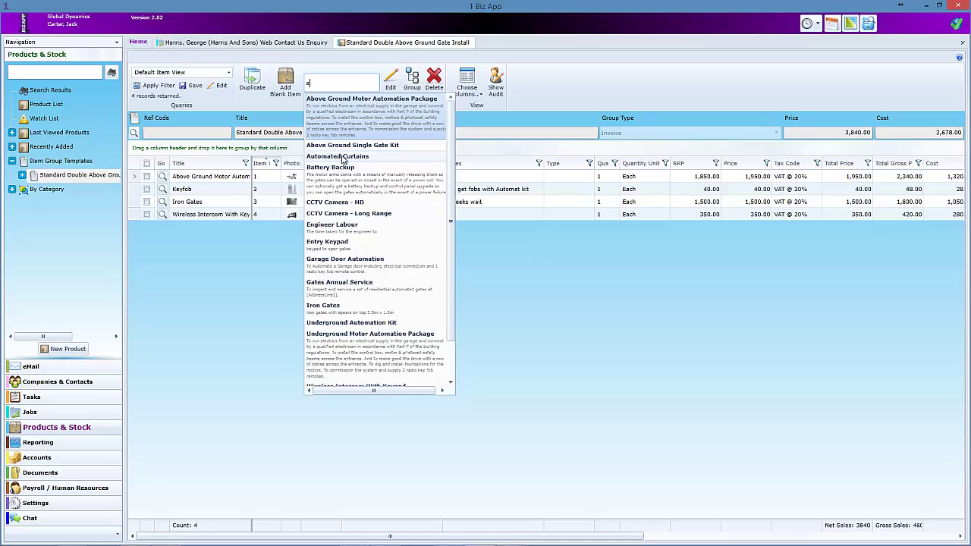
pyautogui.click(342, 157)
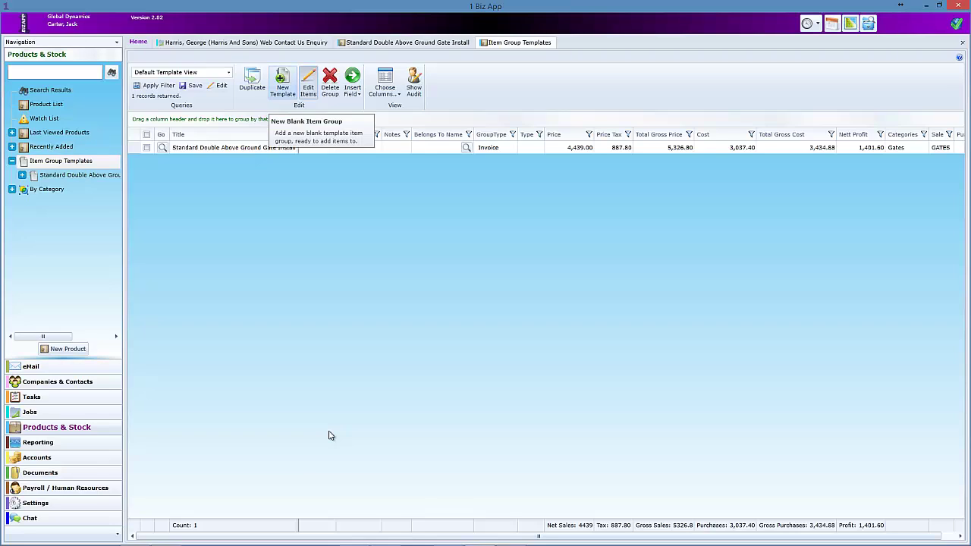
# Create an item group template titled New Template with description "This is a test template", group type Invoice and ref code Test.
pyautogui.click(283, 82)
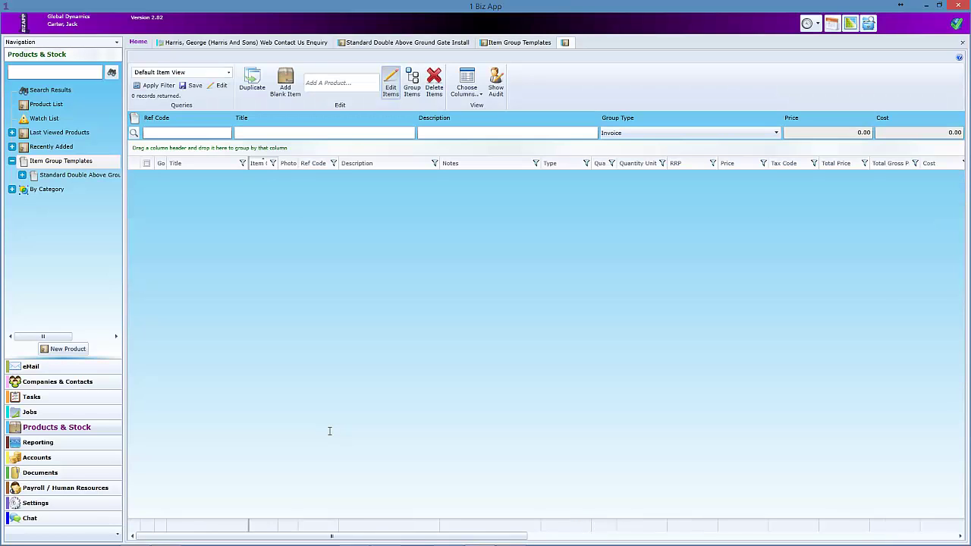
pyautogui.press('Tab')
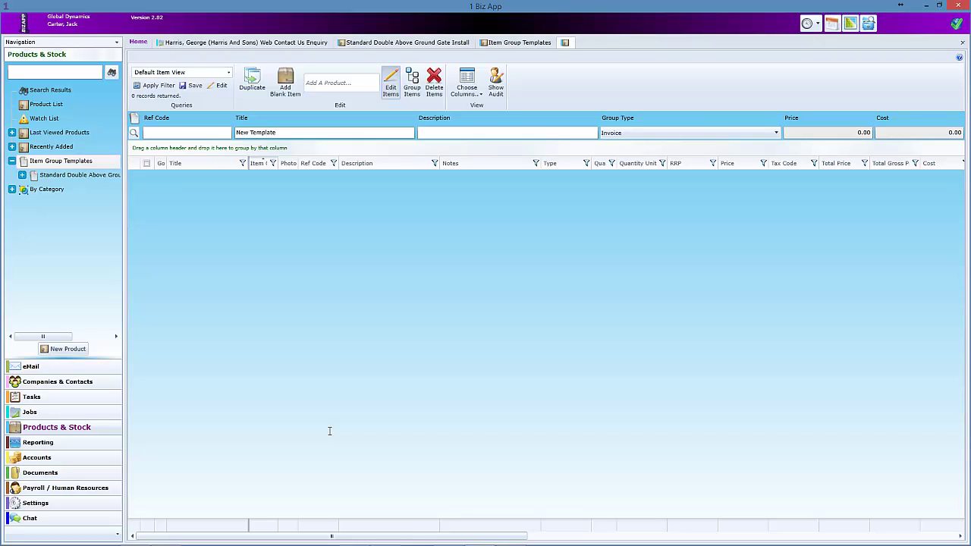
pyautogui.press('Tab')
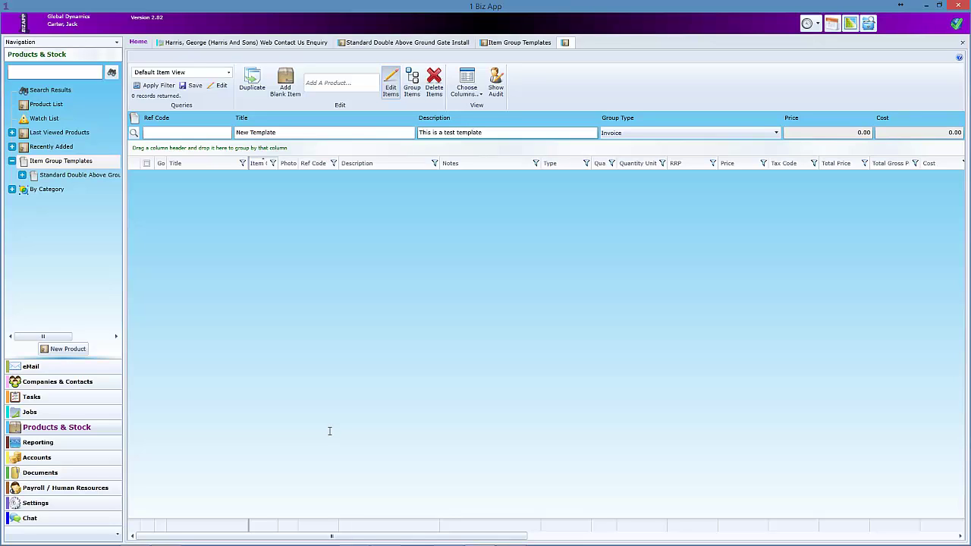
pyautogui.press('Tab')
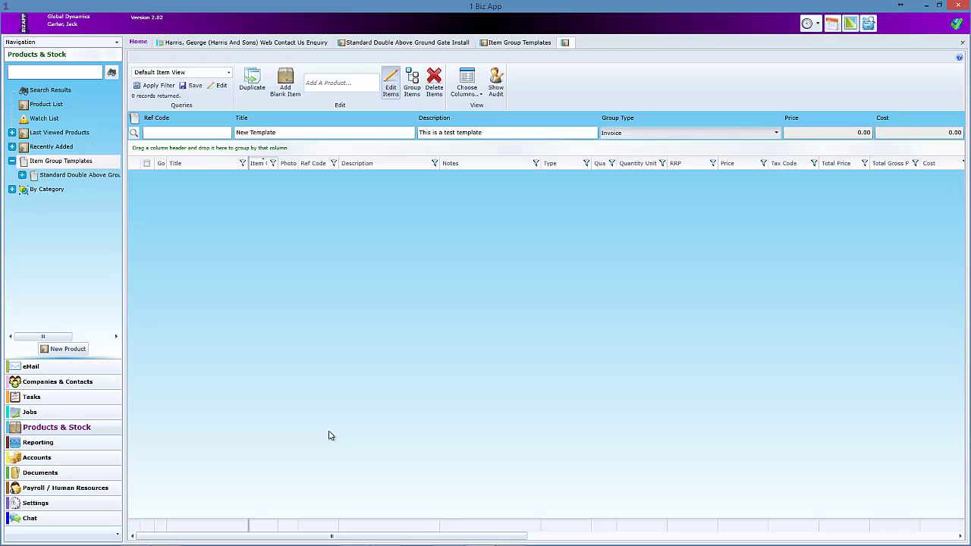
pyautogui.hotkey('alt', 'Down')
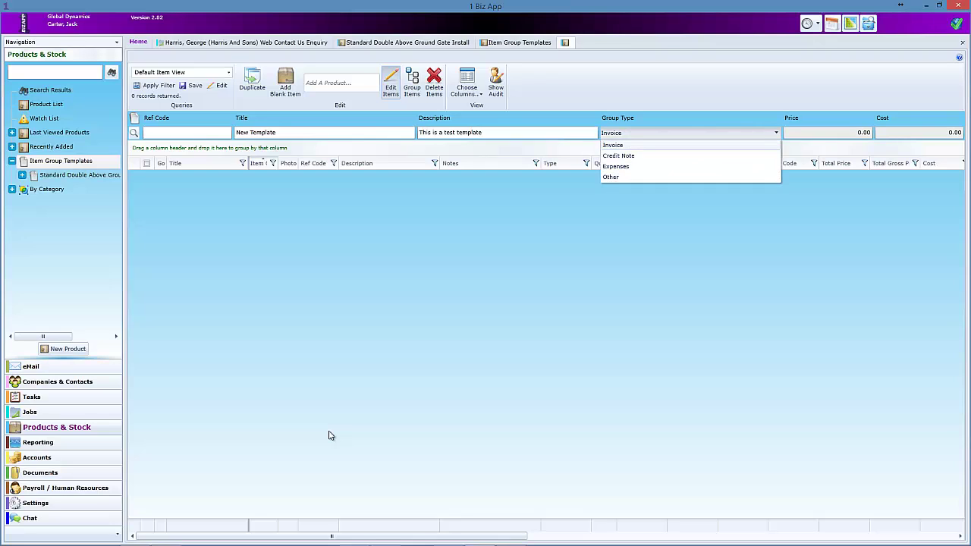
pyautogui.press('Return')
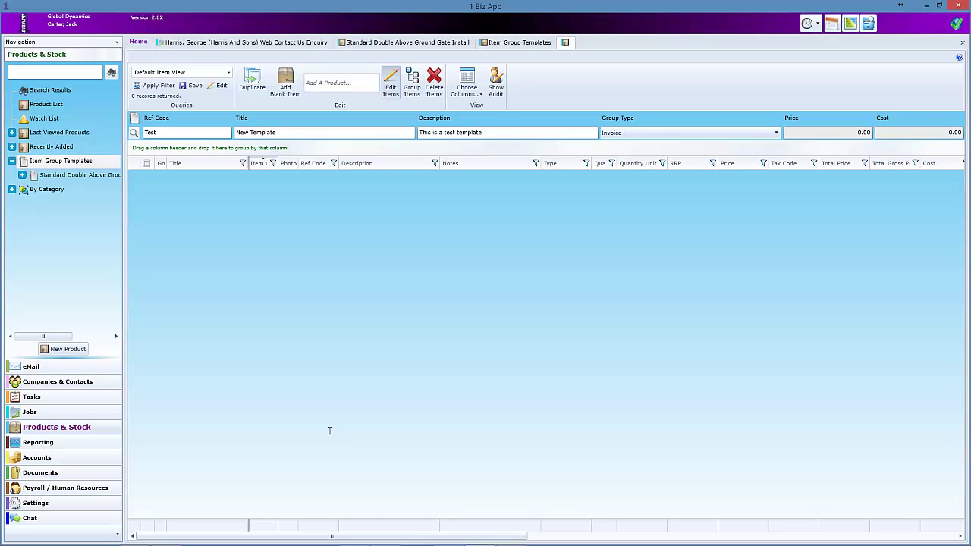
# Search the products for "gat" and add Iron Gates to the new template.
pyautogui.press('Return')
pyautogui.write('gat')
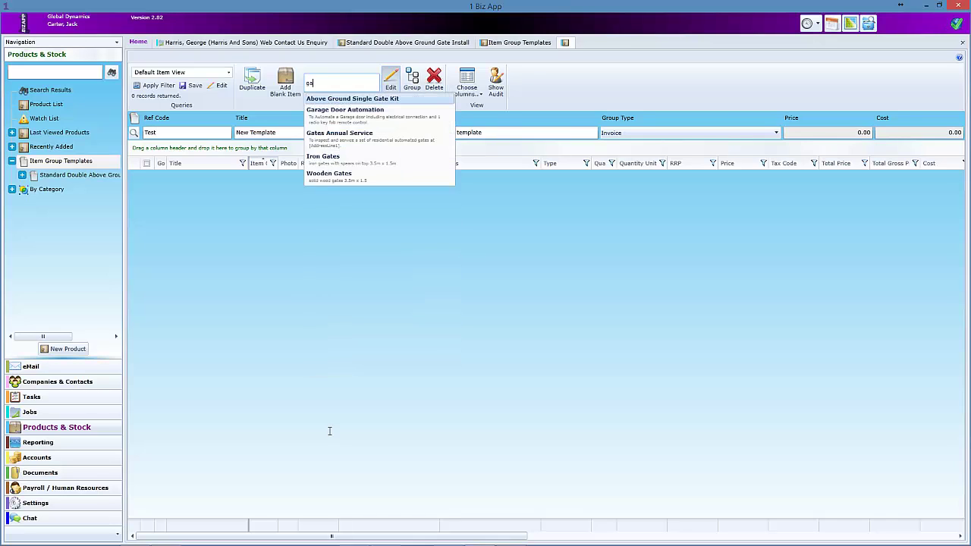
pyautogui.press('Down')
pyautogui.press('Down')
pyautogui.press('Return')
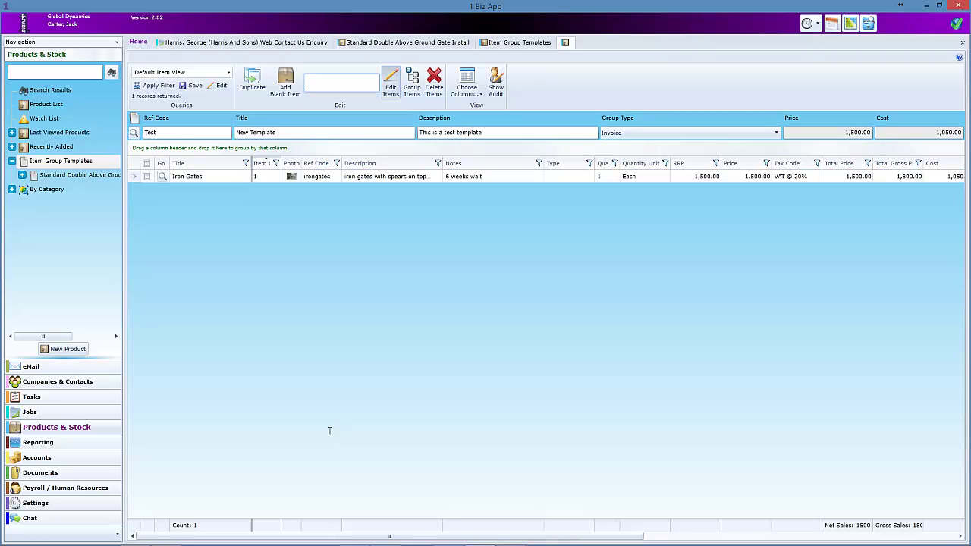
# Add the Above Ground Motor Automation Package product to the new template.
pyautogui.write('a')
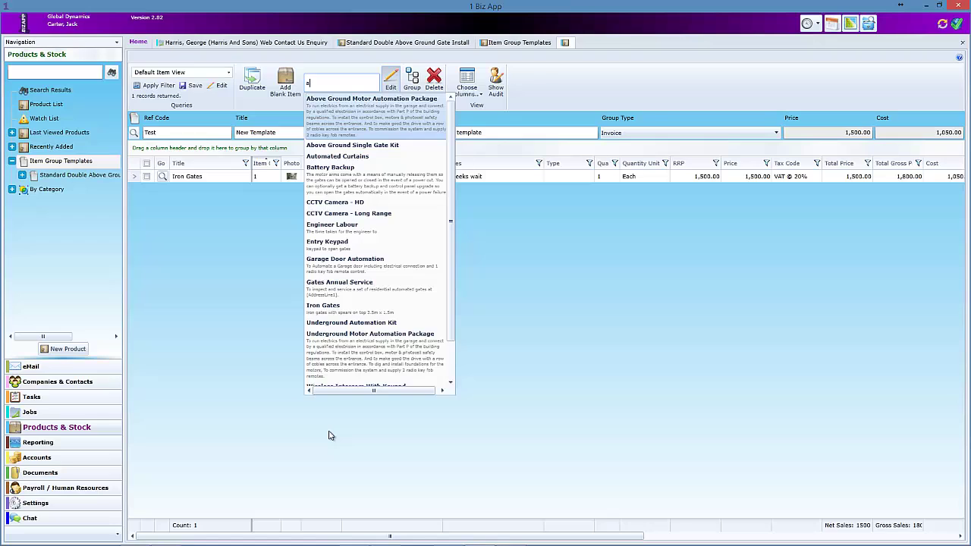
pyautogui.press('Return')
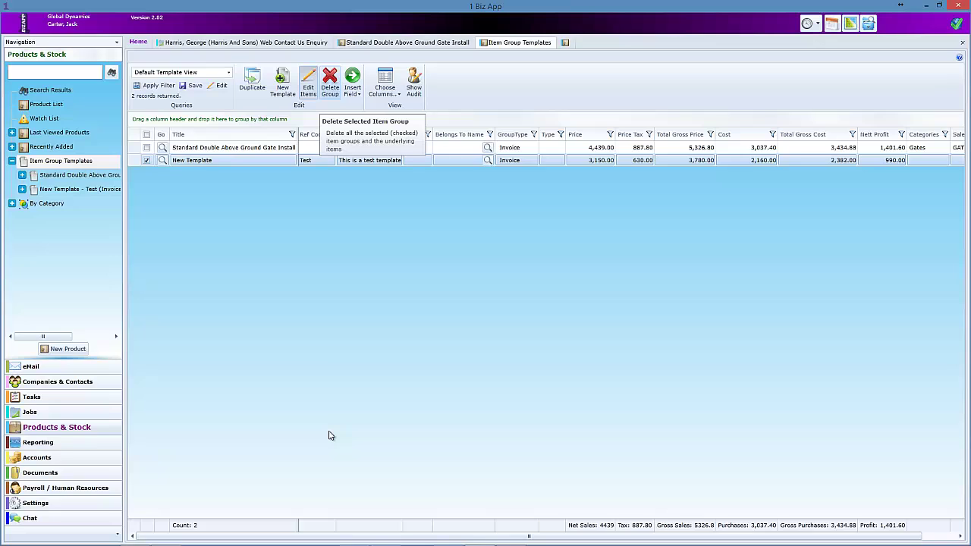
# Delete the New Template item group template together with its items.
pyautogui.press('Delete')
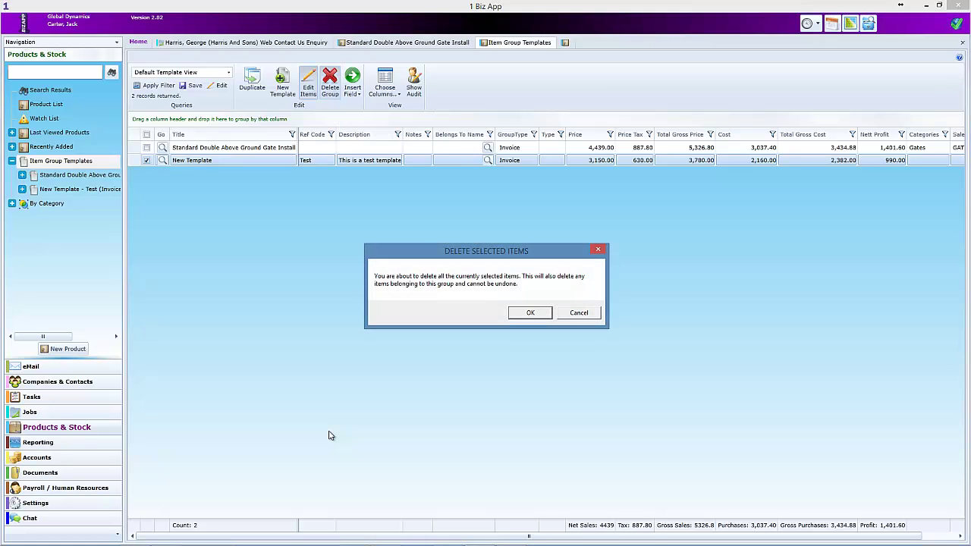
pyautogui.press('Return')
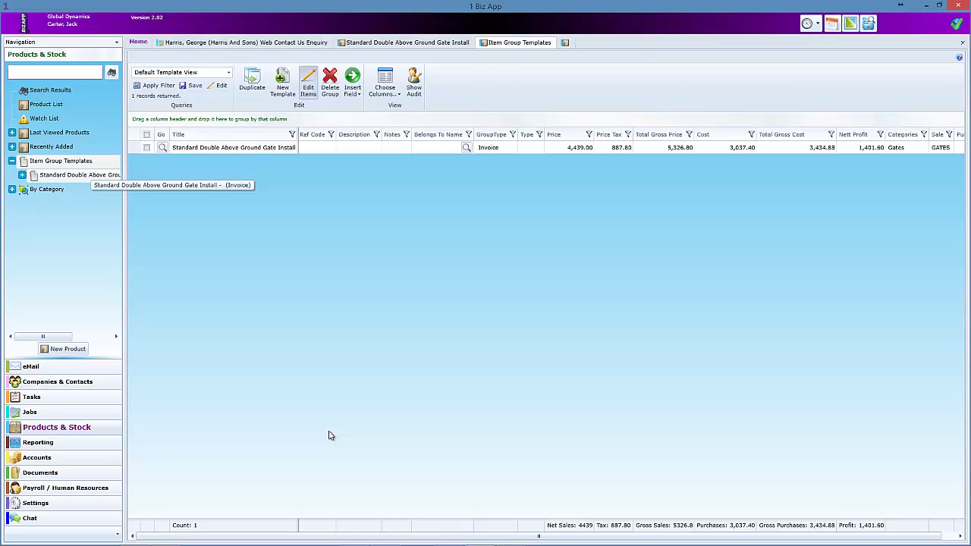
# Open the Standard Double Above Ground Gate Install template, inspect the sub-items of its Above Ground Motor Automation Package, and return to the template.
pyautogui.click(90, 175)
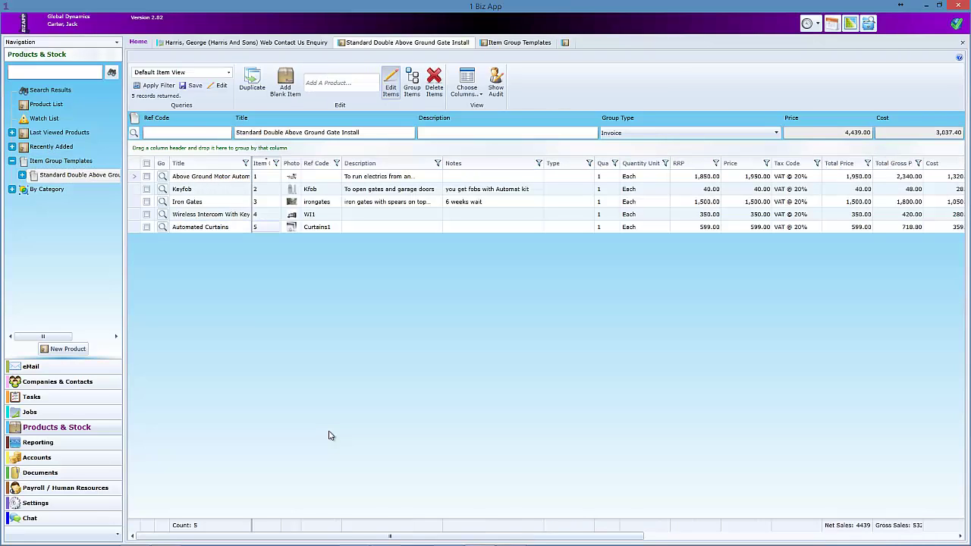
pyautogui.click(337, 83)
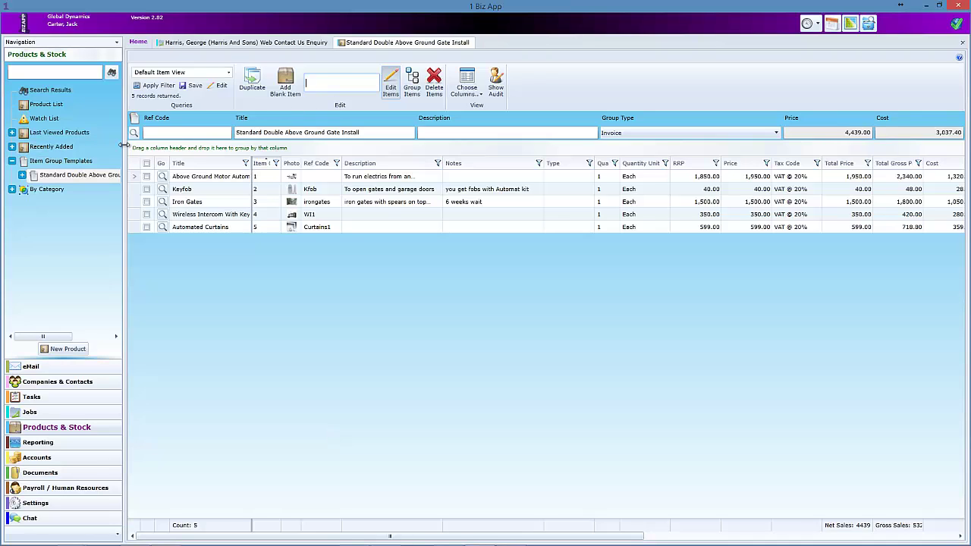
pyautogui.click(22, 175)
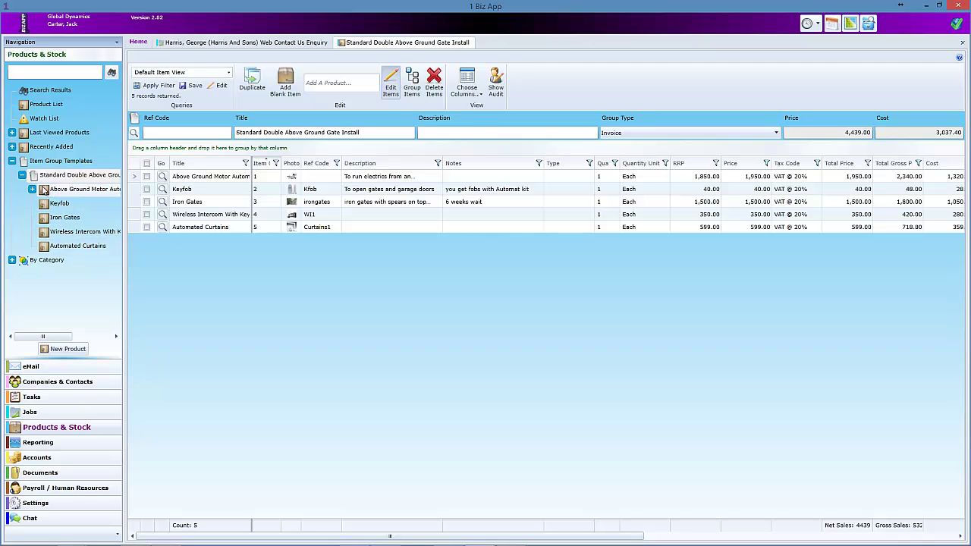
pyautogui.click(32, 189)
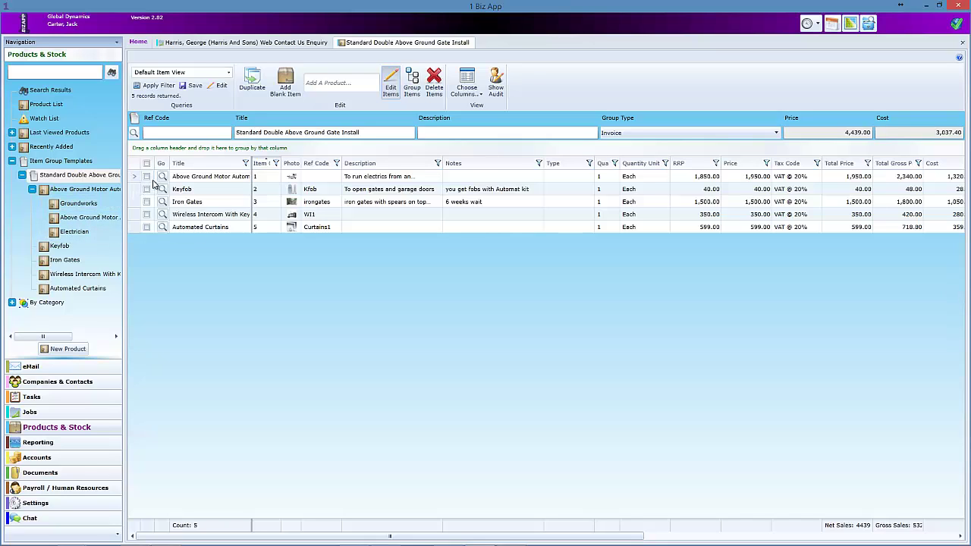
pyautogui.click(162, 177)
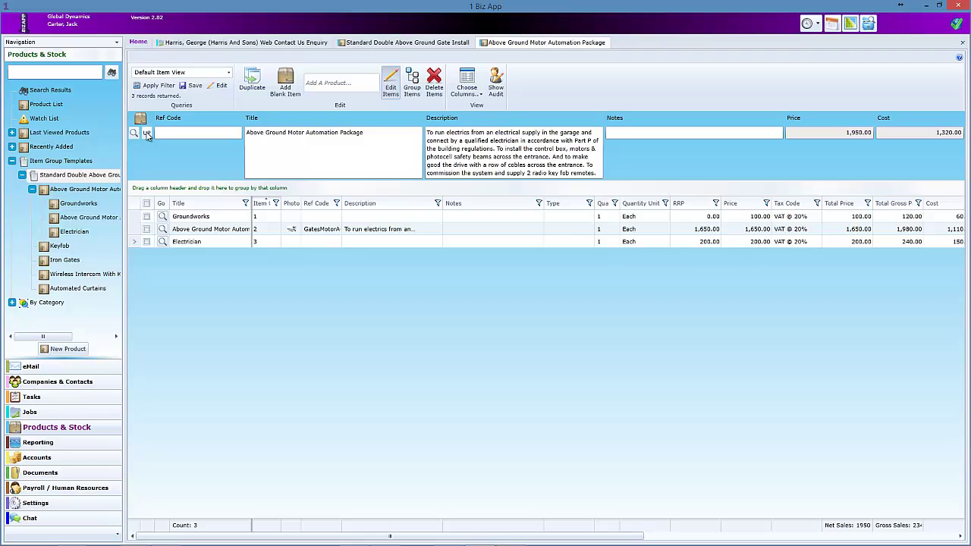
pyautogui.click(148, 134)
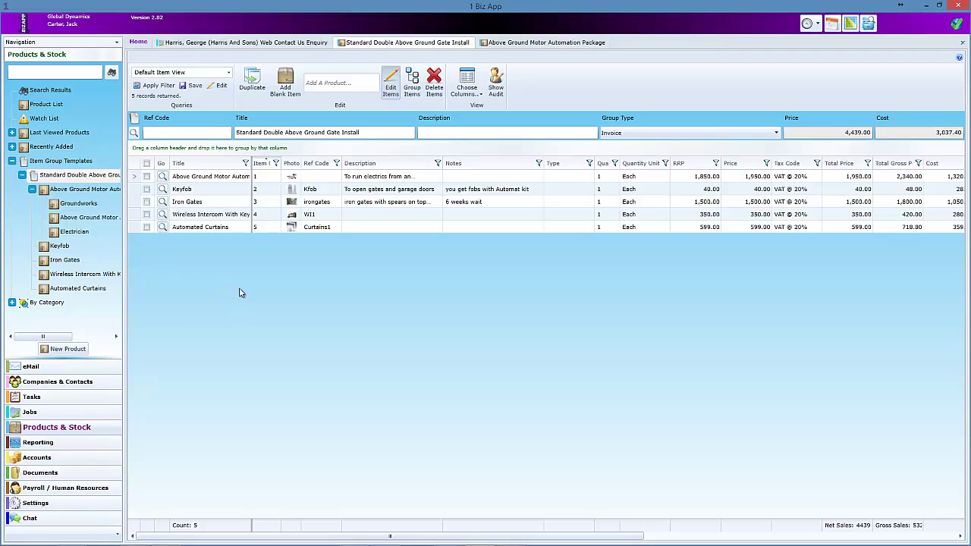
# Add an item group to the Web Contact Us Enquiry job from the Standard Double Above Ground Gate Install template and open the group.
pyautogui.click(226, 43)
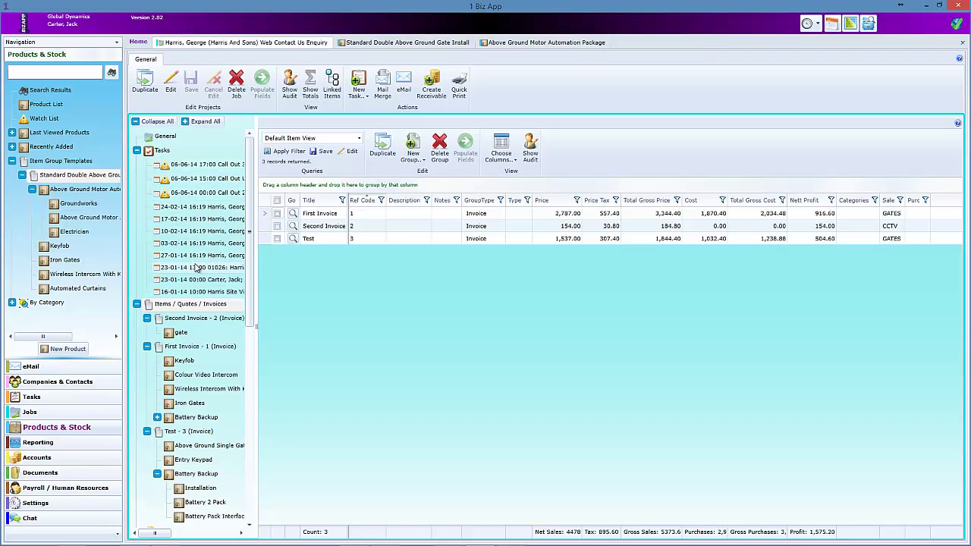
pyautogui.click(413, 155)
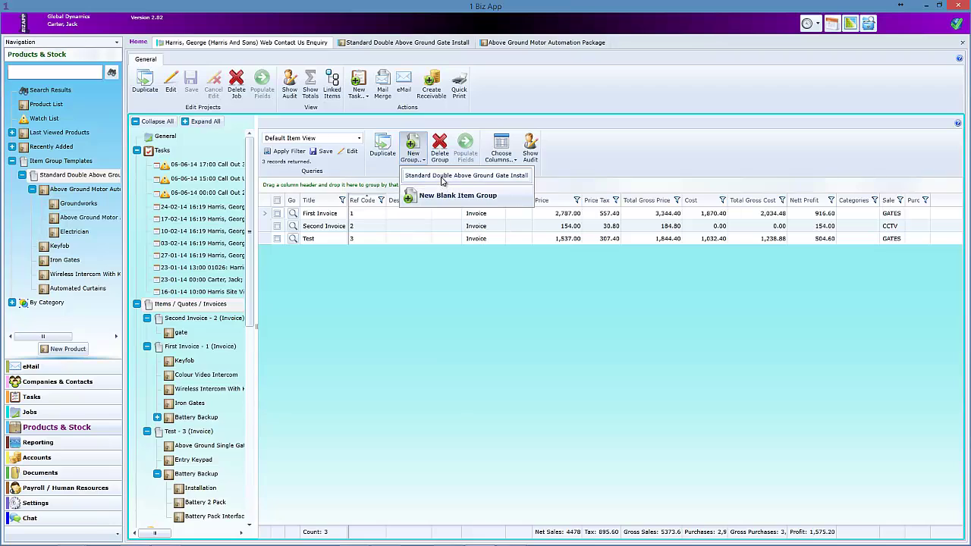
pyautogui.click(444, 179)
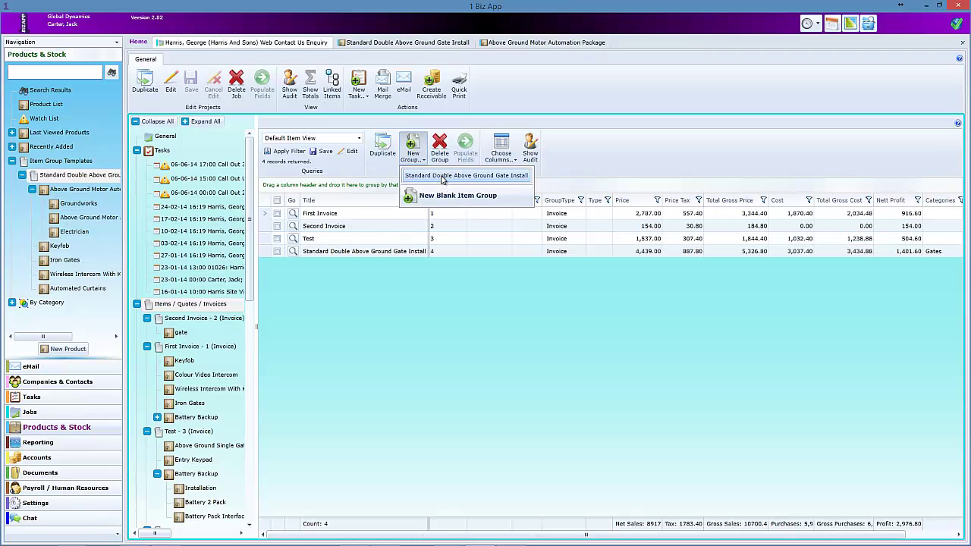
pyautogui.click(293, 253)
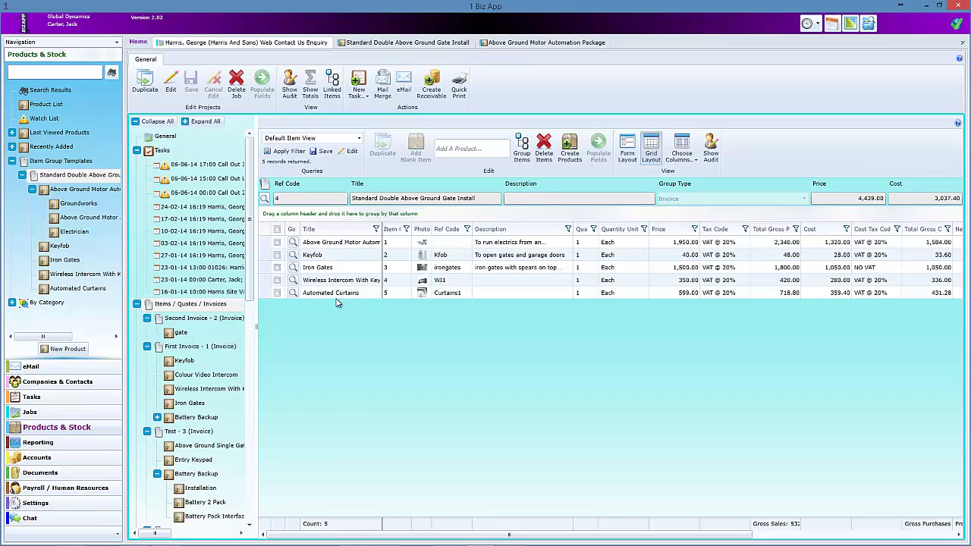
# Delete the Automated Curtains item from the job's Standard Double Above Ground Gate Install group.
pyautogui.click(277, 294)
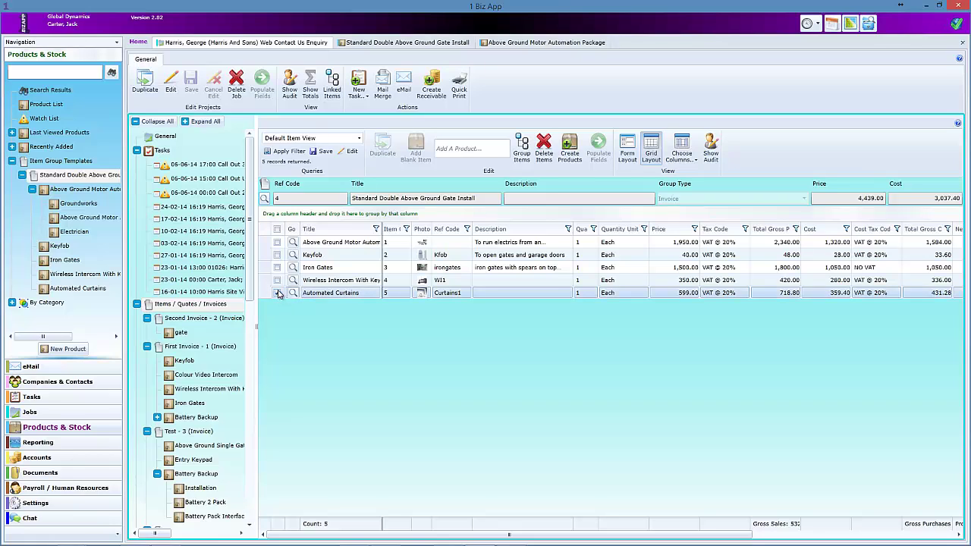
pyautogui.click(544, 147)
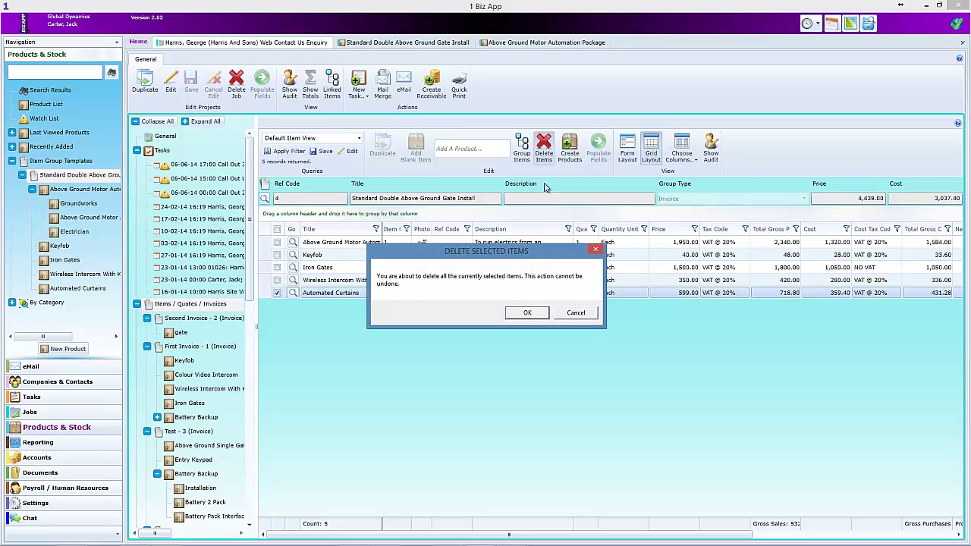
pyautogui.click(528, 314)
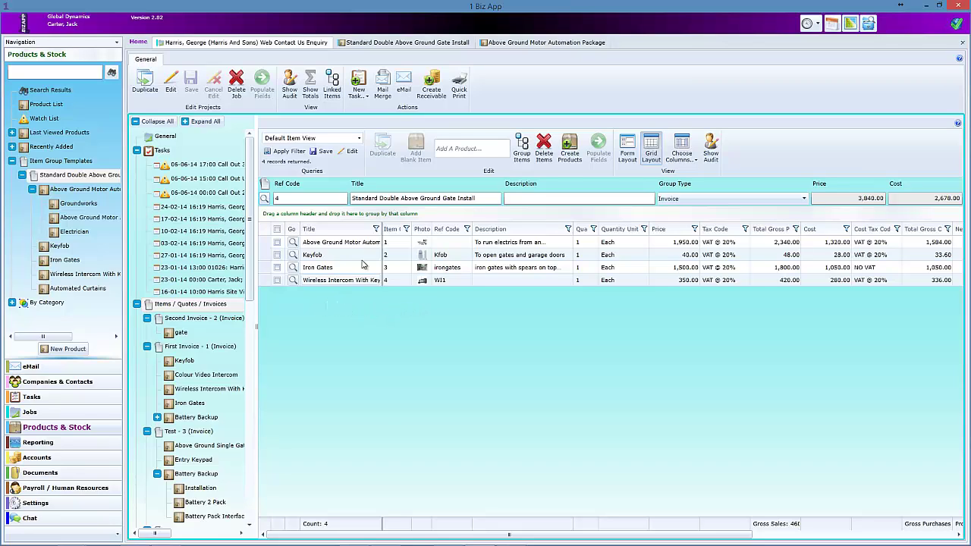
# Search the products for "cu" and add Automated Curtains back to the job's gate install group.
pyautogui.click(448, 148)
pyautogui.write('cu')
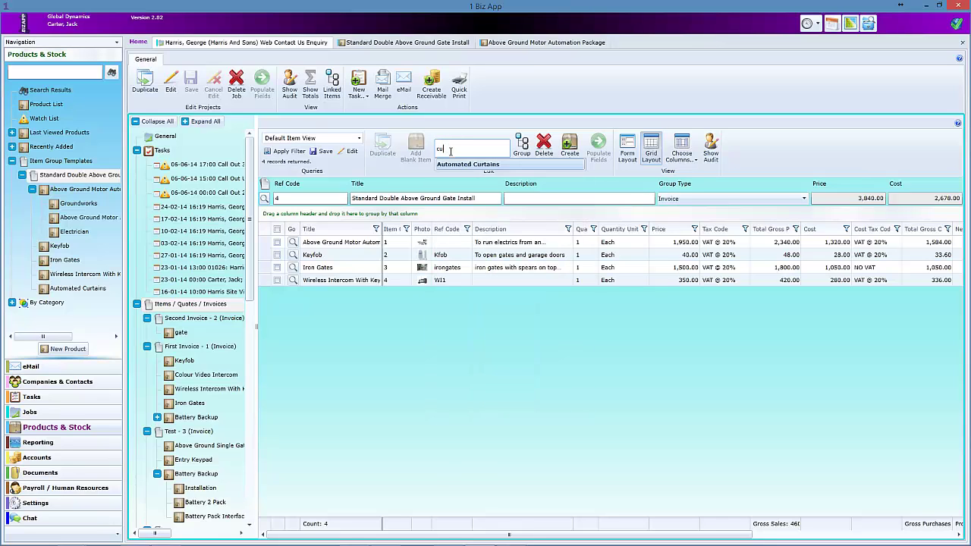
pyautogui.click(452, 165)
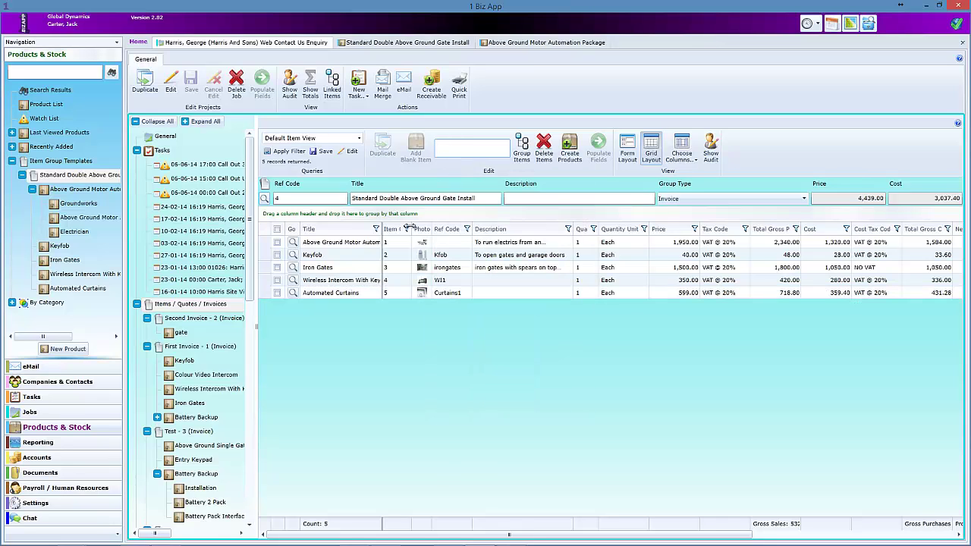
# Collapse the Second Invoice, First Invoice and Test groups in the job tree, and show the gate install group in form layout.
pyautogui.click(146, 318)
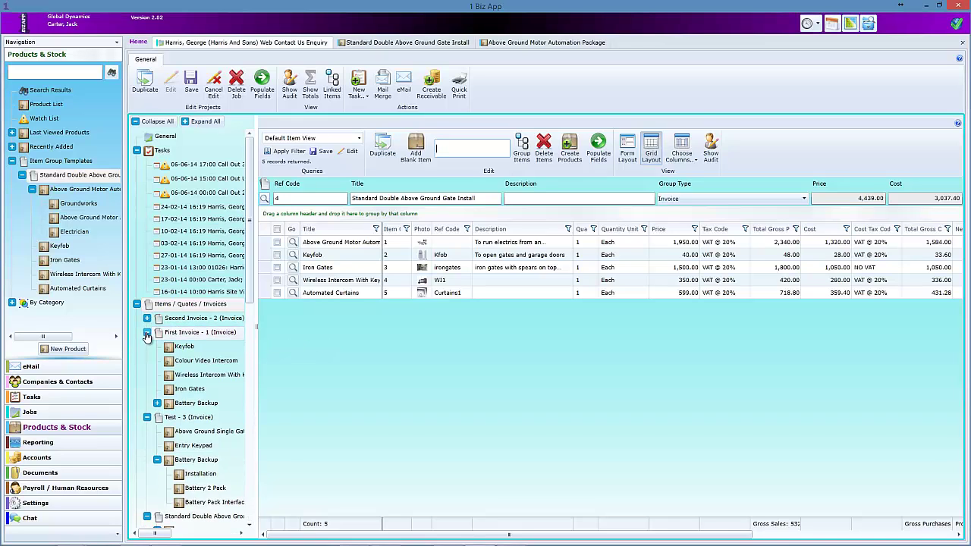
pyautogui.click(147, 332)
pyautogui.click(146, 347)
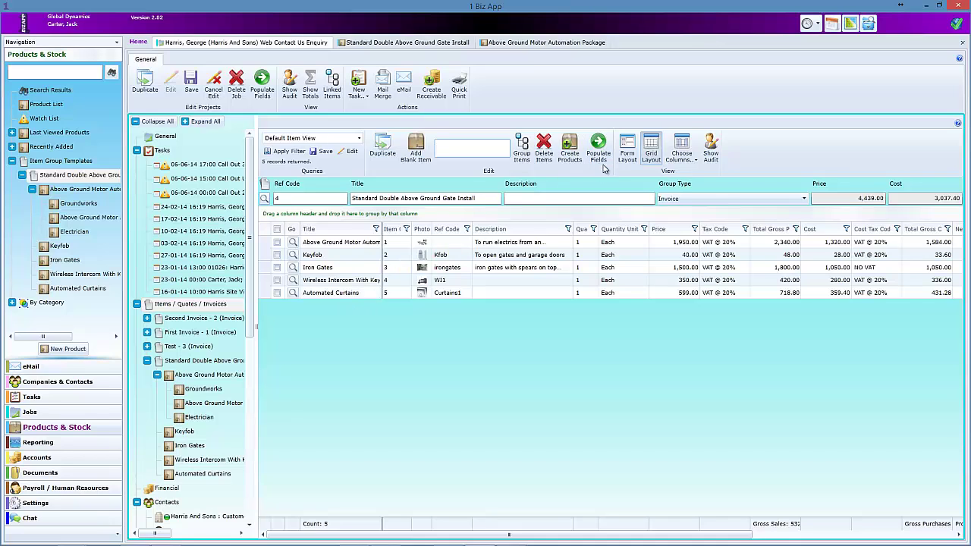
pyautogui.click(627, 148)
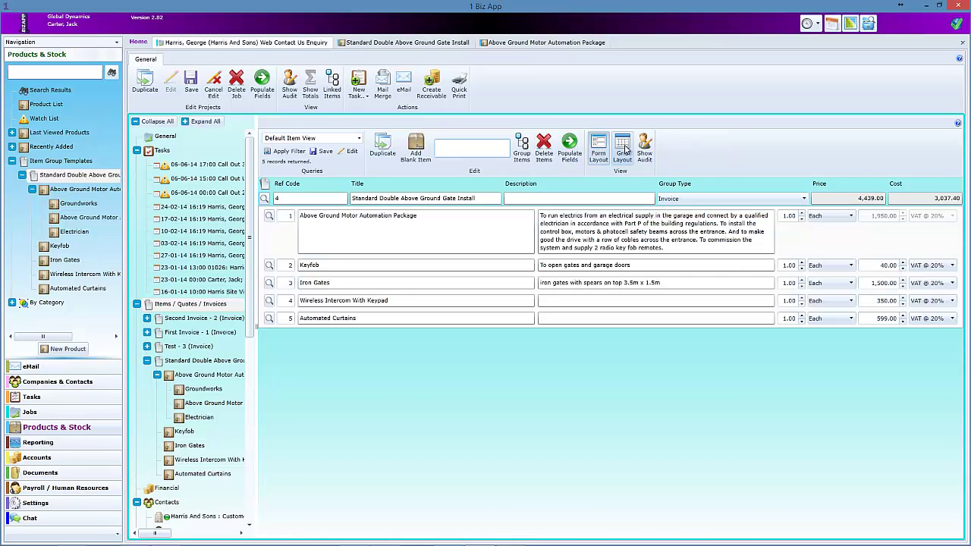
# Try a quantity of 4 on the Automated Curtains line, resetting it to 1 with Each as the quantity unit.
pyautogui.click(419, 319)
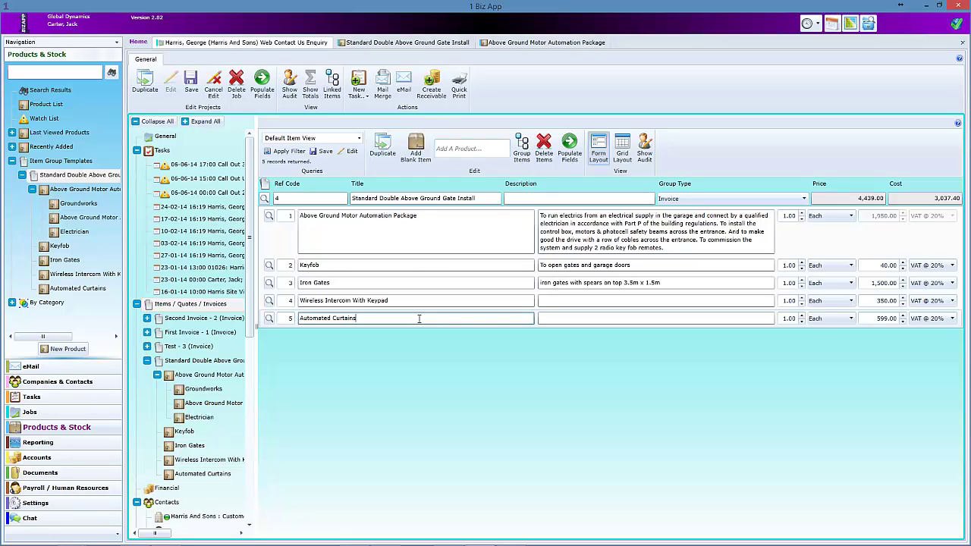
pyautogui.click(802, 315)
pyautogui.click(802, 315)
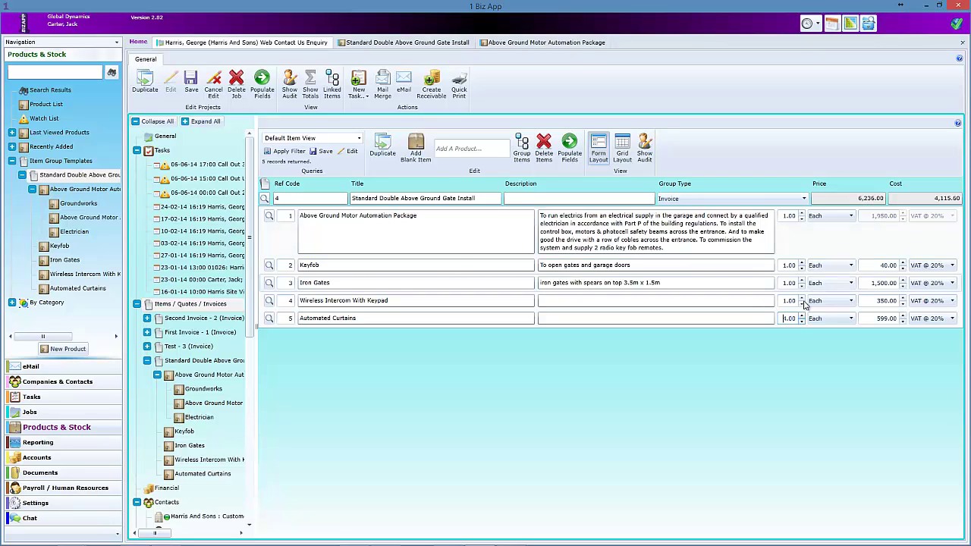
pyautogui.click(801, 322)
pyautogui.click(801, 323)
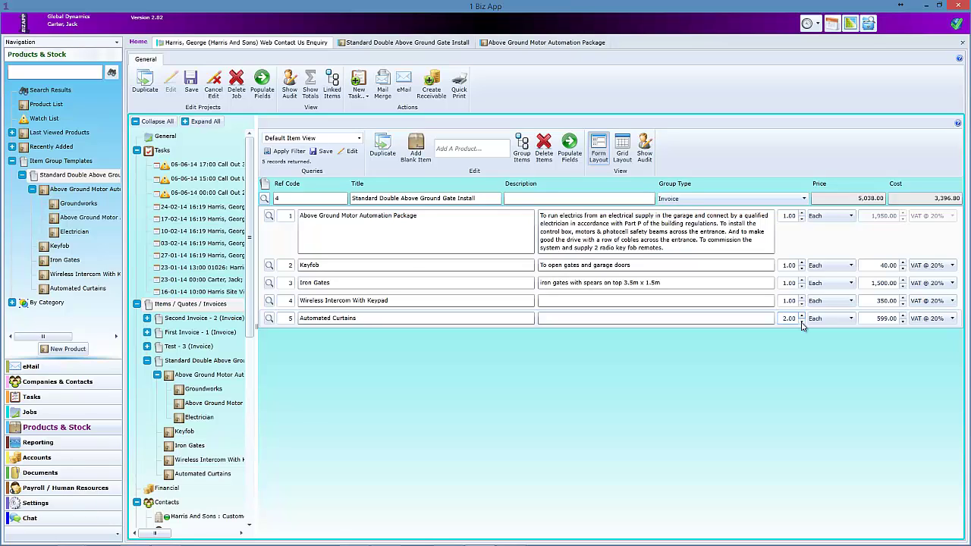
pyautogui.click(802, 322)
pyautogui.click(851, 320)
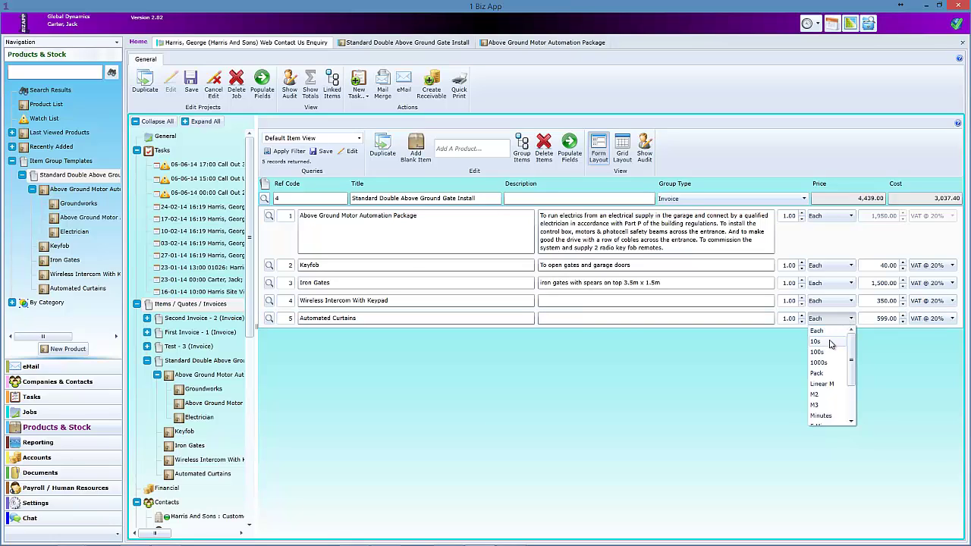
pyautogui.click(833, 334)
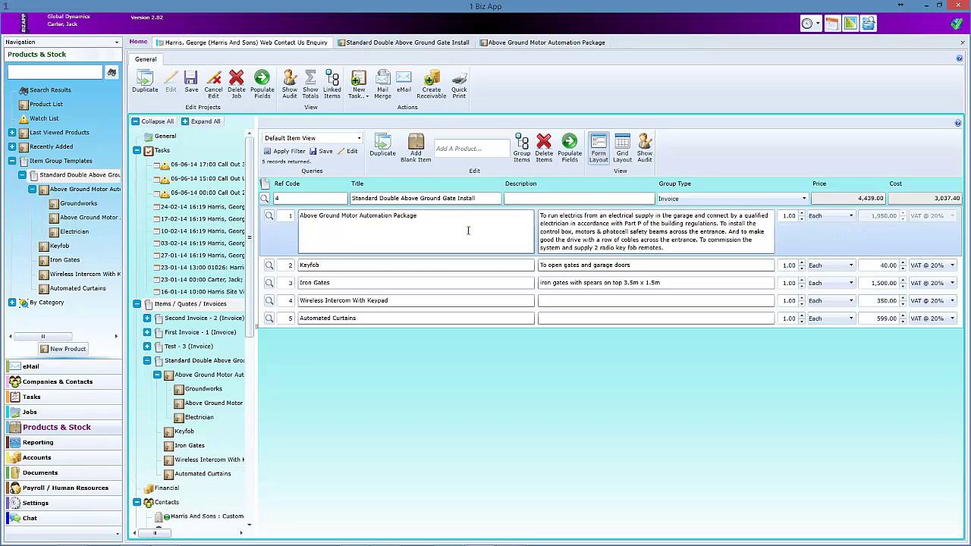
# Open the Above Ground Motor Automation Package's sub-items and try NO VAT on the Groundworks line, resetting it to VAT @ 20%.
pyautogui.click(270, 215)
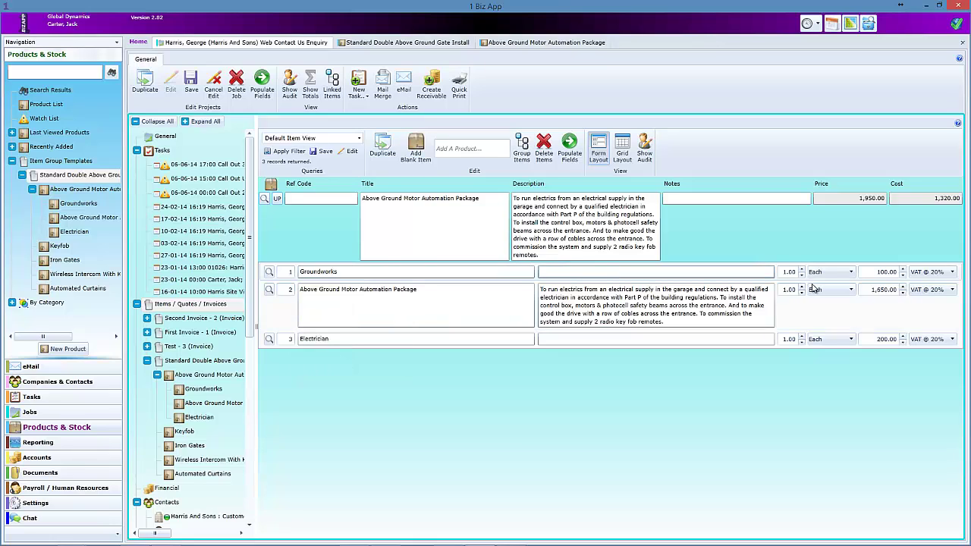
pyautogui.click(949, 272)
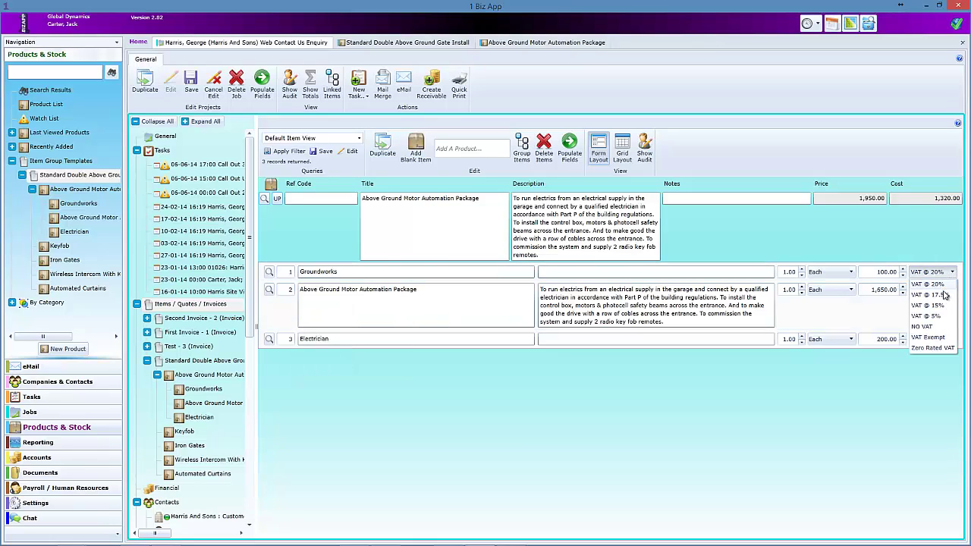
pyautogui.click(941, 327)
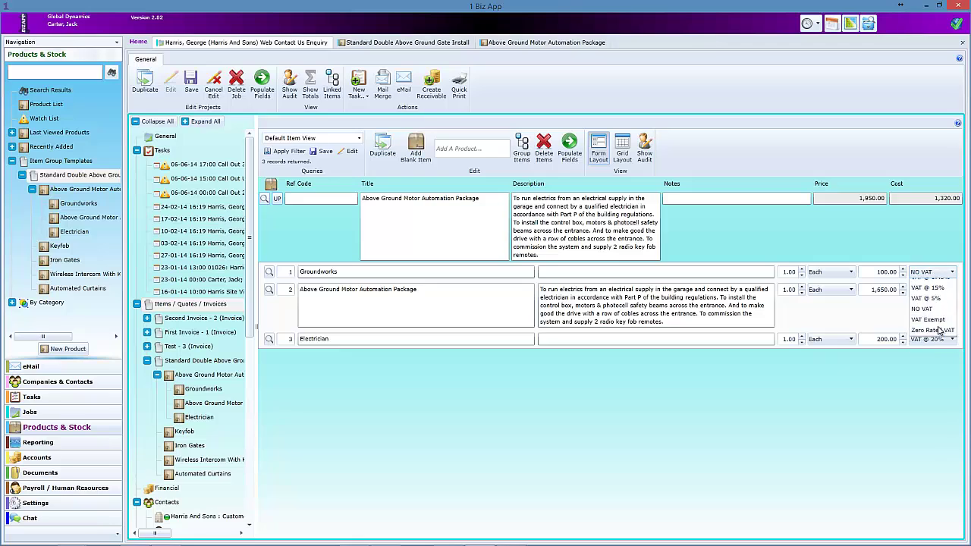
pyautogui.click(954, 273)
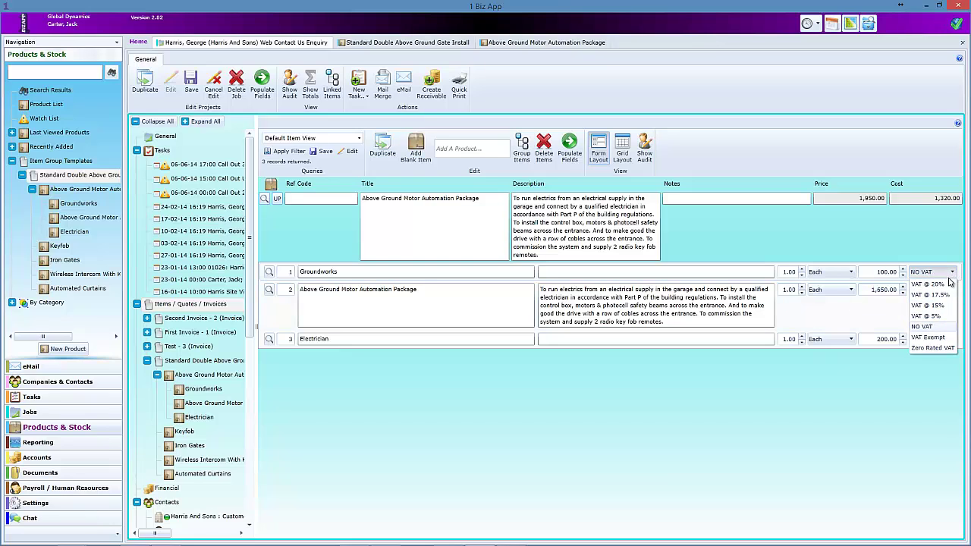
pyautogui.click(947, 286)
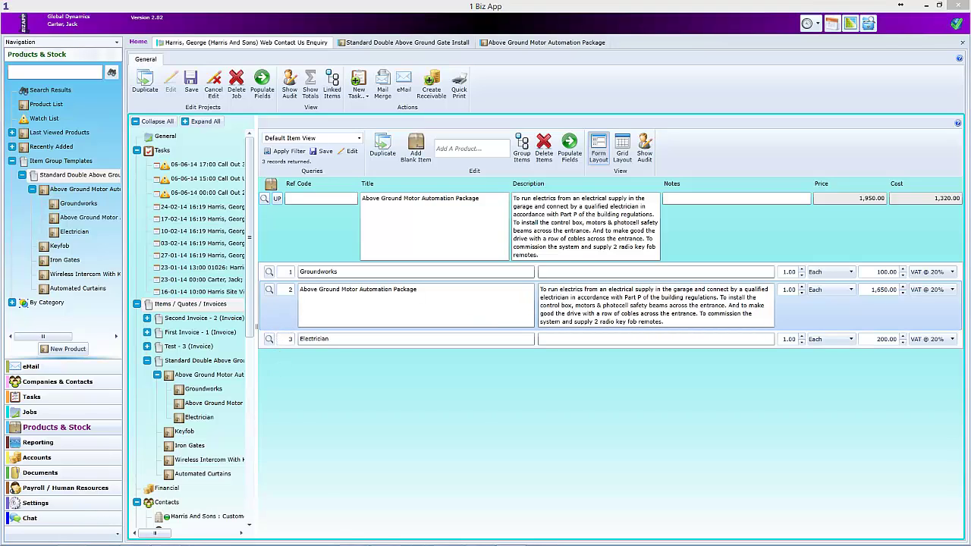
# Add a blank item to the job's gate install group, titled Groundwork, with description "Groundwork needed for installation" and price 250.
pyautogui.click(201, 363)
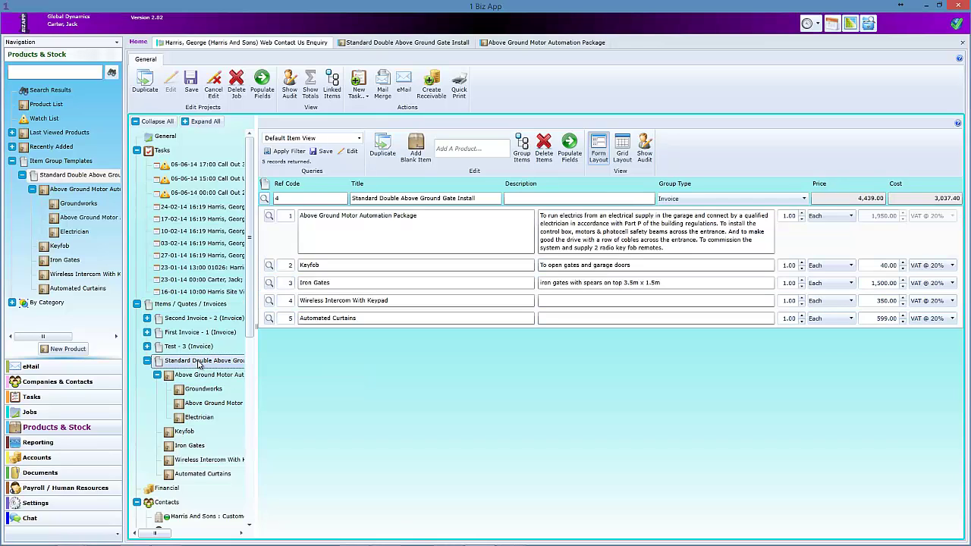
pyautogui.click(416, 151)
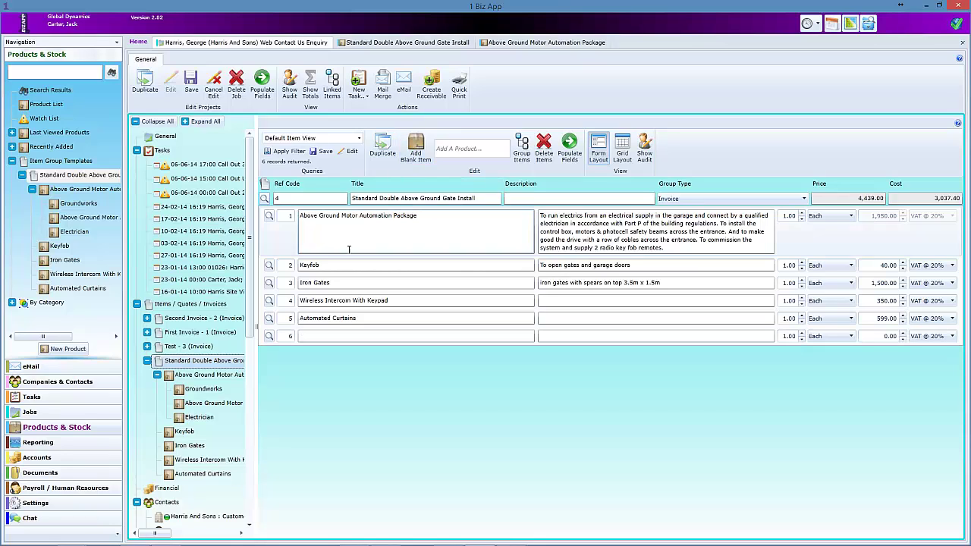
pyautogui.click(333, 336)
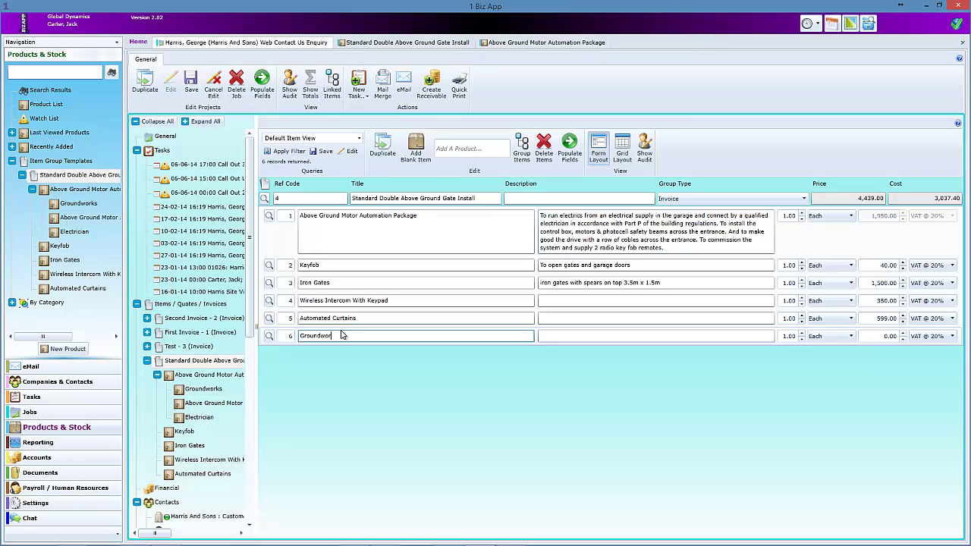
pyautogui.click(569, 337)
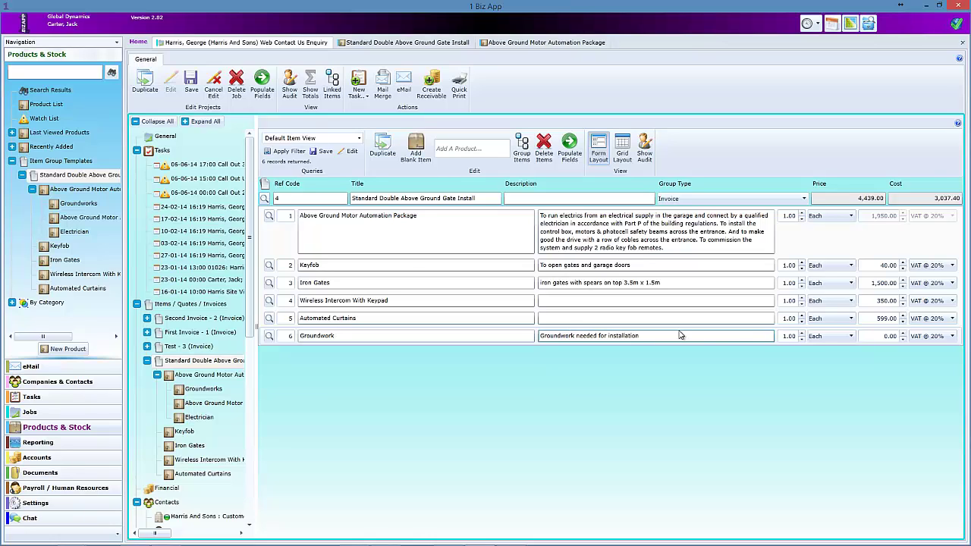
pyautogui.click(890, 336)
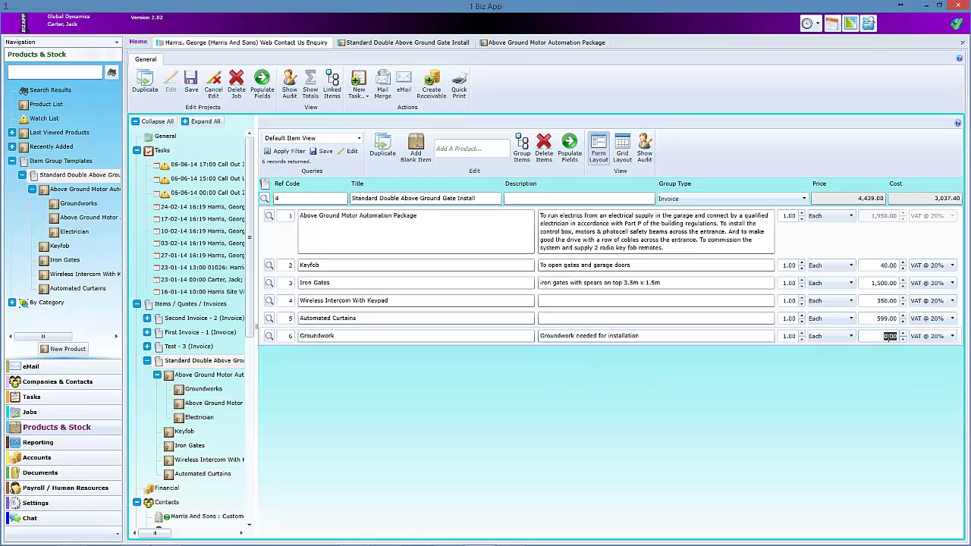
pyautogui.write('250')
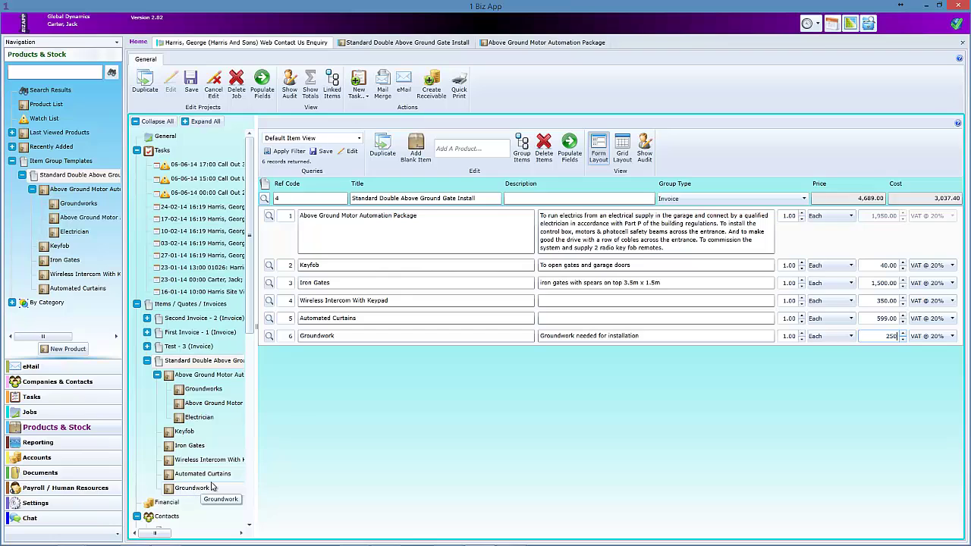
# Show the gate install group in grid layout, give the Groundwork line ref code GWork, and create a new product from it.
pyautogui.click(622, 148)
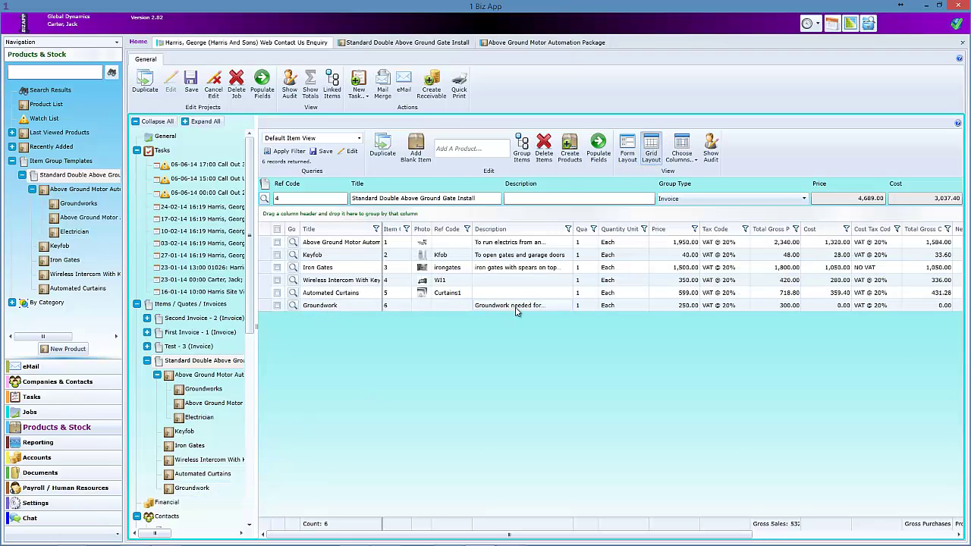
pyautogui.click(627, 148)
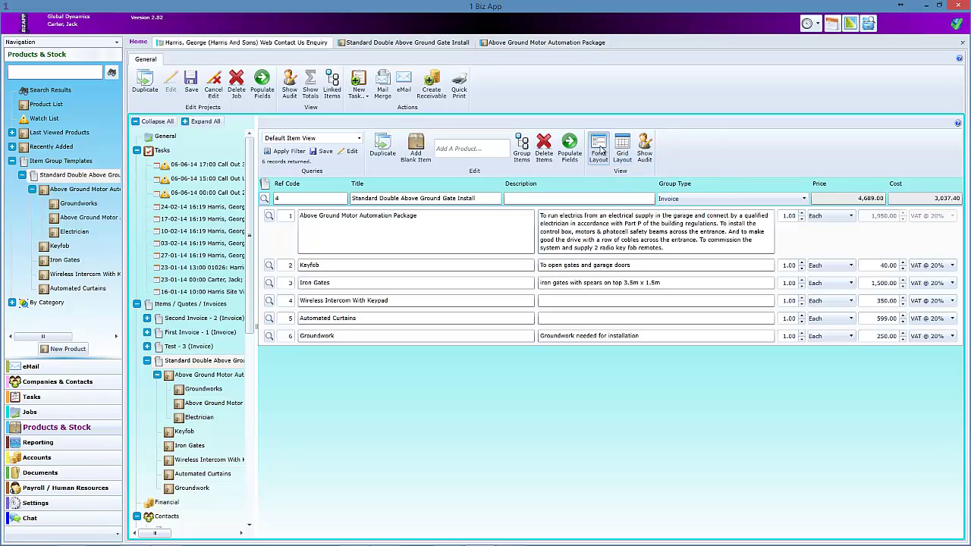
pyautogui.click(622, 150)
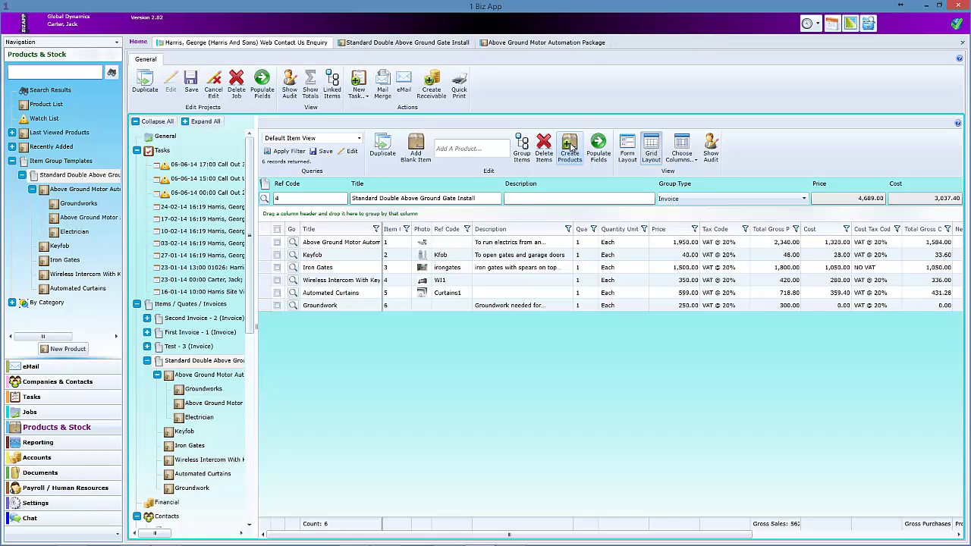
pyautogui.click(450, 305)
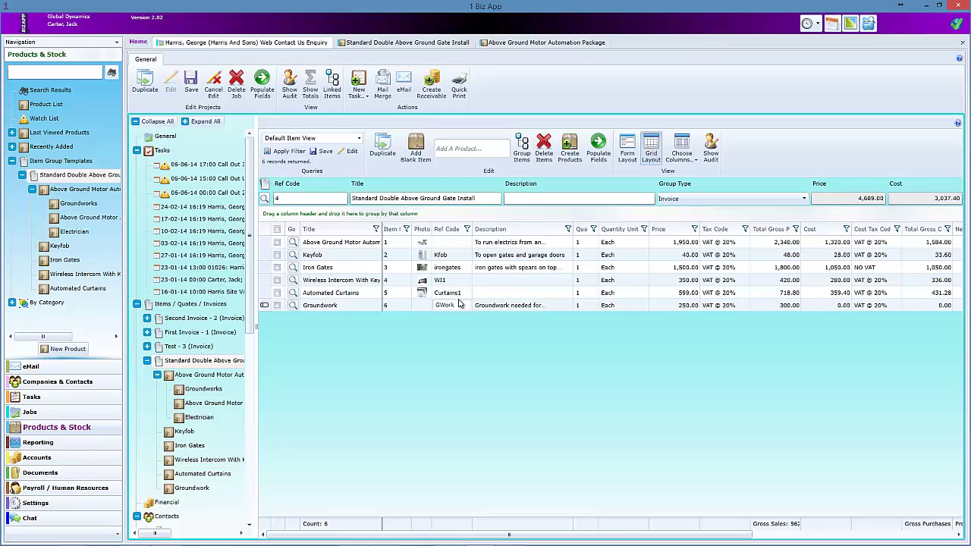
pyautogui.click(277, 305)
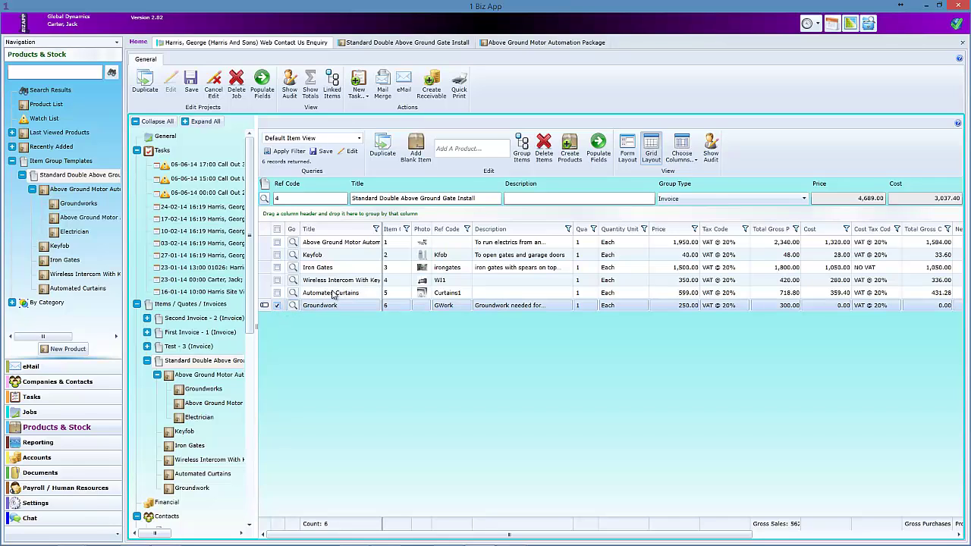
pyautogui.click(570, 146)
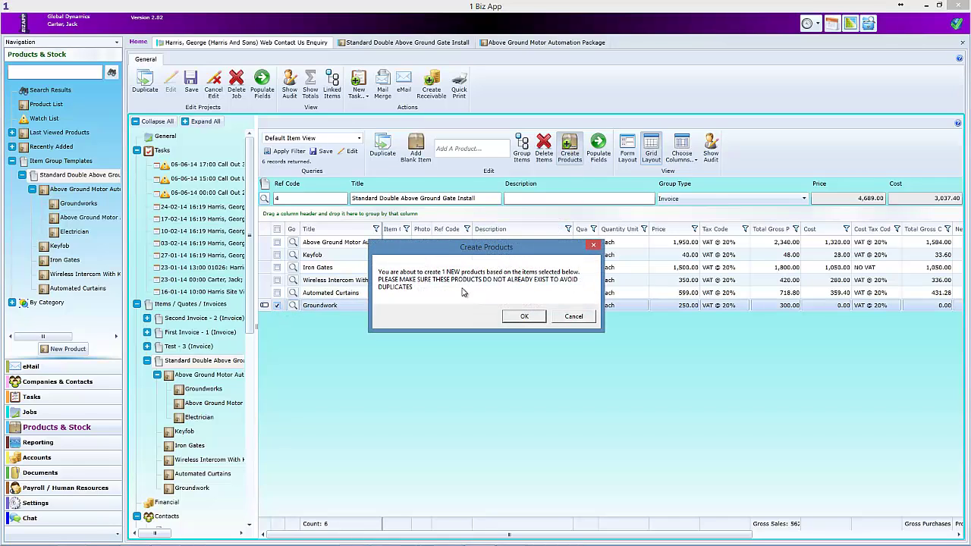
pyautogui.click(527, 318)
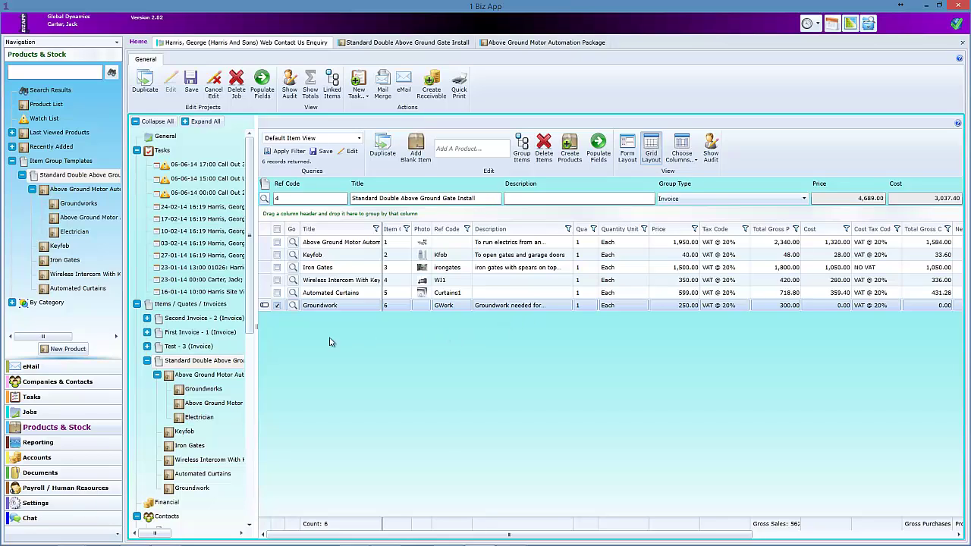
# Open the Groundwork product from the full product list, set its quantity units to Days, and save it.
pyautogui.click(50, 431)
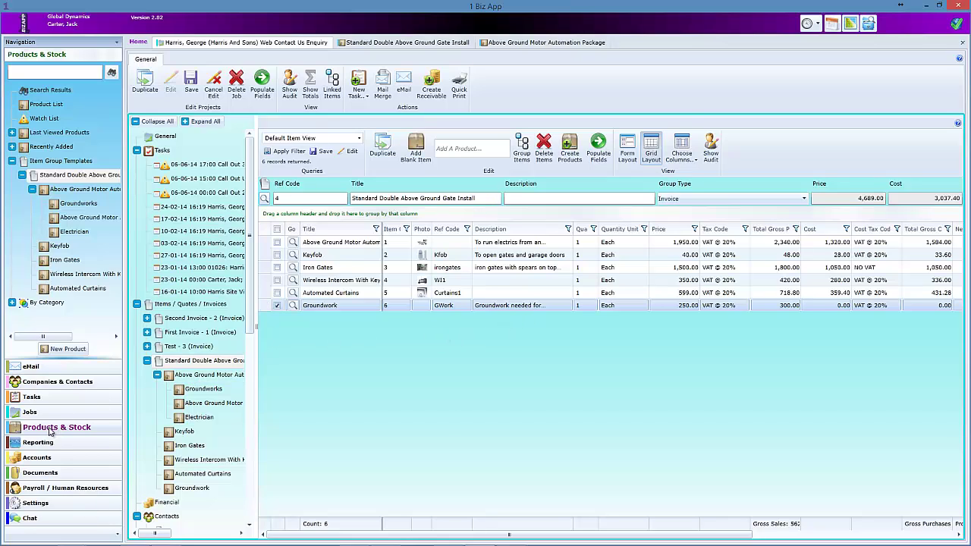
pyautogui.click(36, 108)
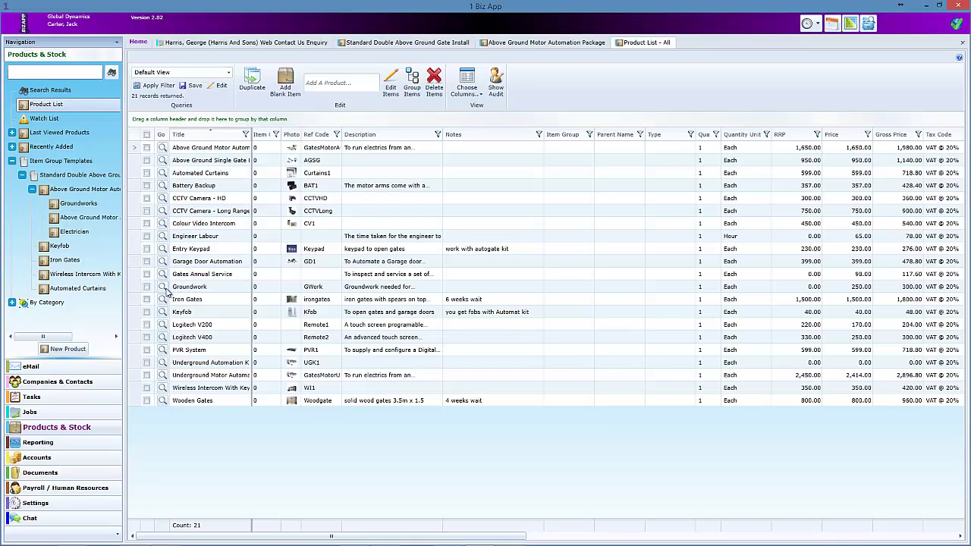
pyautogui.click(163, 287)
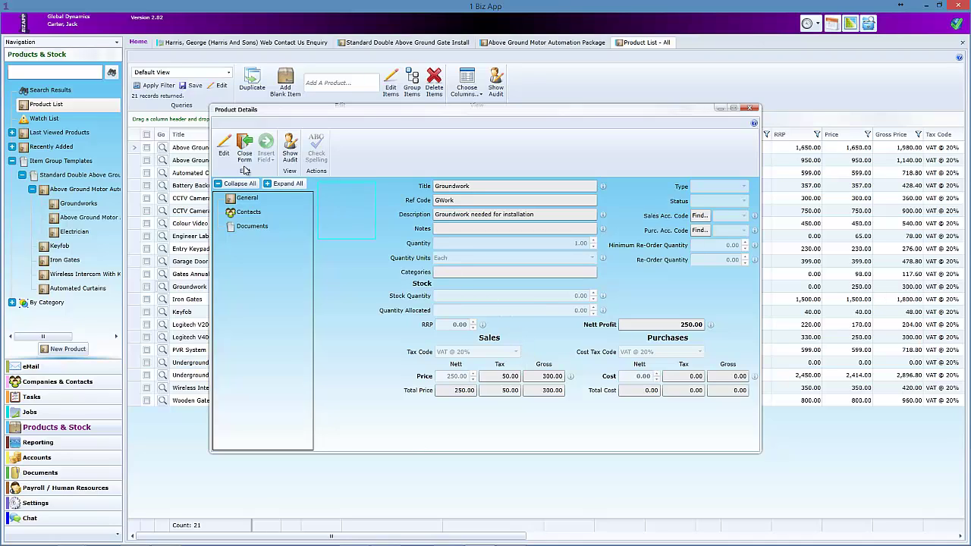
pyautogui.click(224, 146)
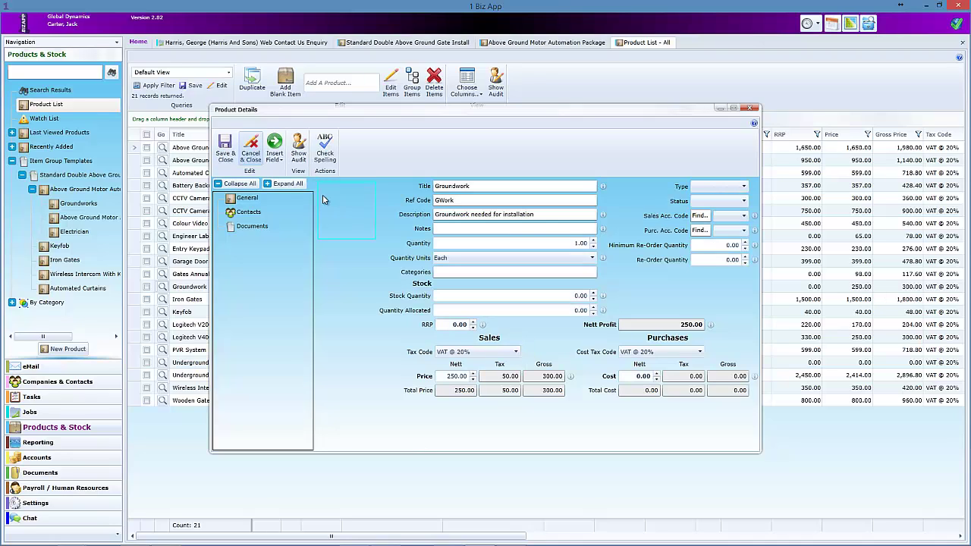
pyautogui.click(592, 259)
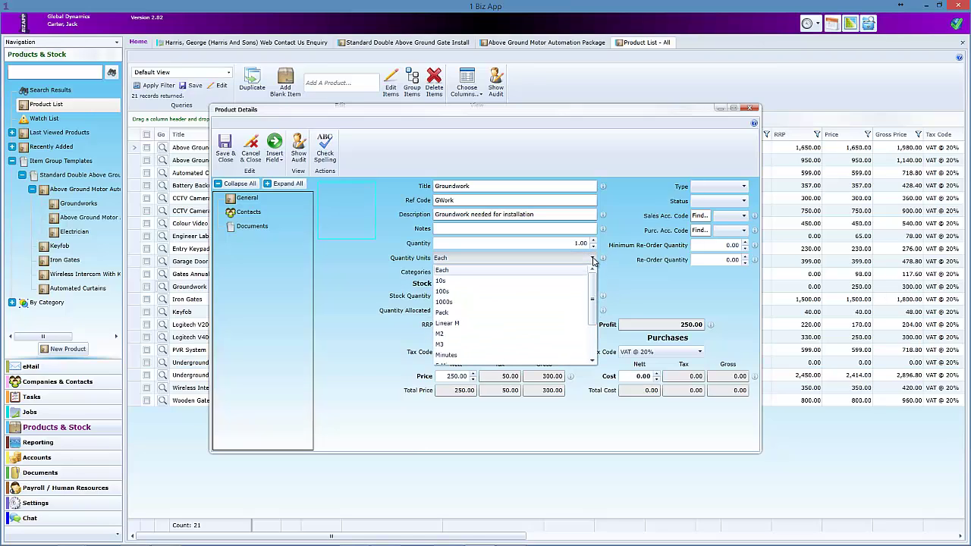
pyautogui.moveTo(594, 294); pyautogui.dragTo(594, 325)
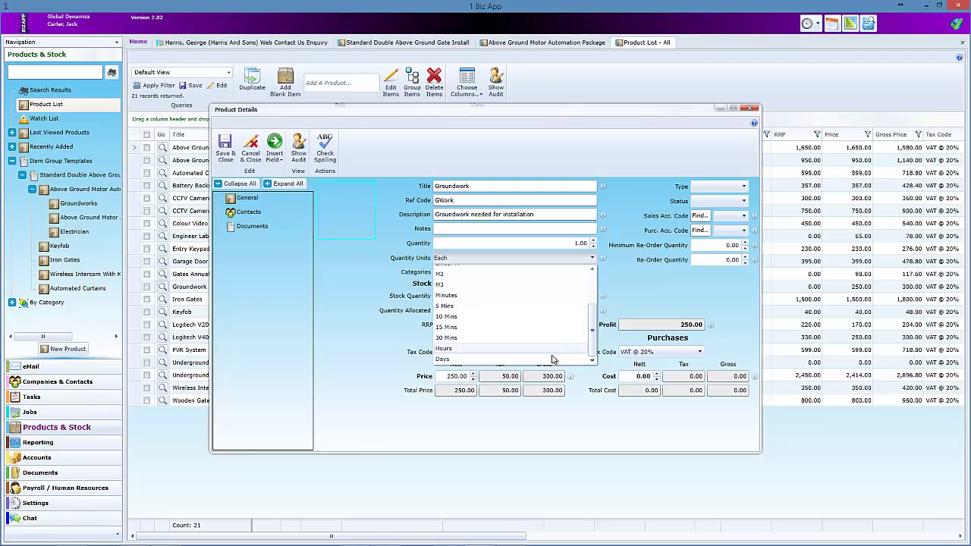
pyautogui.click(552, 359)
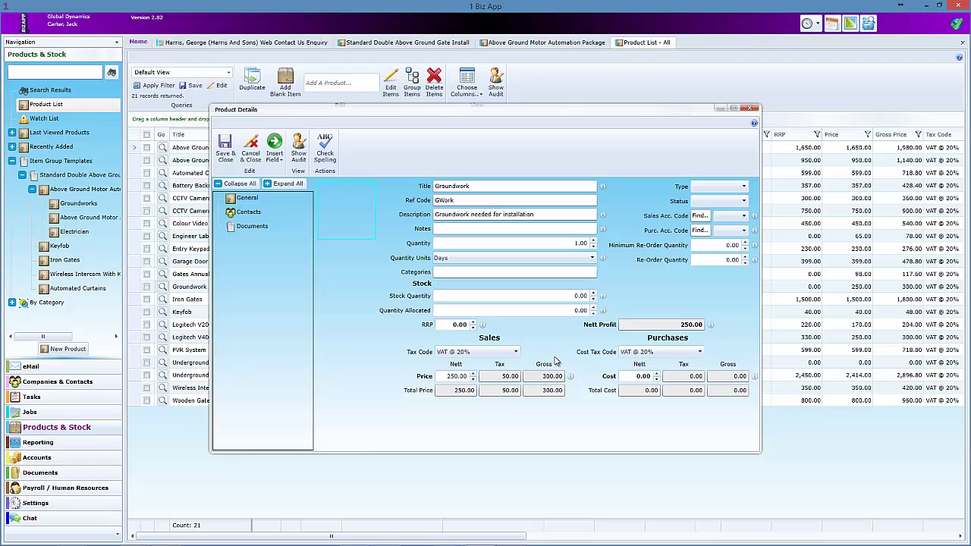
pyautogui.click(226, 150)
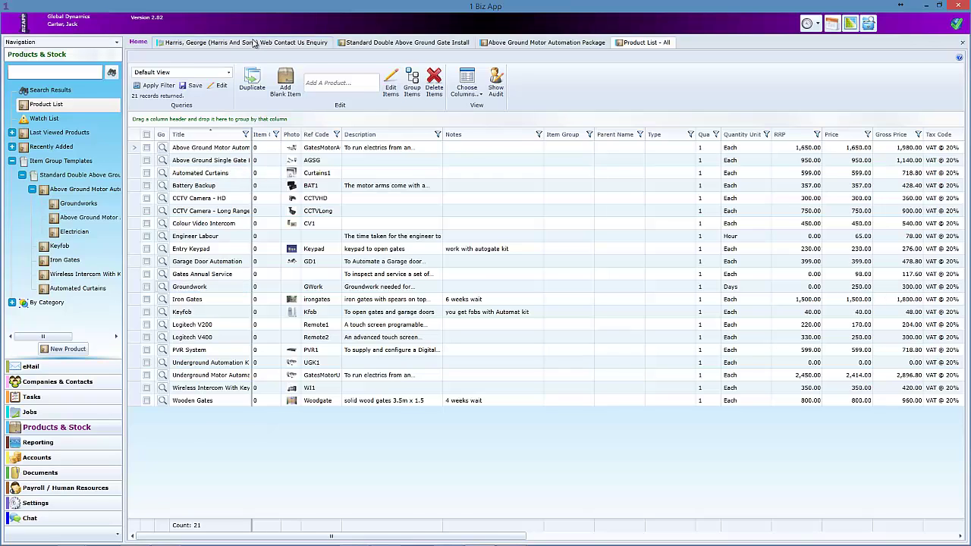
# Return to the job and check the quantity units in the Groundwork line's item details.
pyautogui.click(255, 43)
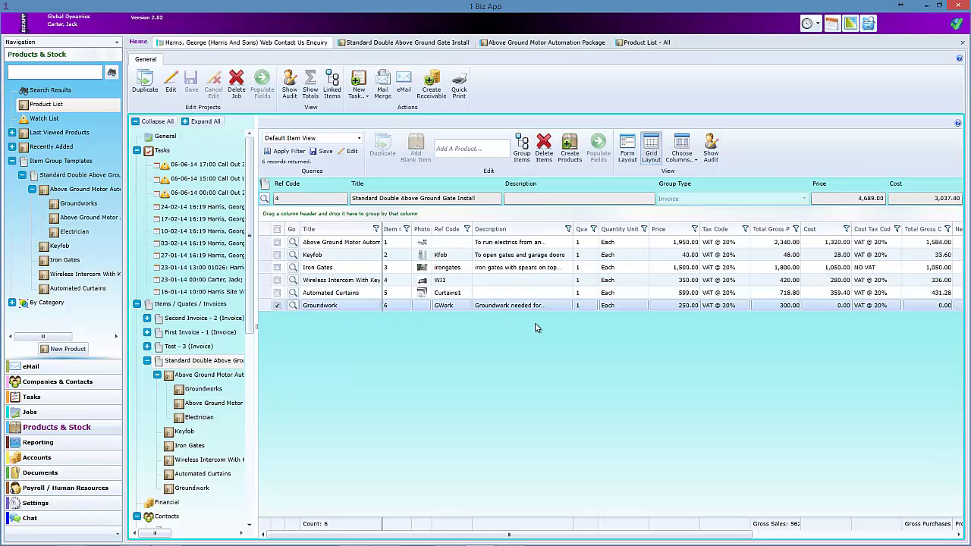
pyautogui.click(292, 306)
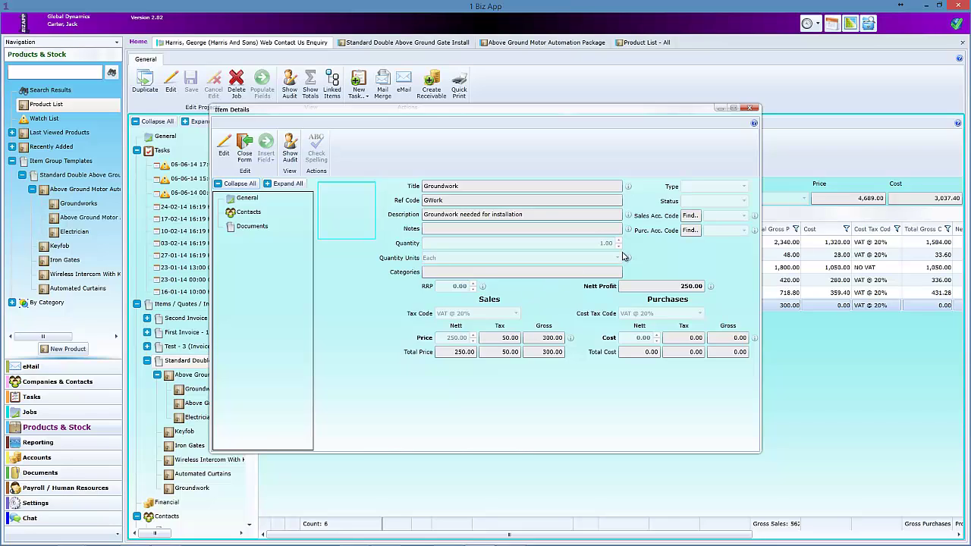
pyautogui.click(752, 111)
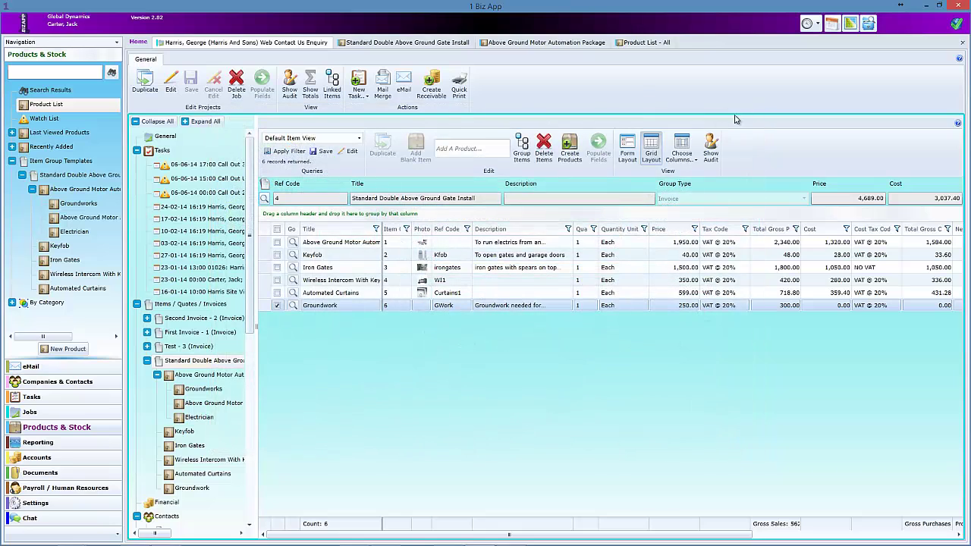
# Delete the Groundwork line from the job's gate install group and replace it with the Groundwork product, searching for "gr".
pyautogui.click(277, 305)
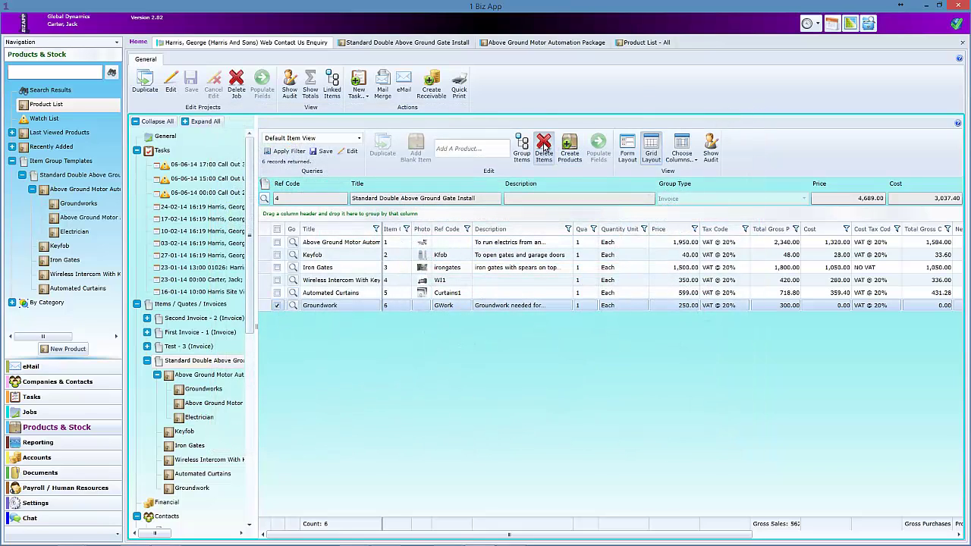
pyautogui.click(543, 152)
pyautogui.click(526, 313)
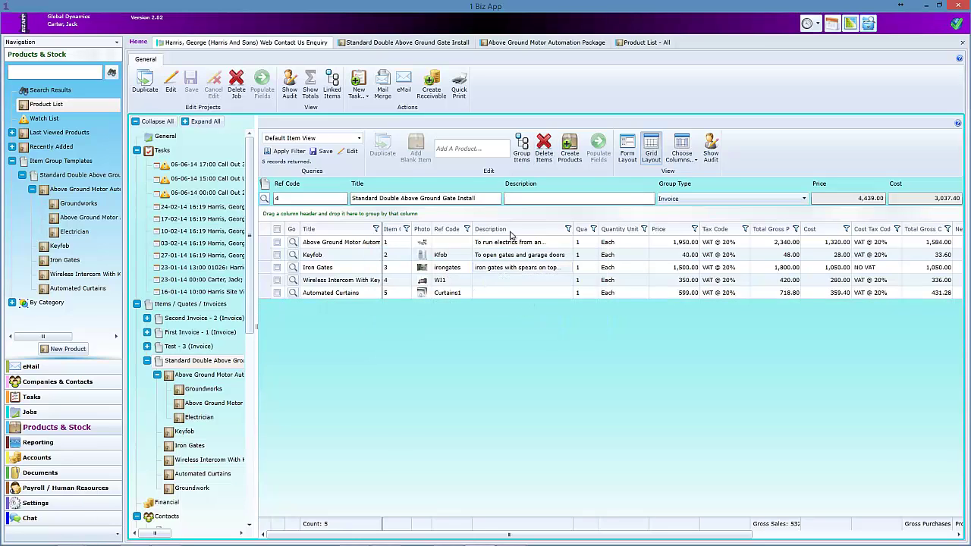
pyautogui.click(474, 149)
pyautogui.write('gr')
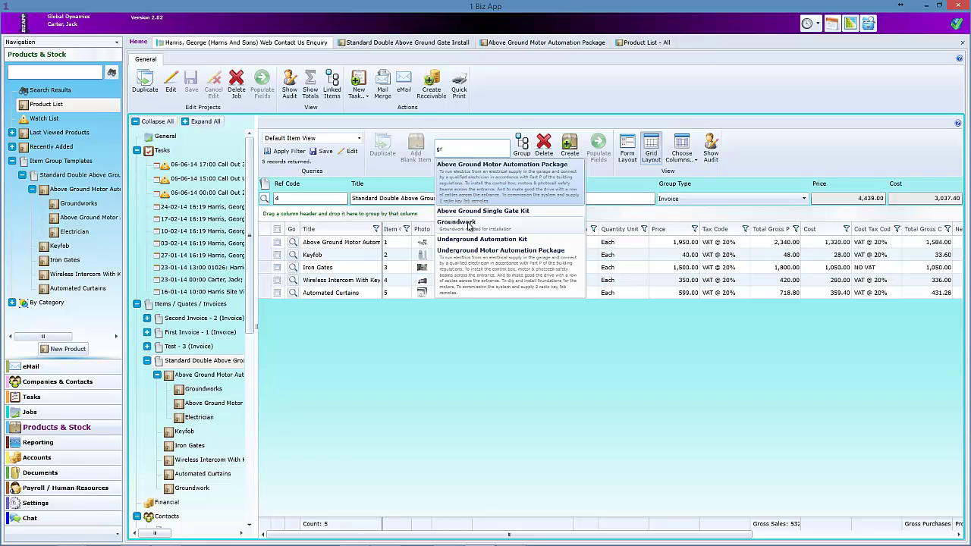
pyautogui.click(469, 224)
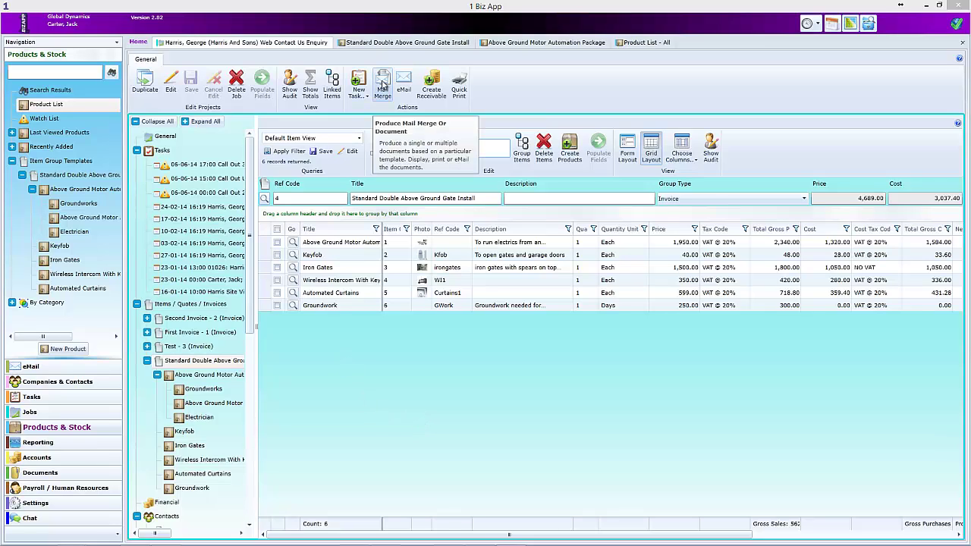
# Create a mail merge document from the Quotation template addressed to the customer contact, with output displayed on screen.
pyautogui.click(383, 85)
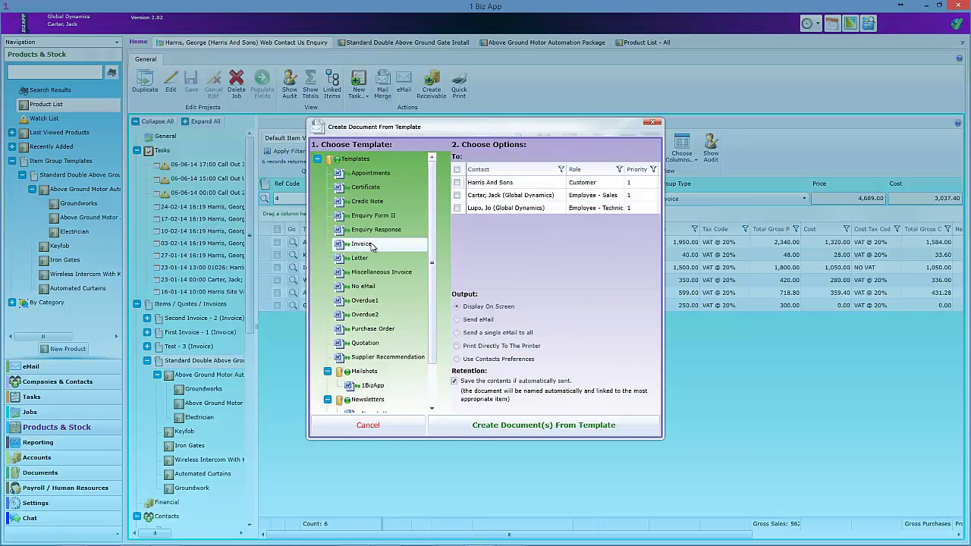
pyautogui.click(367, 342)
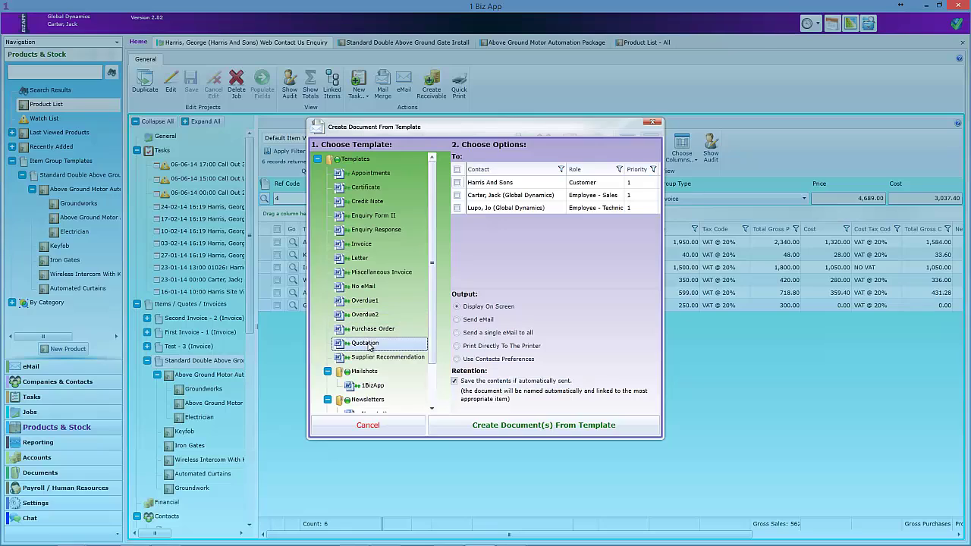
pyautogui.click(457, 183)
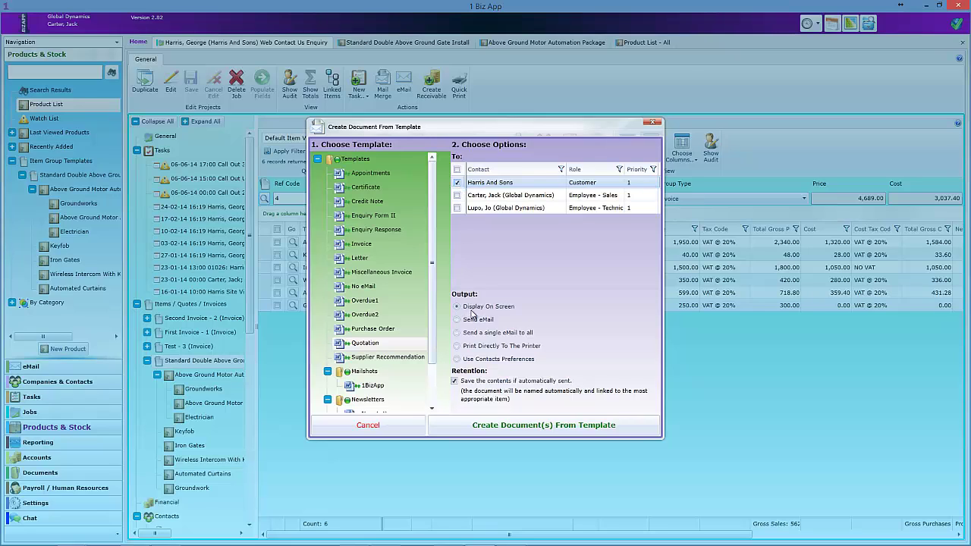
pyautogui.click(530, 426)
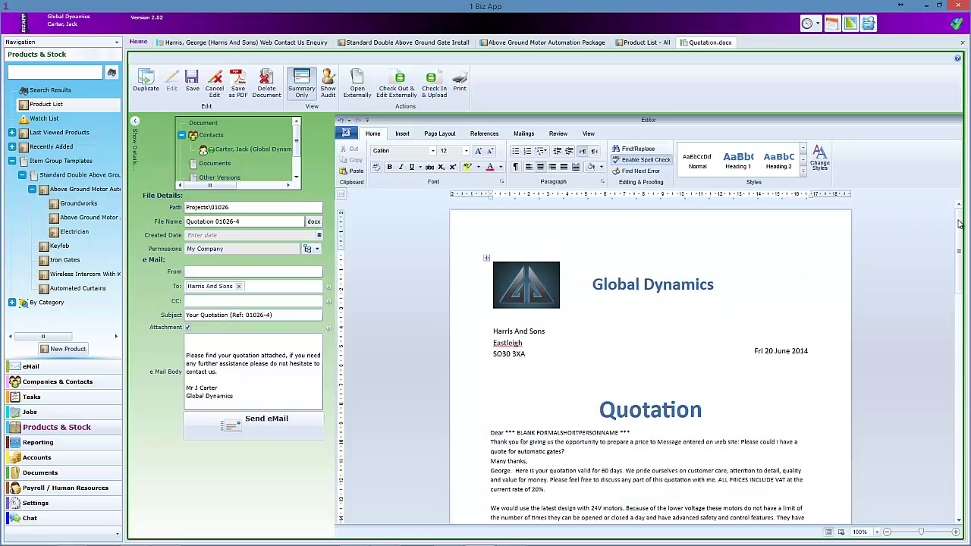
# Examine the Groundwork line's quantity, unit and price near the end of the quotation document.
pyautogui.moveTo(960, 226); pyautogui.dragTo(960, 387)
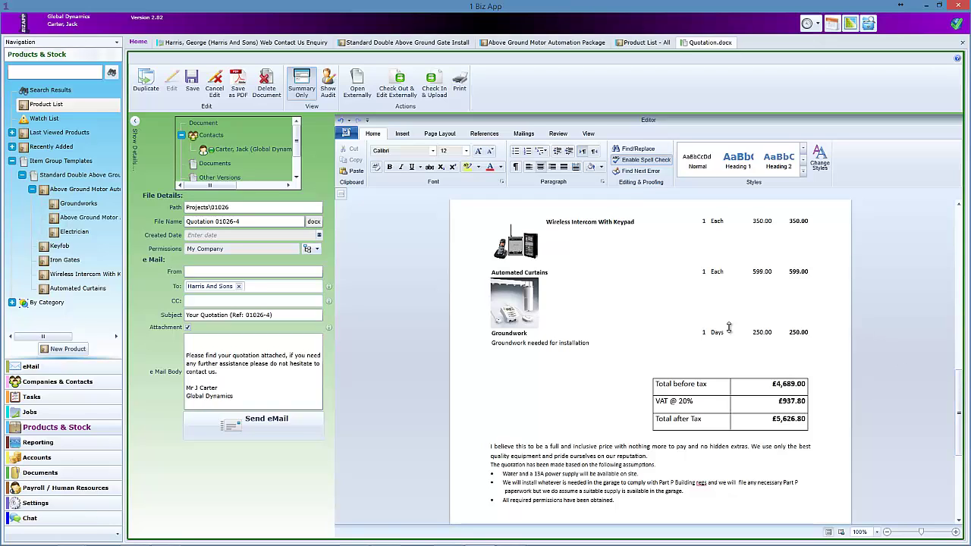
pyautogui.moveTo(733, 337); pyautogui.dragTo(798, 339)
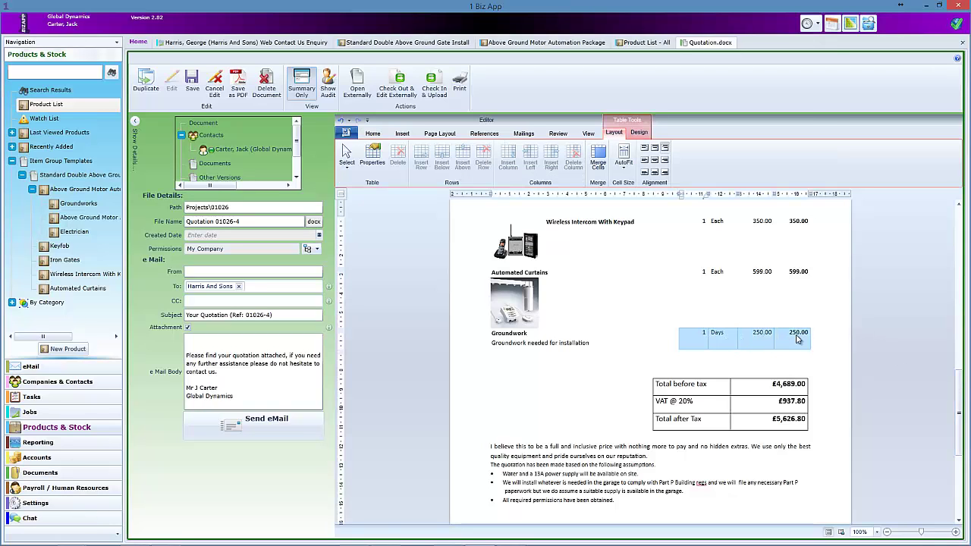
pyautogui.click(829, 341)
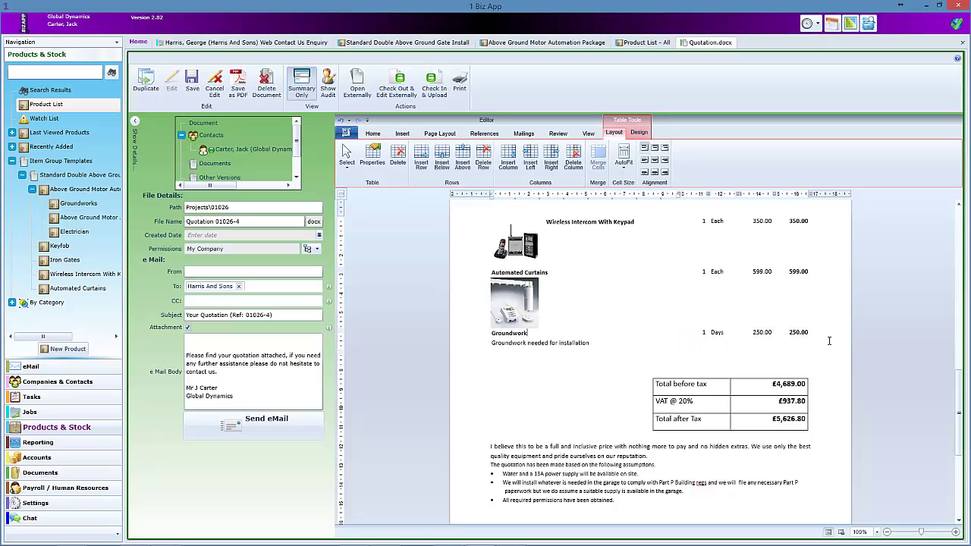
# Review the quotation from its beginning and email it to Harris And Sons, accepting that the updated email details are saved.
pyautogui.moveTo(960, 395); pyautogui.dragTo(959, 230)
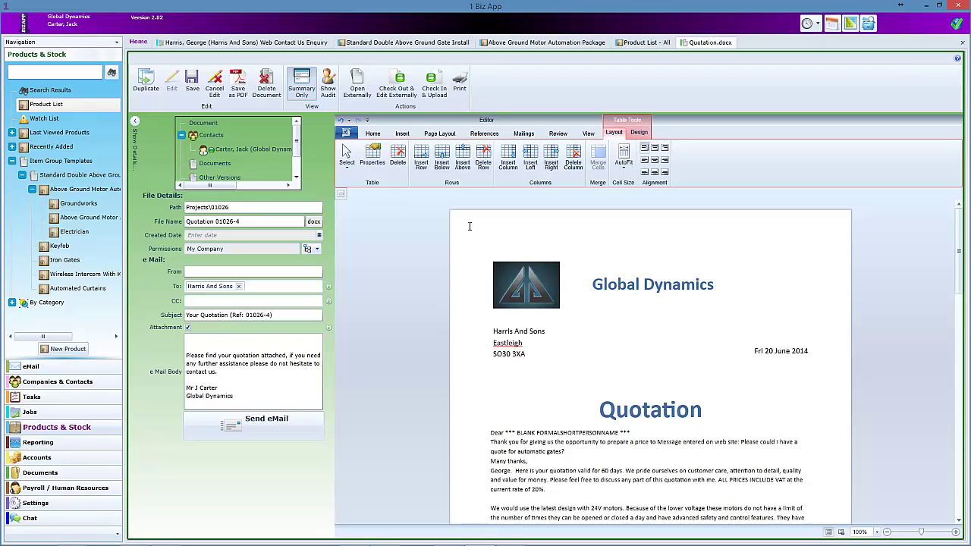
pyautogui.click(372, 134)
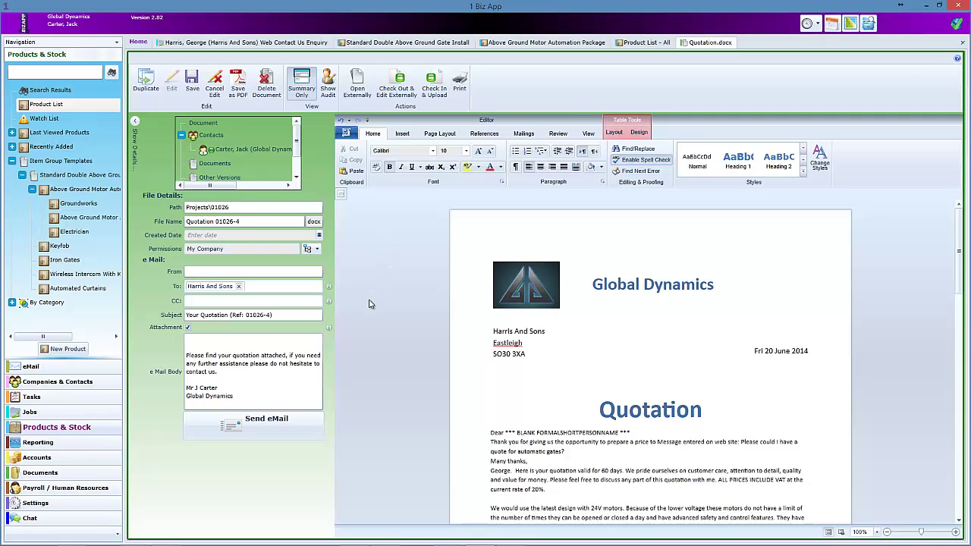
pyautogui.scroll(-3, 374, 315)
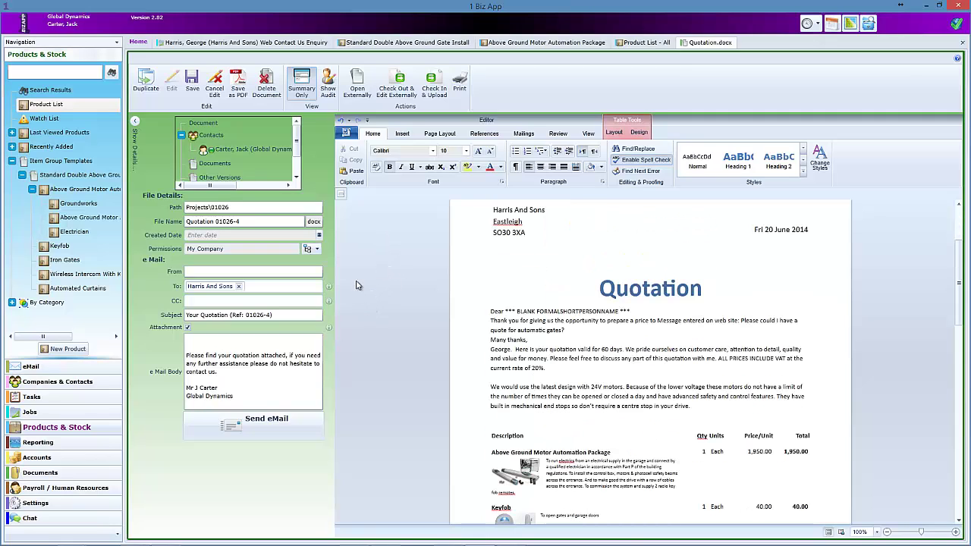
pyautogui.click(265, 429)
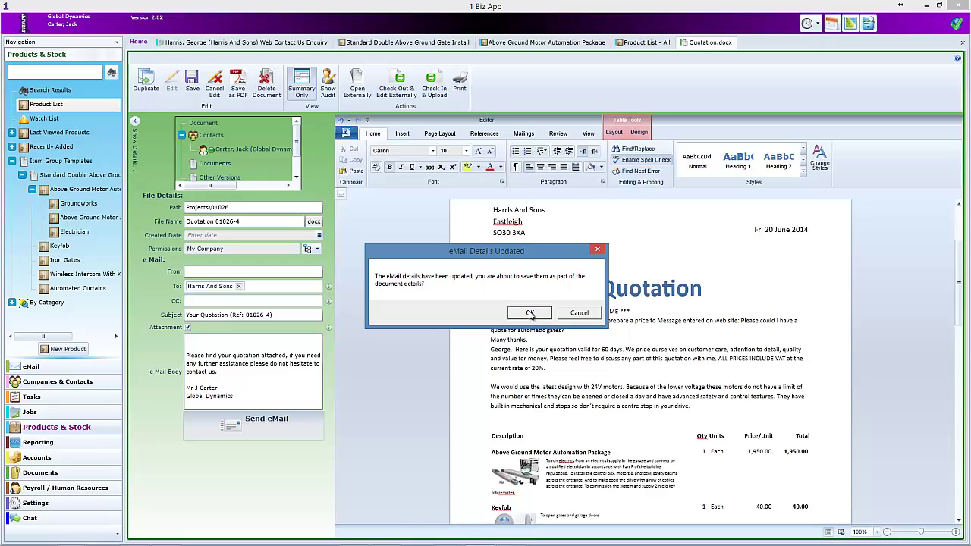
pyautogui.click(530, 314)
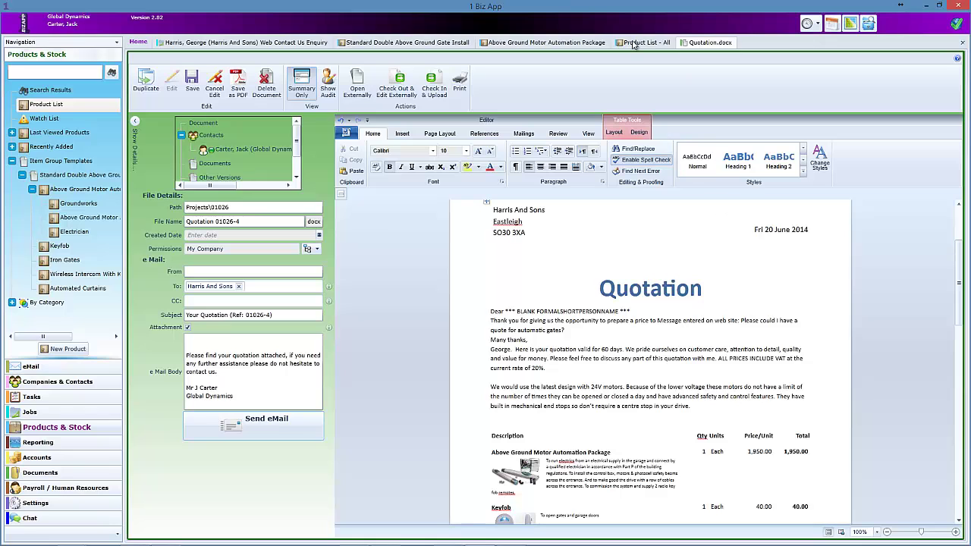
# Return to the job, widen its tree, and read the "Your Quotation" email under Related eMails.
pyautogui.click(284, 43)
pyautogui.scroll(-10, 247, 386)
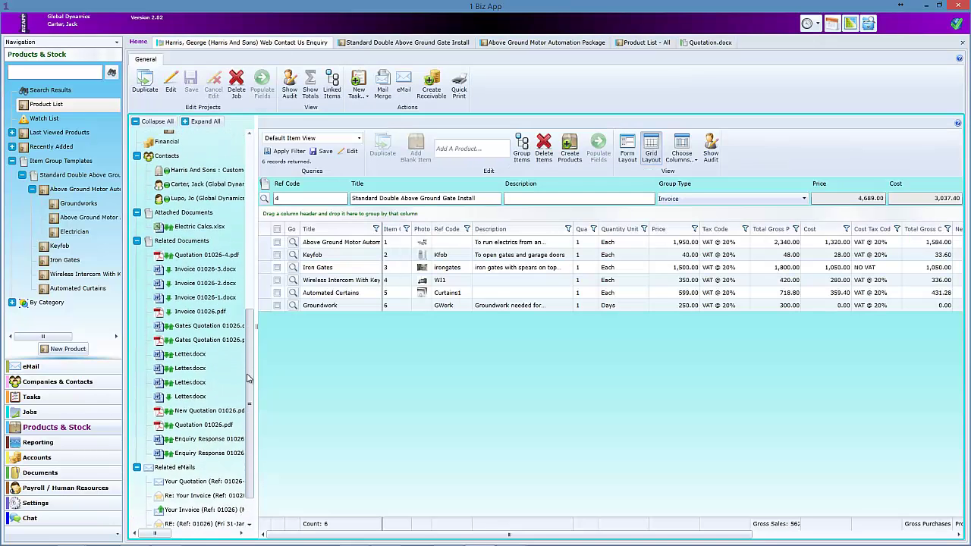
pyautogui.scroll(-2, 248, 387)
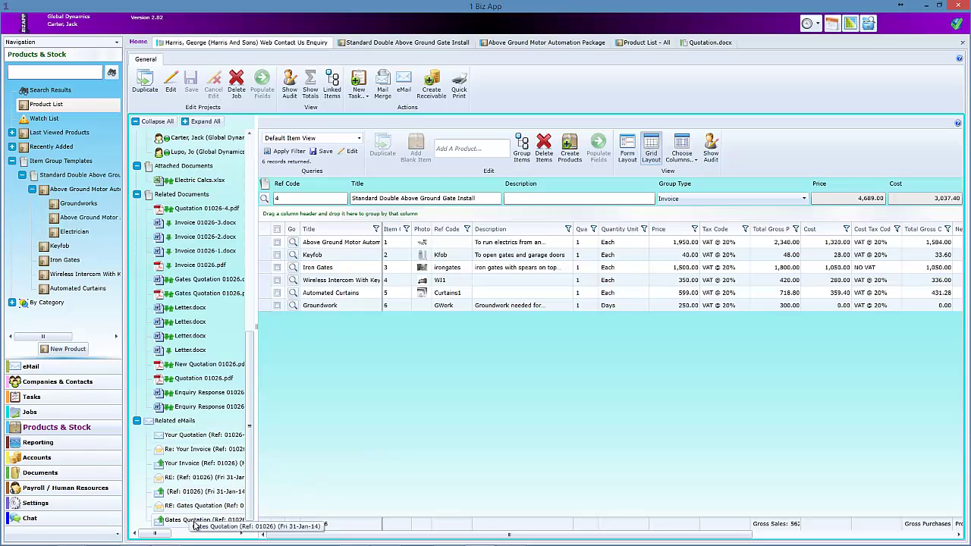
pyautogui.moveTo(258, 495); pyautogui.dragTo(371, 494)
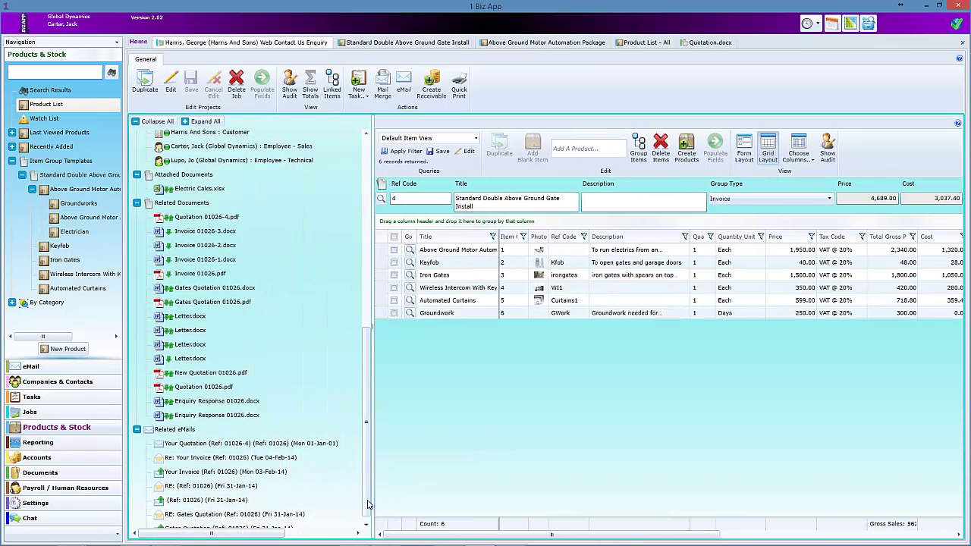
pyautogui.scroll(-1, 368, 495)
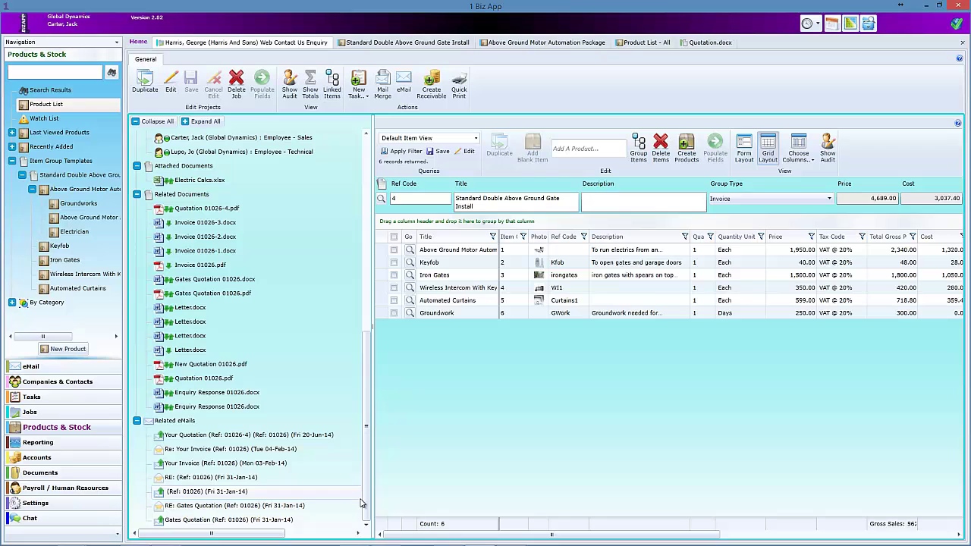
pyautogui.doubleClick(321, 435)
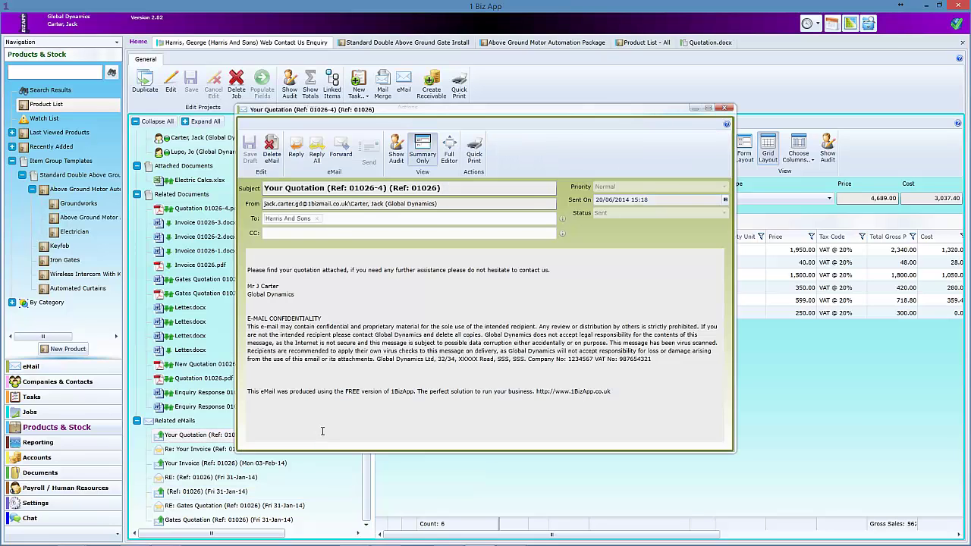
pyautogui.click(726, 109)
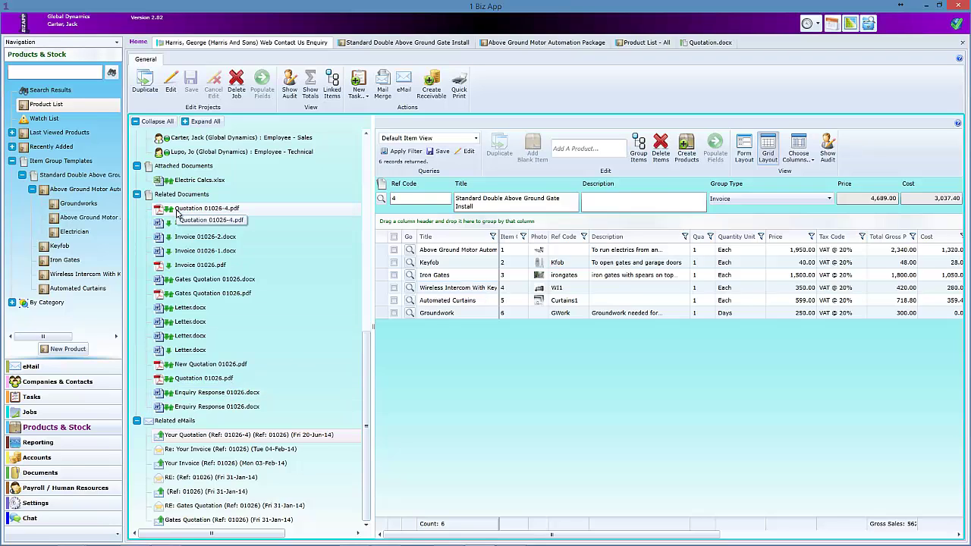
# Open Quotation 01026-4.pdf from the job's related documents, examine its last page, and close it.
pyautogui.doubleClick(177, 214)
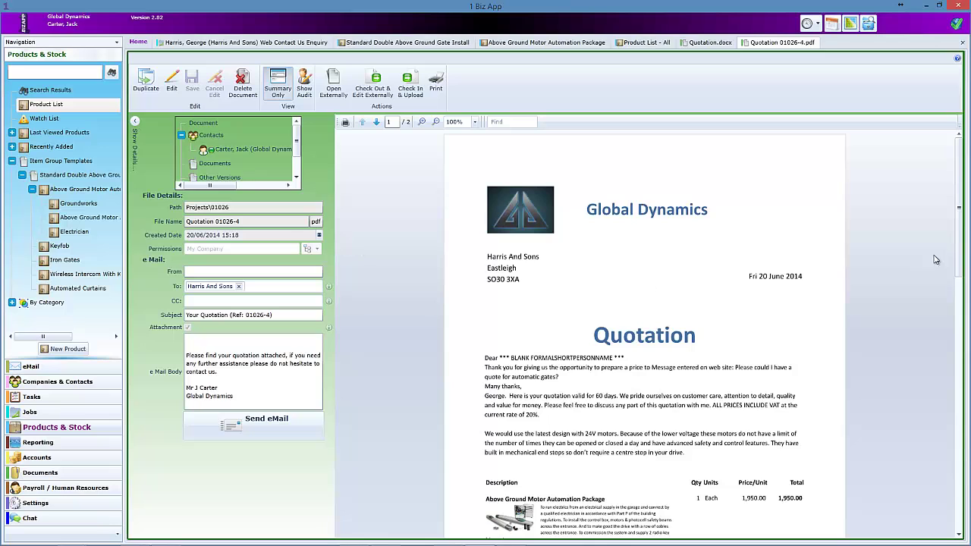
pyautogui.moveTo(959, 224); pyautogui.dragTo(964, 407)
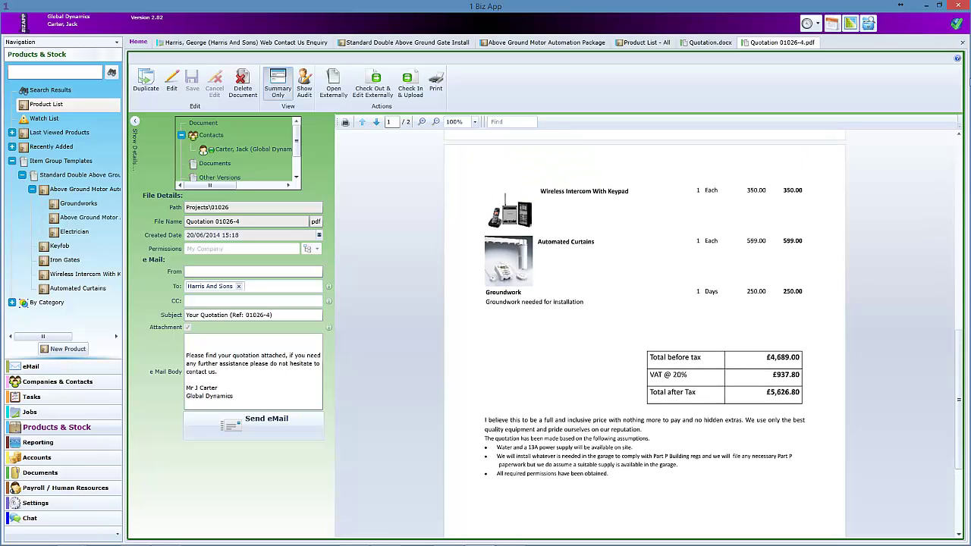
pyautogui.click(962, 44)
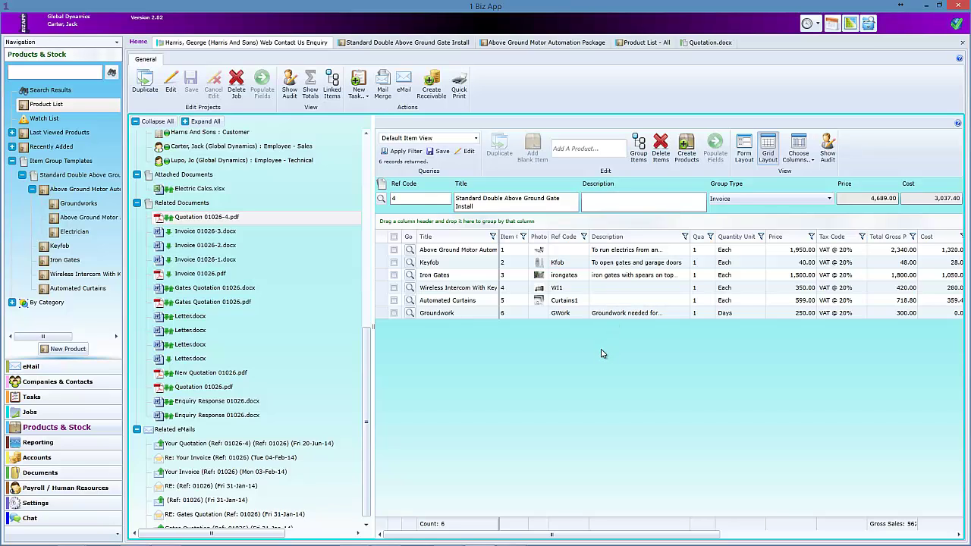
# Narrow the job tree, show the gate install items in form layout, and set the Groundwork quantity to 2.
pyautogui.moveTo(369, 455); pyautogui.dragTo(242, 452)
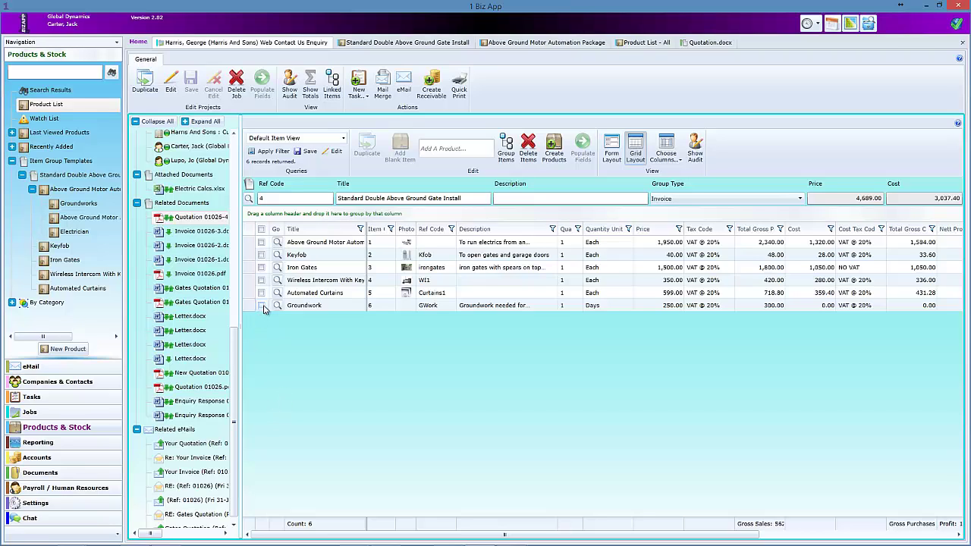
pyautogui.click(611, 152)
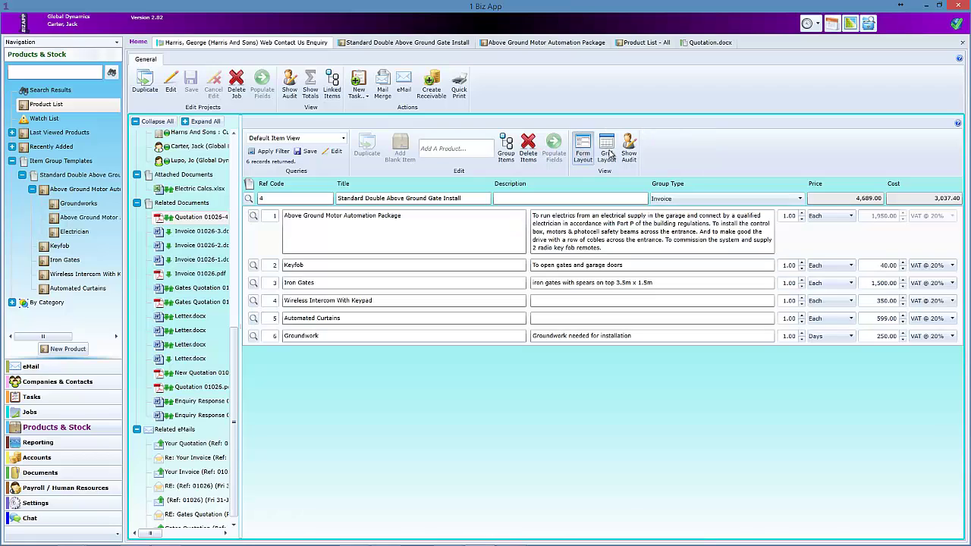
pyautogui.click(802, 334)
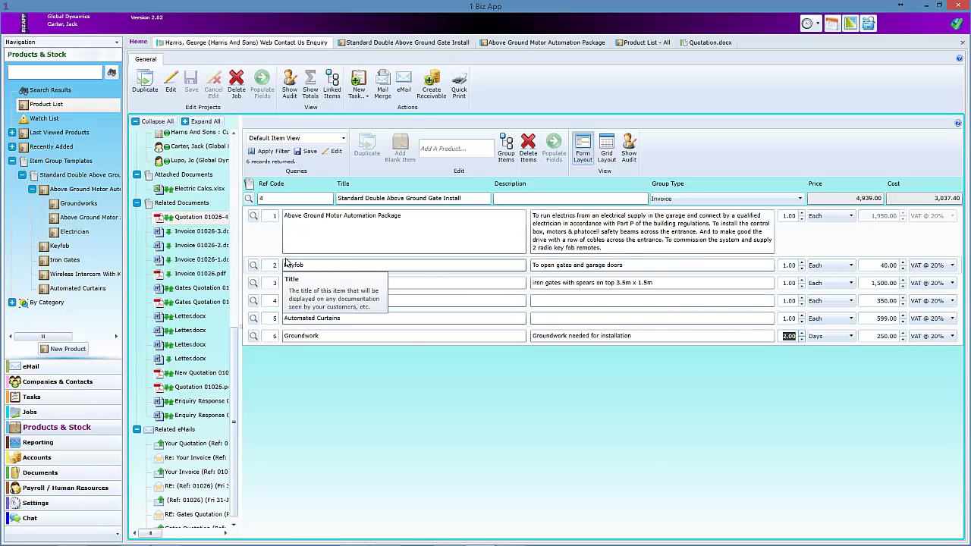
# Create a mail merge document for the Standard Double Above Ground Gate Install group from the Invoice template, addressed to Harris And Sons.
pyautogui.click(137, 202)
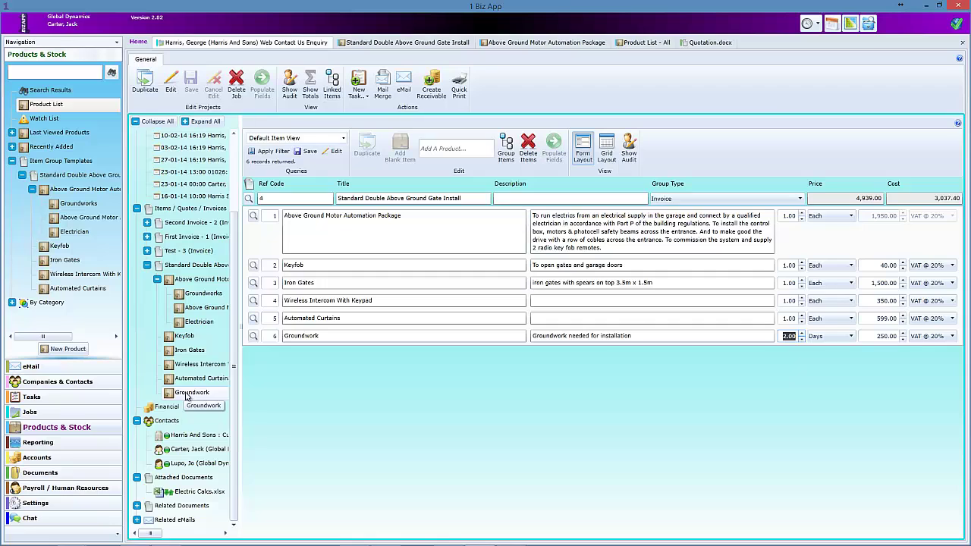
pyautogui.click(192, 267)
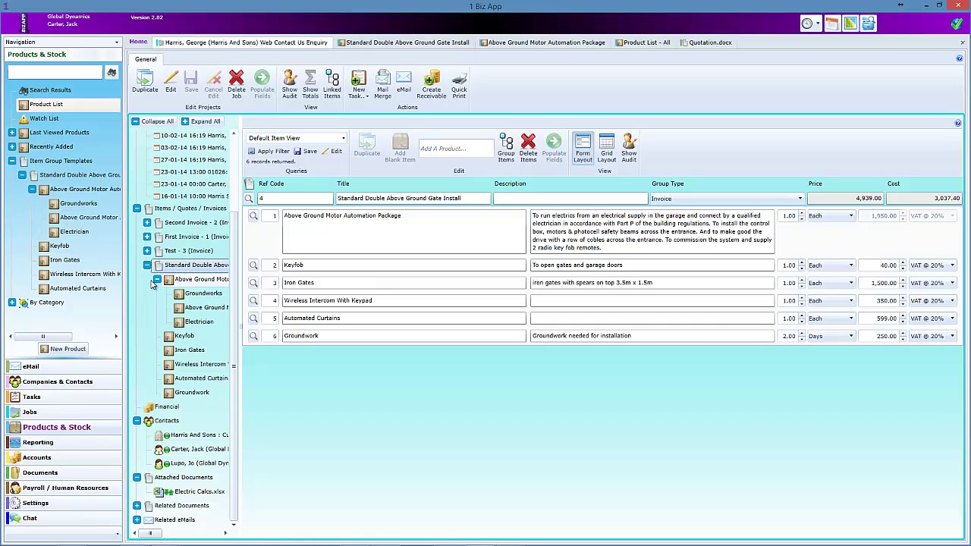
pyautogui.click(156, 281)
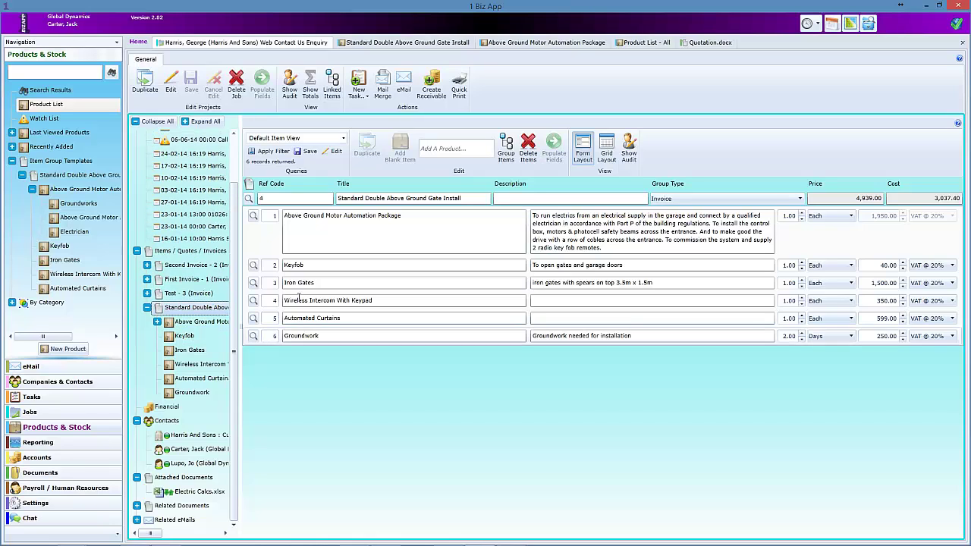
pyautogui.click(383, 85)
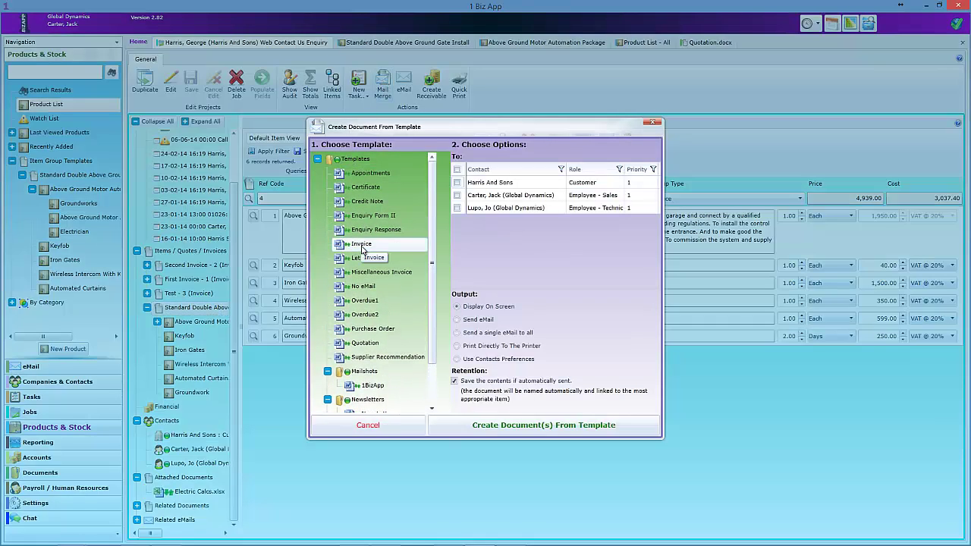
pyautogui.click(362, 249)
pyautogui.click(456, 183)
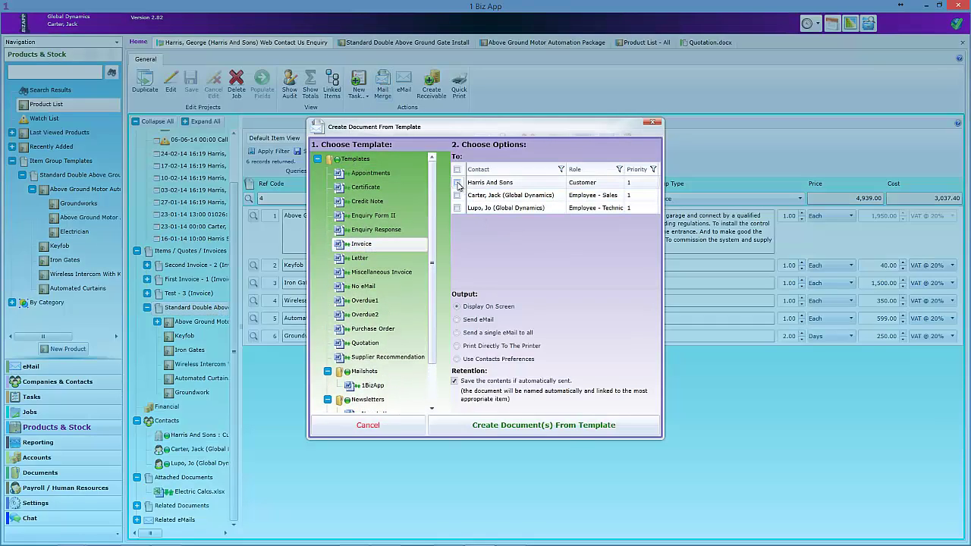
pyautogui.click(546, 425)
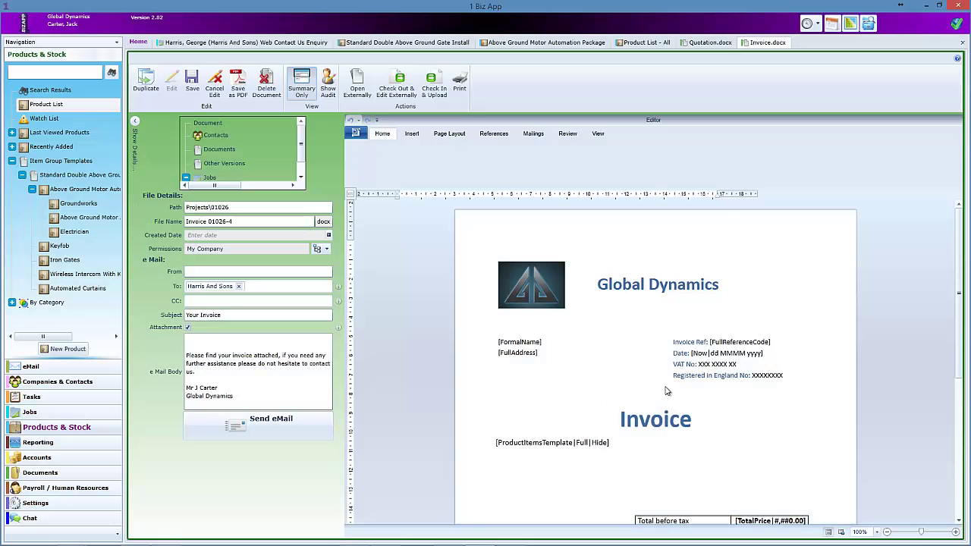
# Check the Groundwork line near the invoice's end and email the invoice to Harris And Sons, accepting the email details update.
pyautogui.moveTo(959, 229); pyautogui.dragTo(965, 411)
pyautogui.click(796, 316)
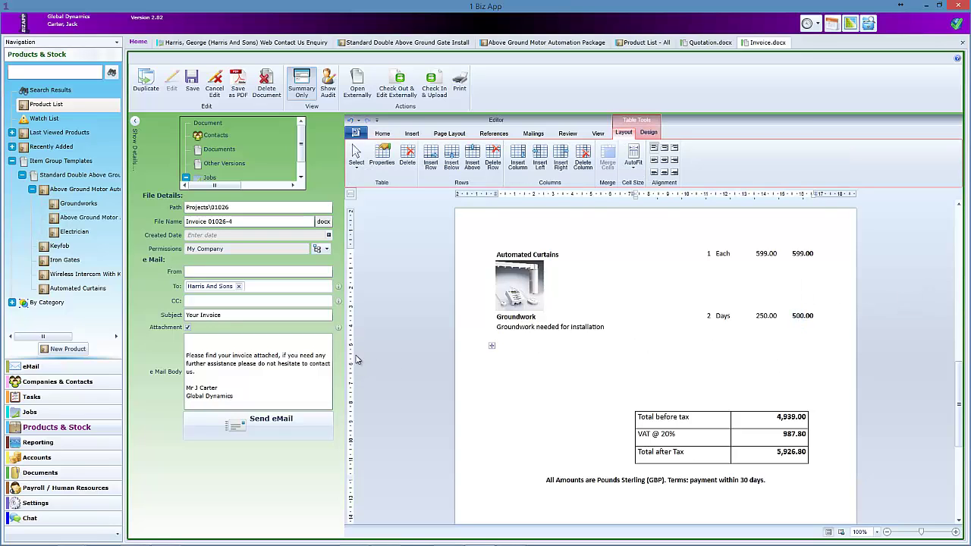
pyautogui.click(262, 421)
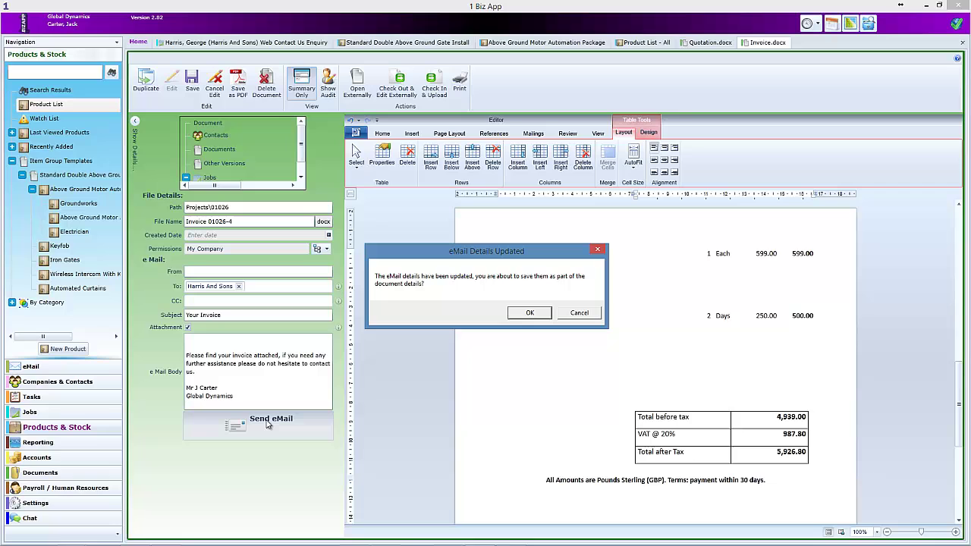
pyautogui.click(530, 314)
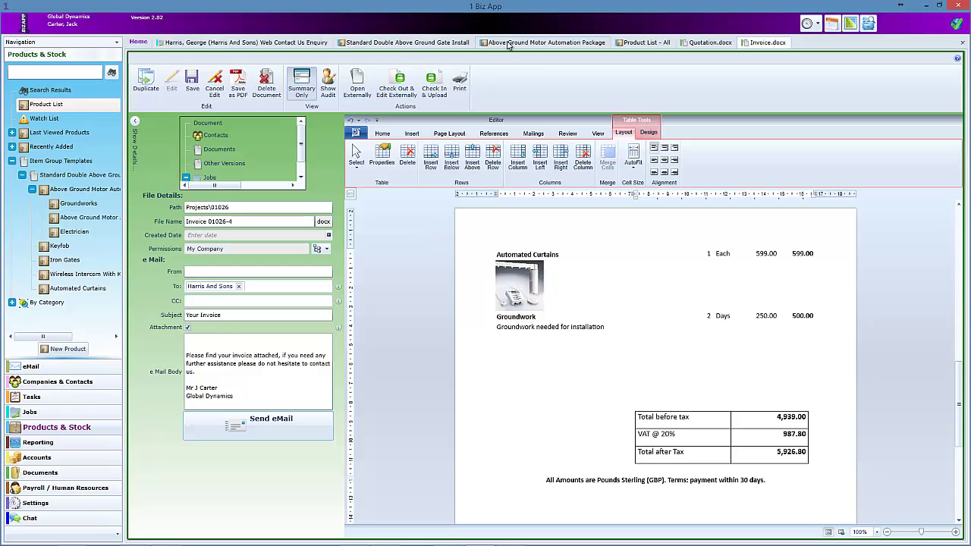
# Return to the job, show the gate install items in grid layout, and collapse that group in the job tree.
pyautogui.click(284, 42)
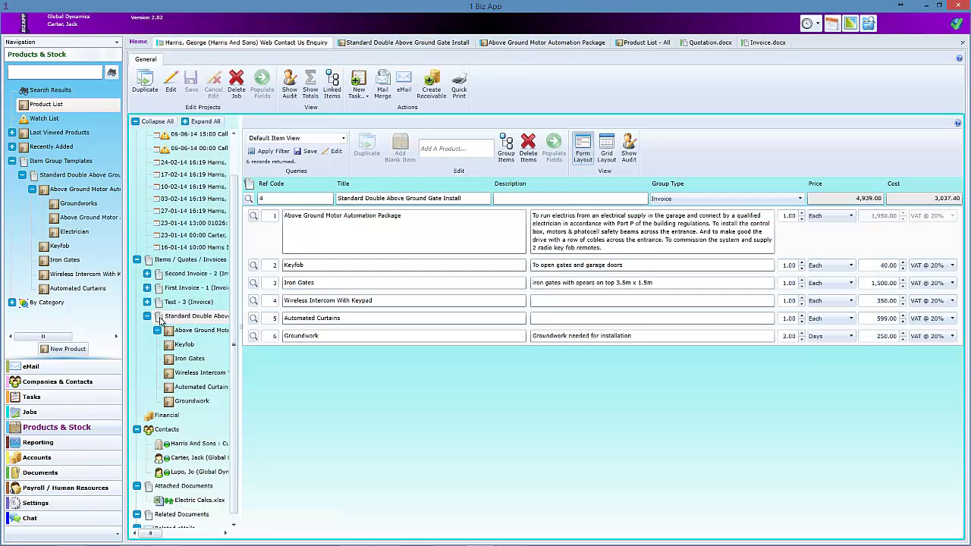
pyautogui.click(608, 151)
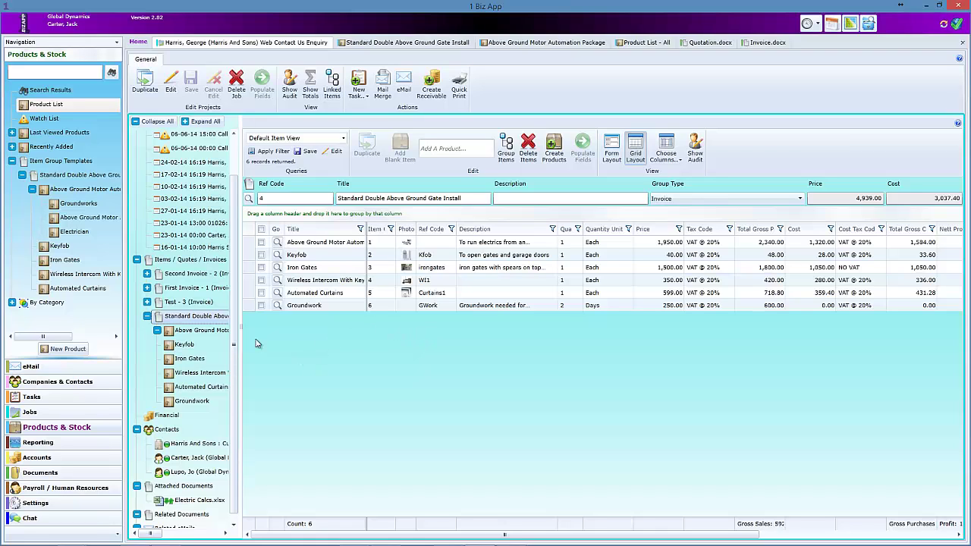
pyautogui.click(147, 316)
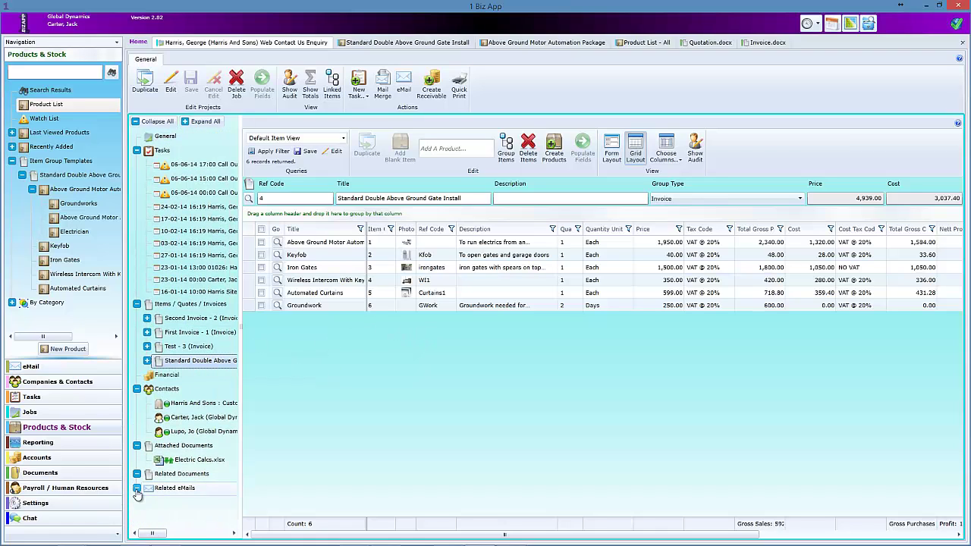
# Widen the job tree, read the newest "Your Invoice" email under Related eMails, and close it.
pyautogui.moveTo(238, 475); pyautogui.dragTo(316, 481)
pyautogui.scroll(-1, 314, 481)
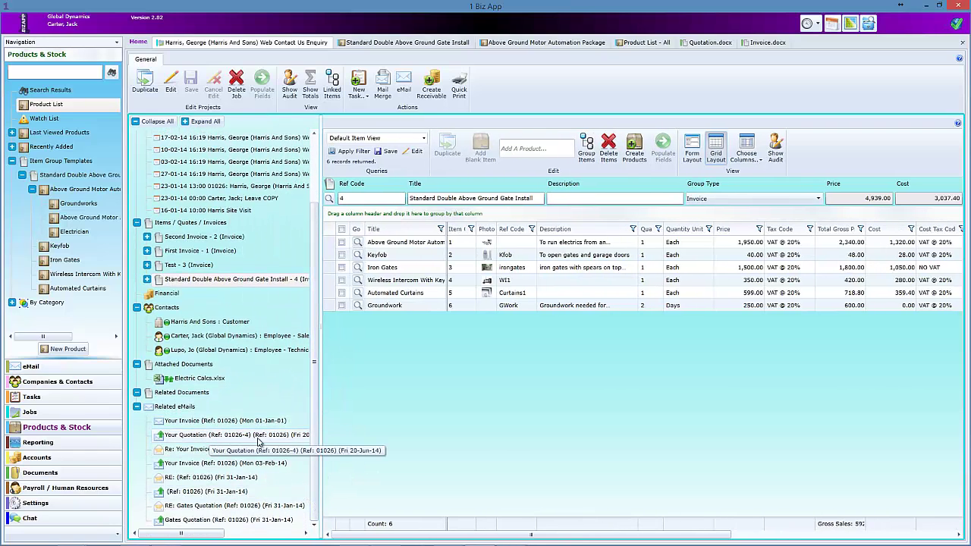
pyautogui.moveTo(318, 453); pyautogui.dragTo(346, 455)
pyautogui.scroll(-1, 345, 455)
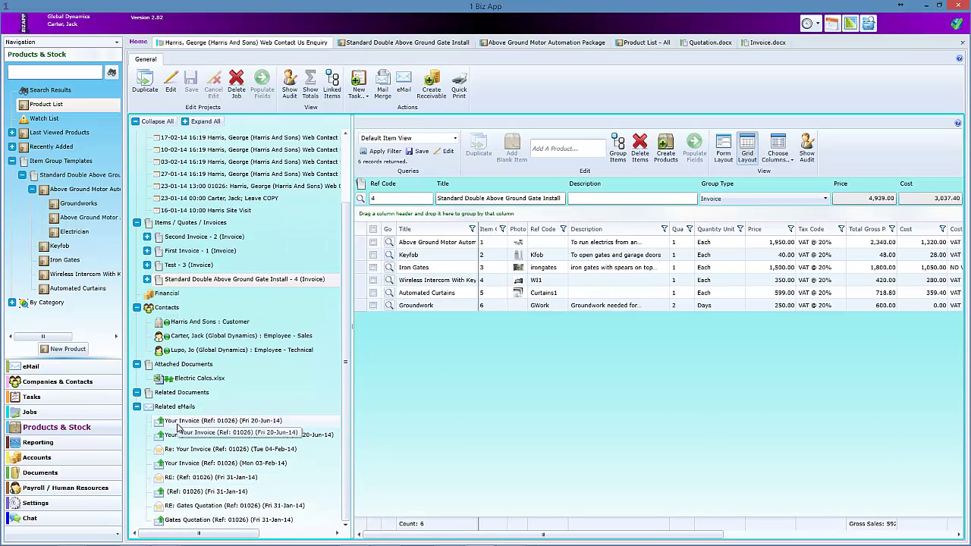
pyautogui.doubleClick(178, 427)
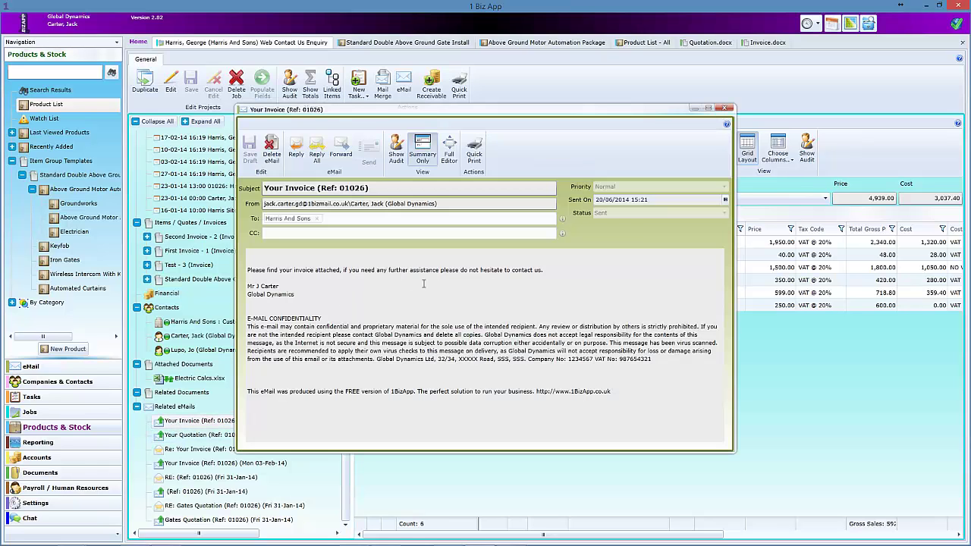
pyautogui.click(725, 108)
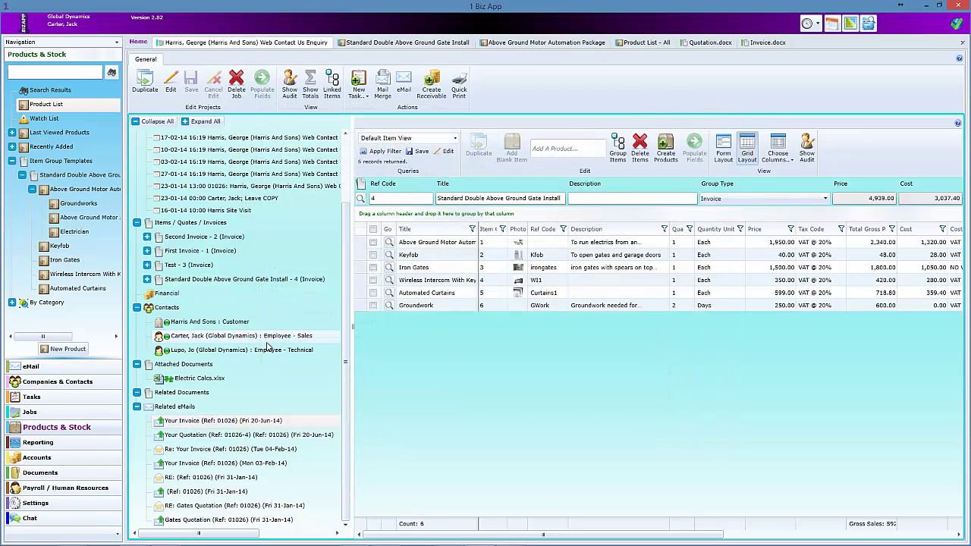
# Look through the job's Related Documents for the invoice and quotation PDFs.
pyautogui.click(137, 407)
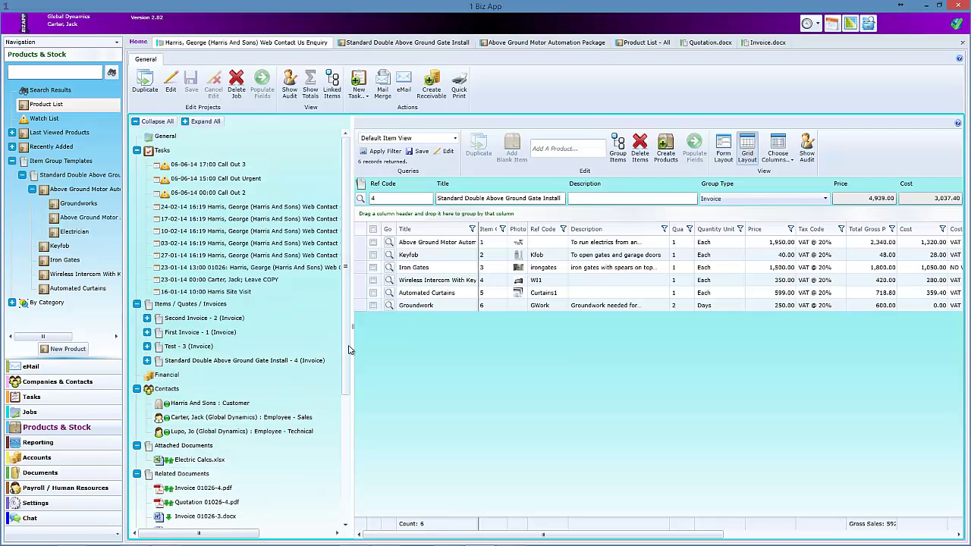
pyautogui.scroll(-2, 349, 407)
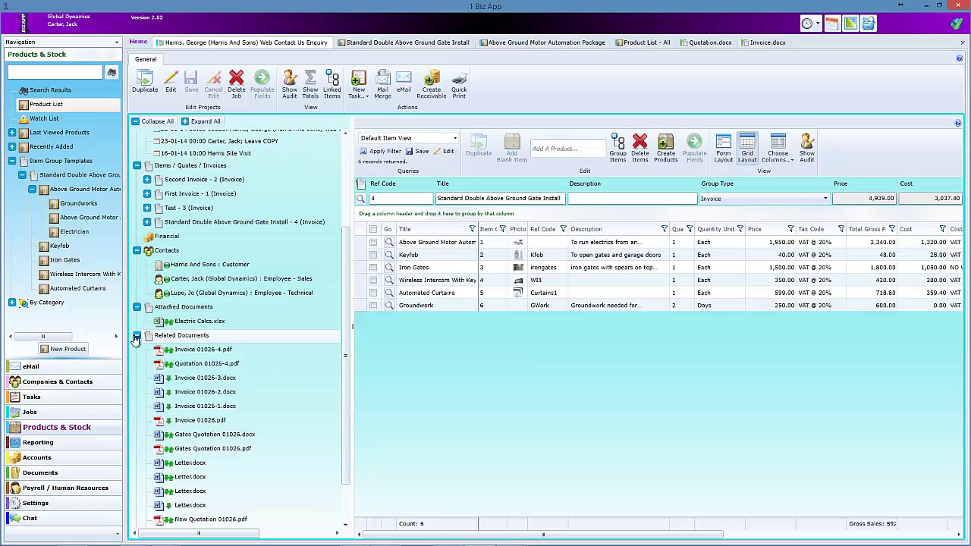
# Collapse the Related Documents branch and narrow the job tree to give the item grid more room.
pyautogui.click(137, 336)
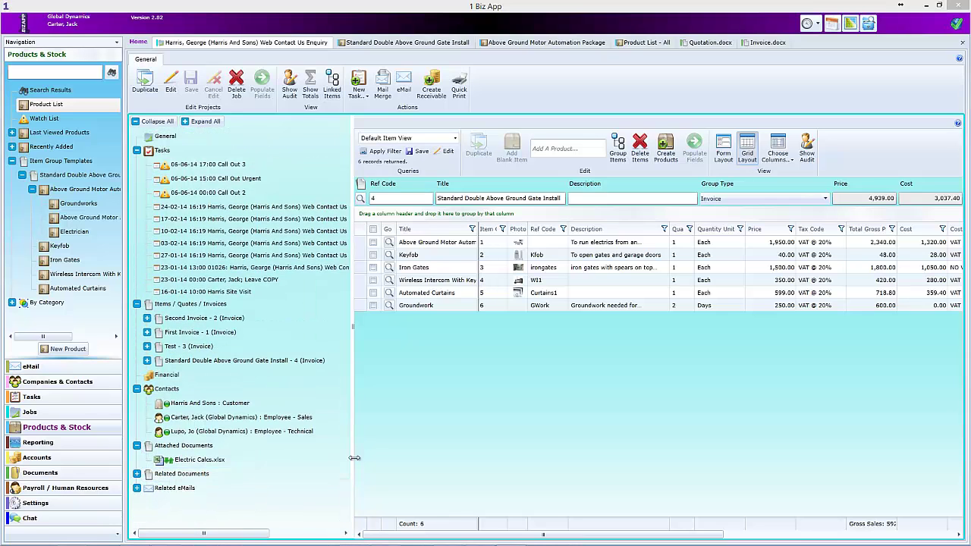
pyautogui.moveTo(353, 458); pyautogui.dragTo(227, 454)
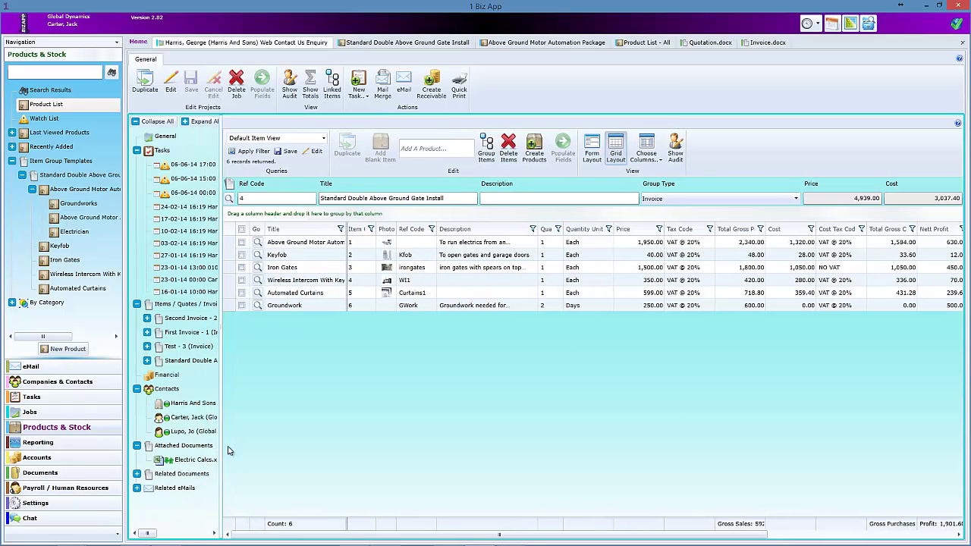
# Add a blank item group under the job's Items / Quotes / Invoices and title it New Quote.
pyautogui.click(165, 304)
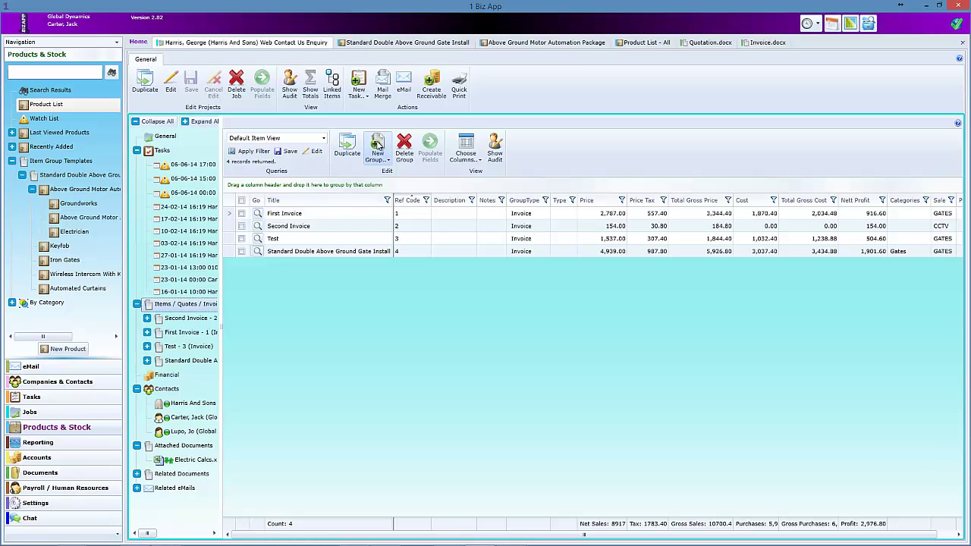
pyautogui.click(378, 145)
pyautogui.click(399, 198)
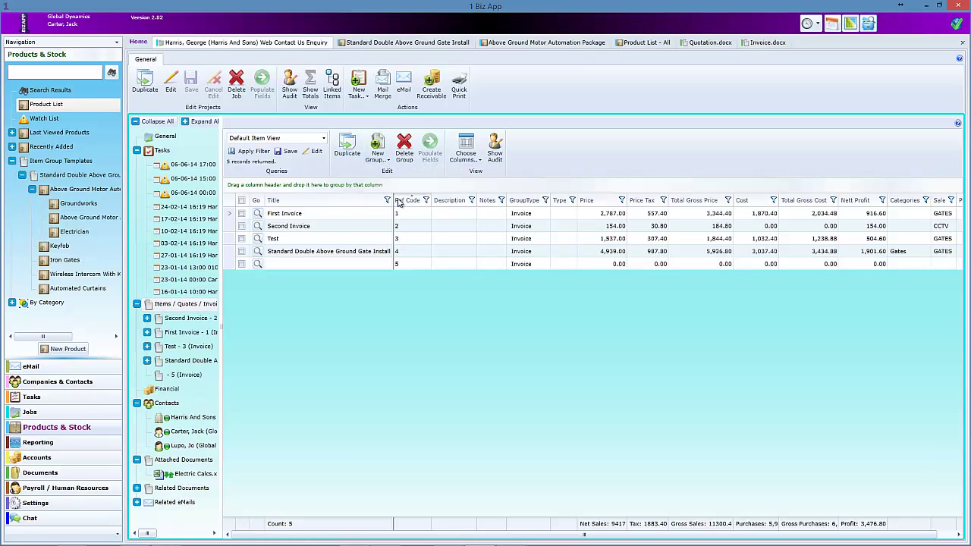
pyautogui.click(325, 265)
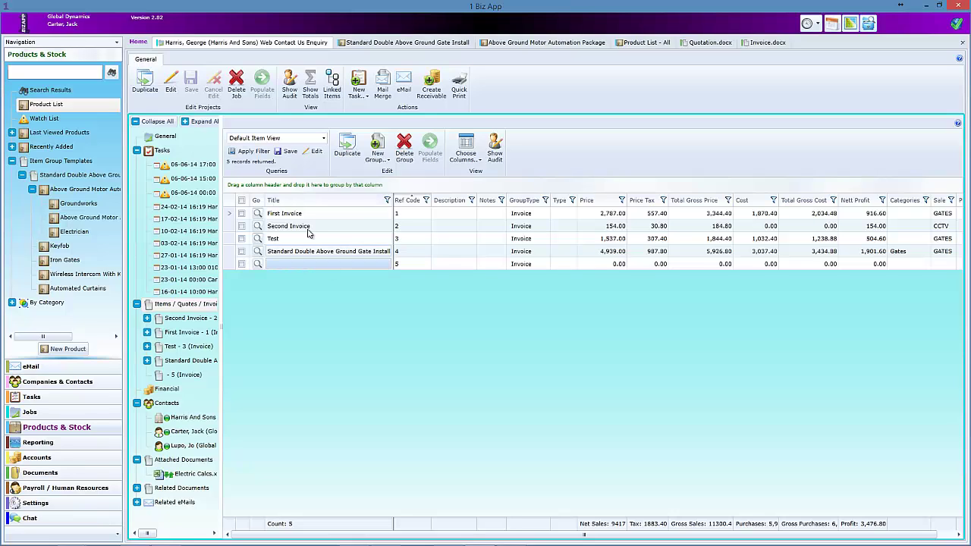
pyautogui.click(171, 83)
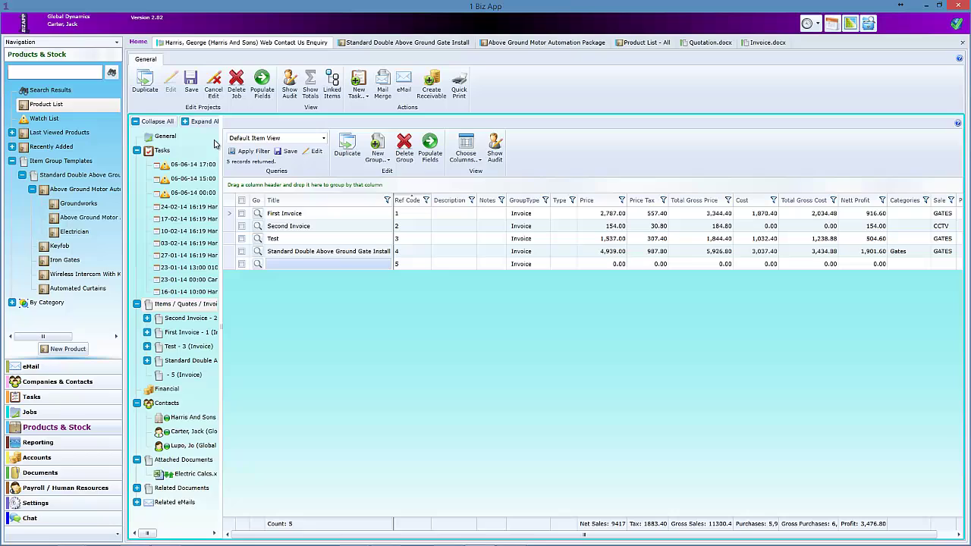
pyautogui.click(292, 264)
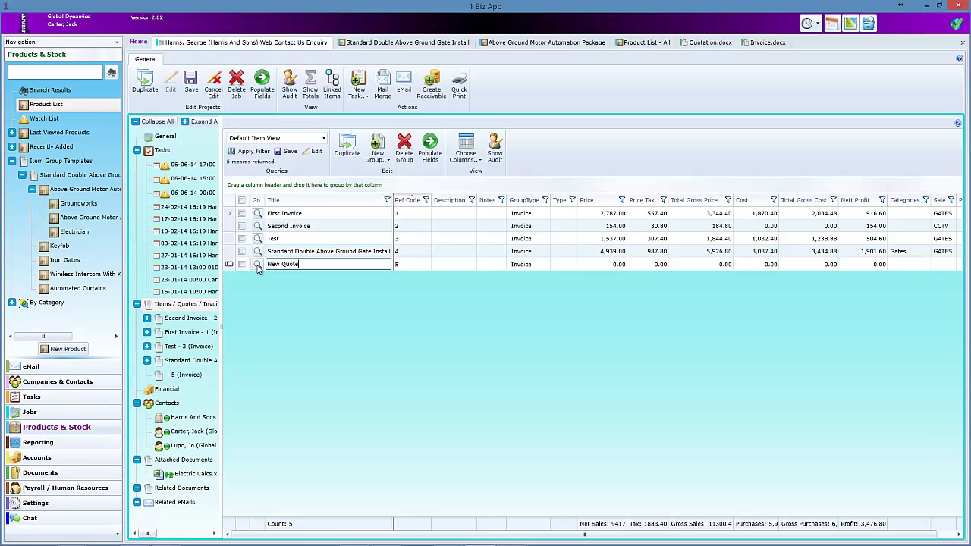
# Open the New Quote group in form layout and add the Above Ground Motor Automation Package product.
pyautogui.click(257, 264)
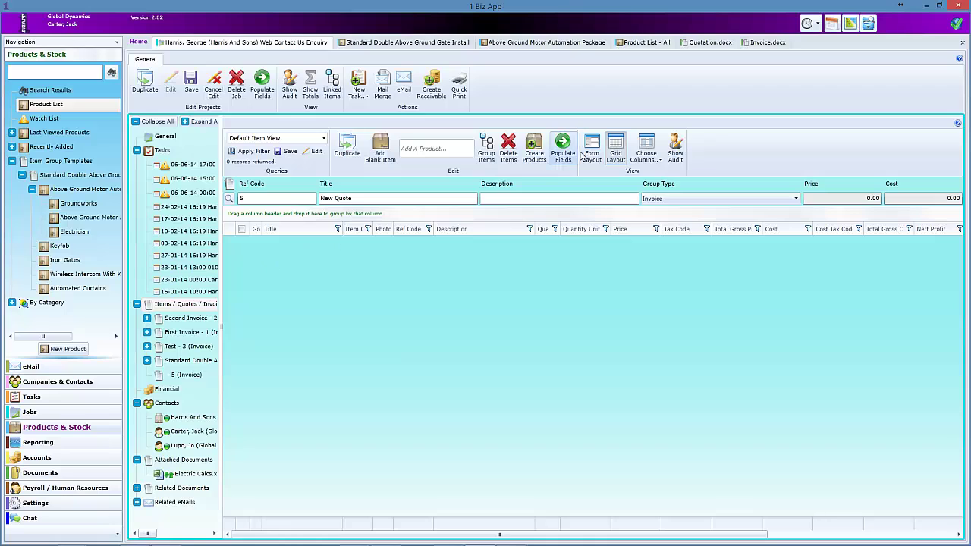
pyautogui.click(591, 151)
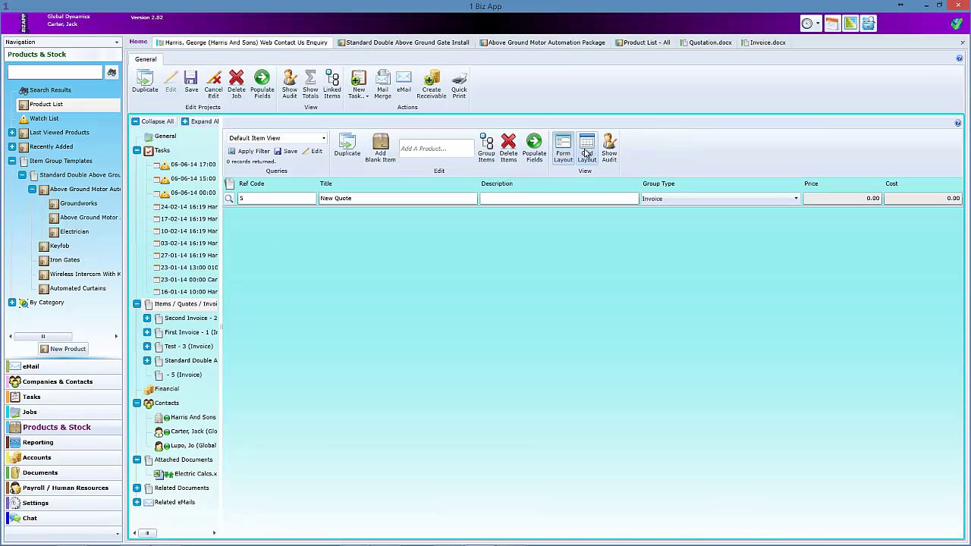
pyautogui.click(415, 150)
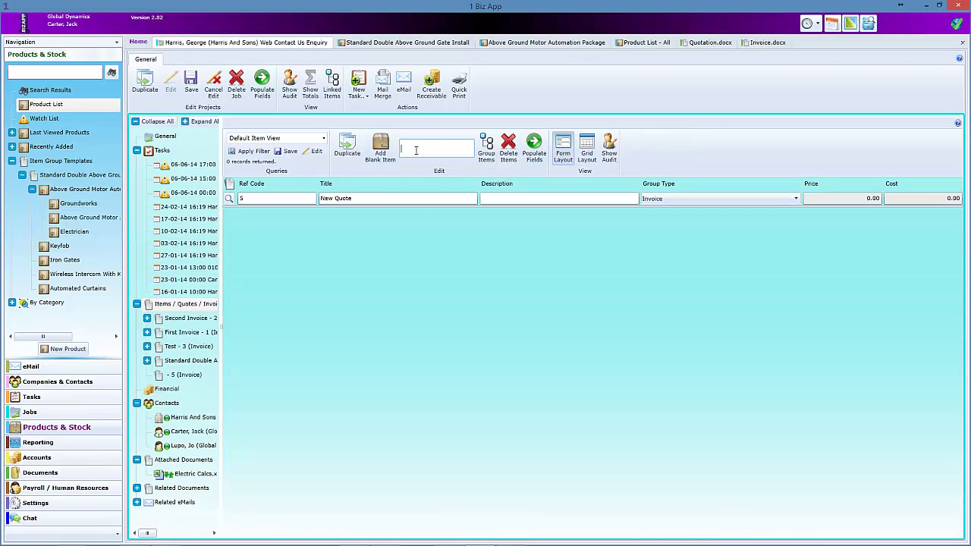
pyautogui.write('t')
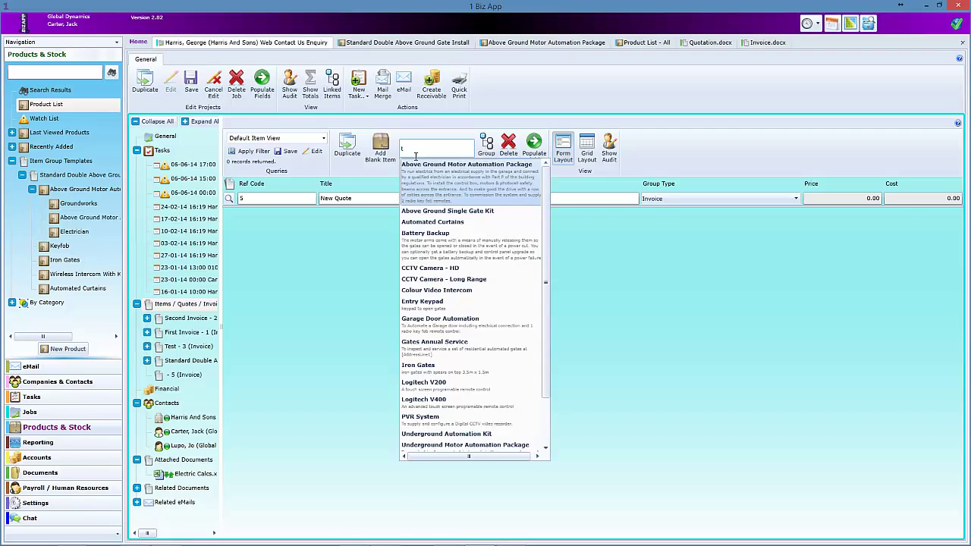
pyautogui.click(425, 181)
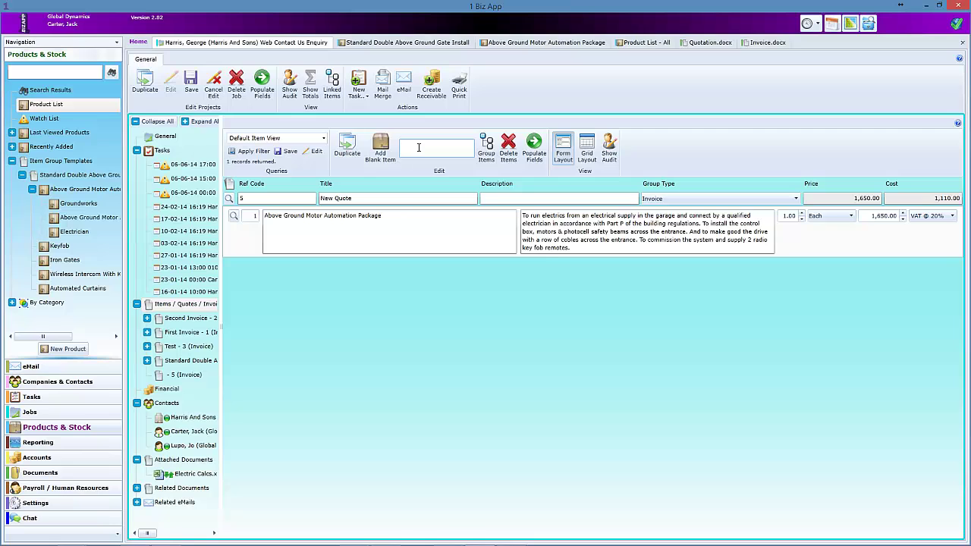
# Add the CCTV Camera - HD and Entry Keypad products to New Quote, with a keypad quantity of 2.
pyautogui.write('d')
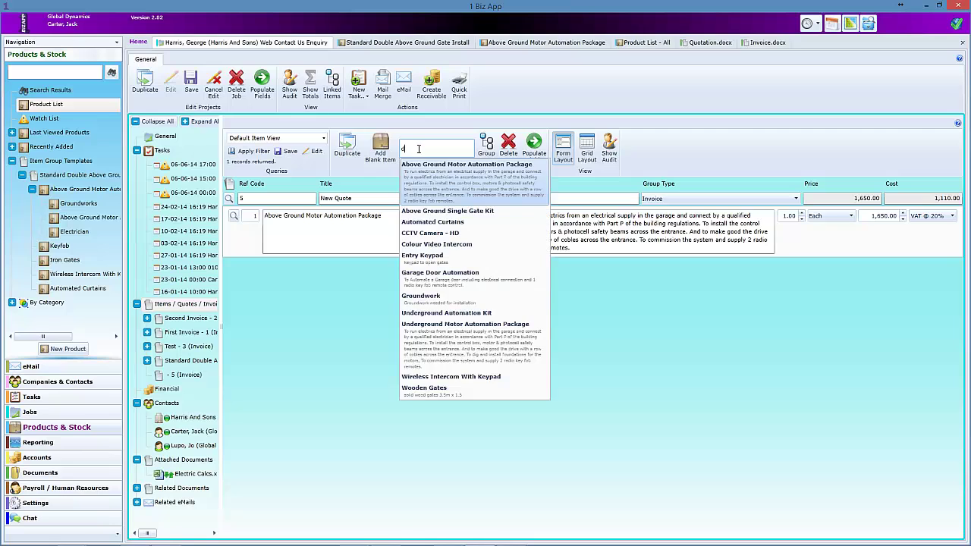
pyautogui.click(427, 234)
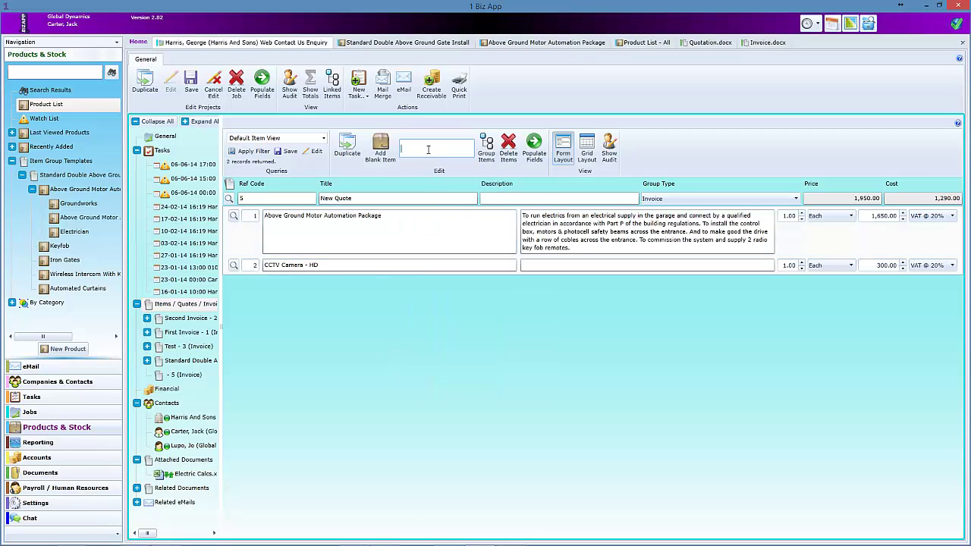
pyautogui.write('k')
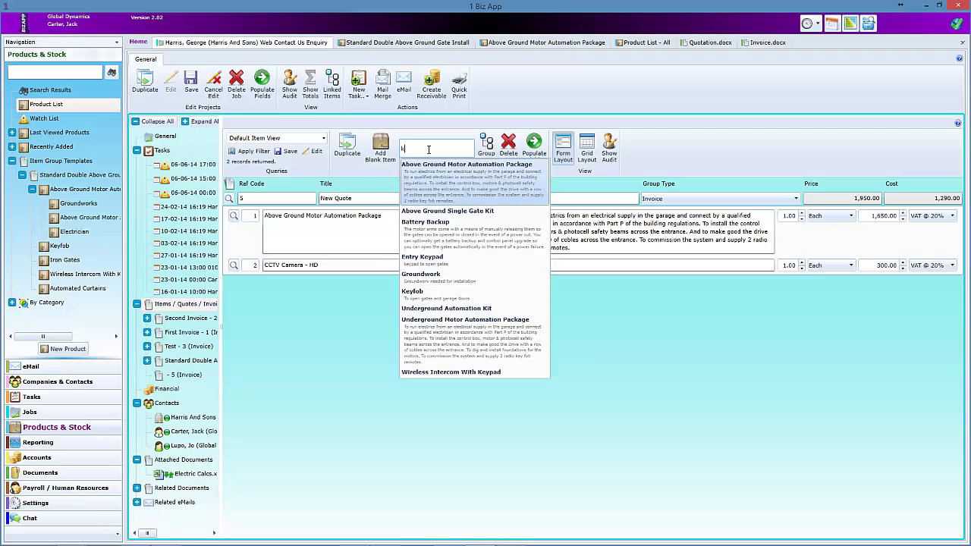
pyautogui.click(434, 261)
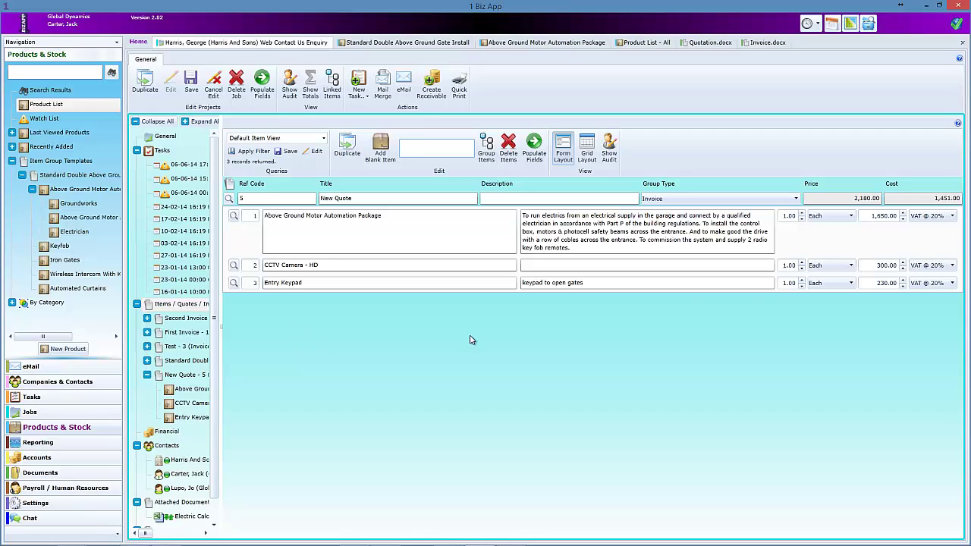
pyautogui.click(802, 280)
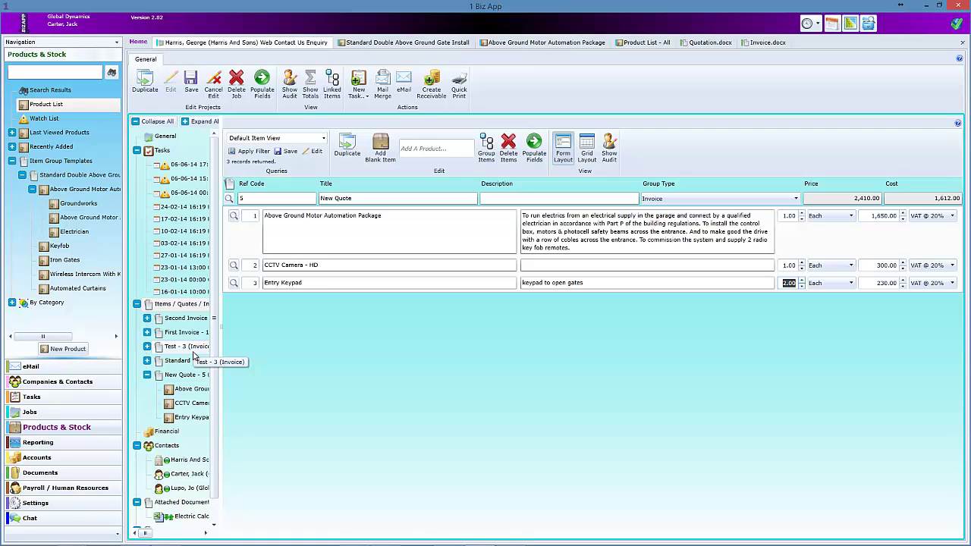
# Add a blank item to New Quote titled Sundry Items, with the description Additional hardware and a price of 350.
pyautogui.click(380, 148)
pyautogui.click(282, 301)
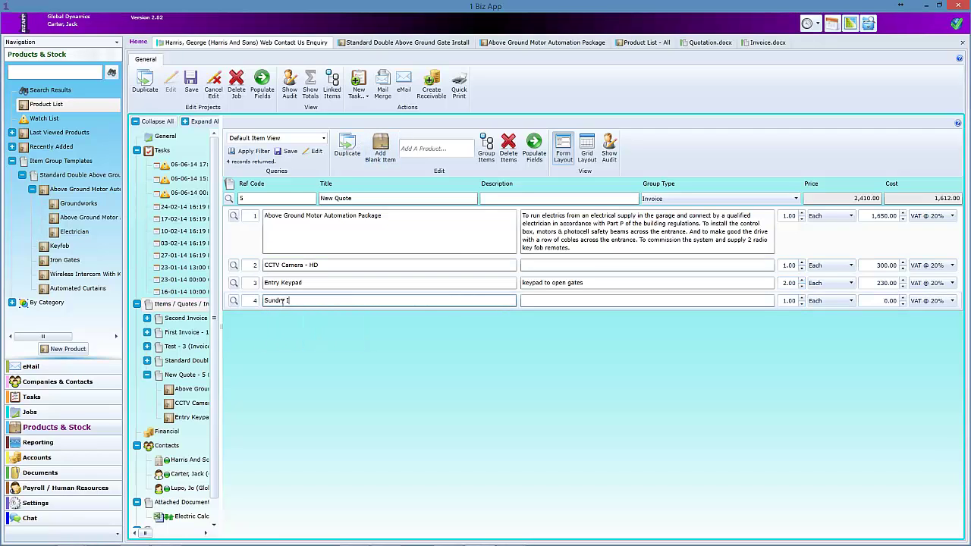
pyautogui.click(543, 300)
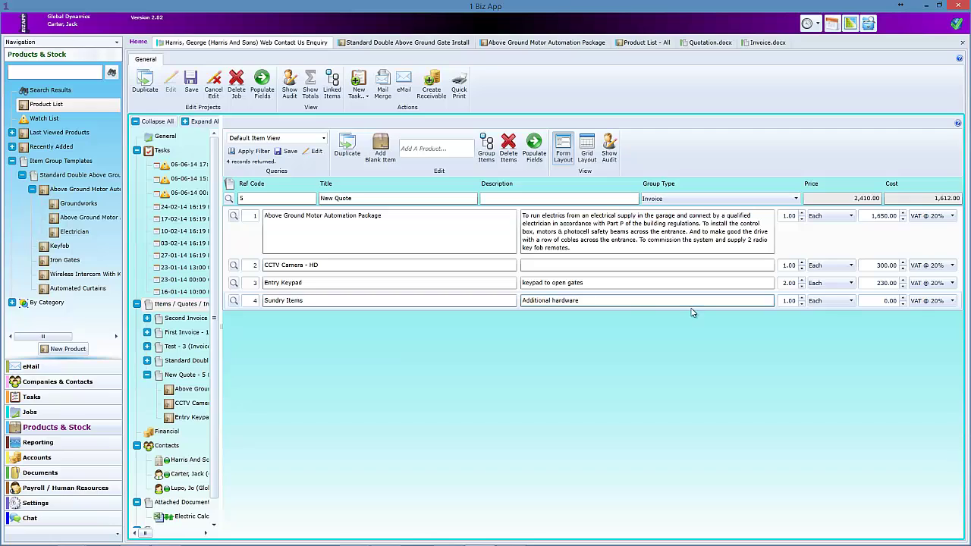
pyautogui.click(889, 301)
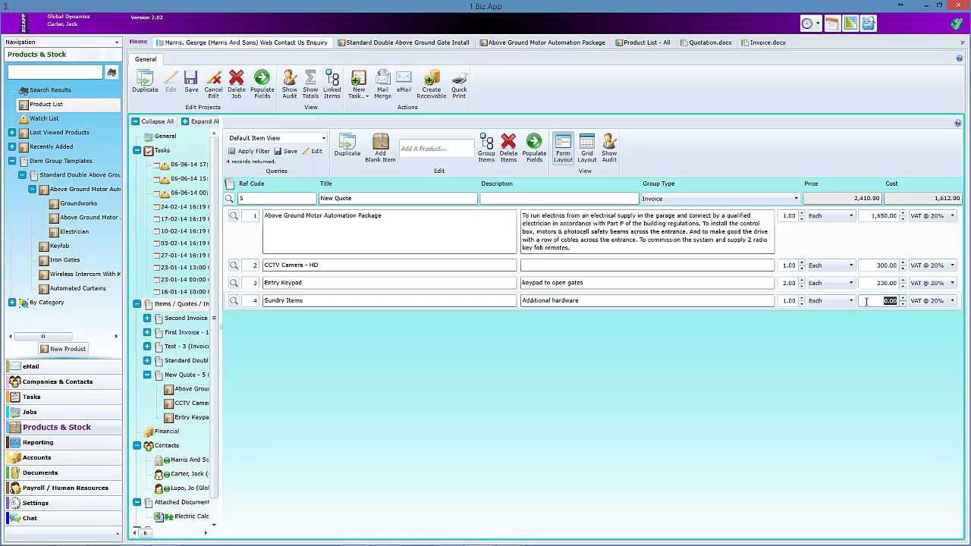
pyautogui.write('350')
pyautogui.click(855, 331)
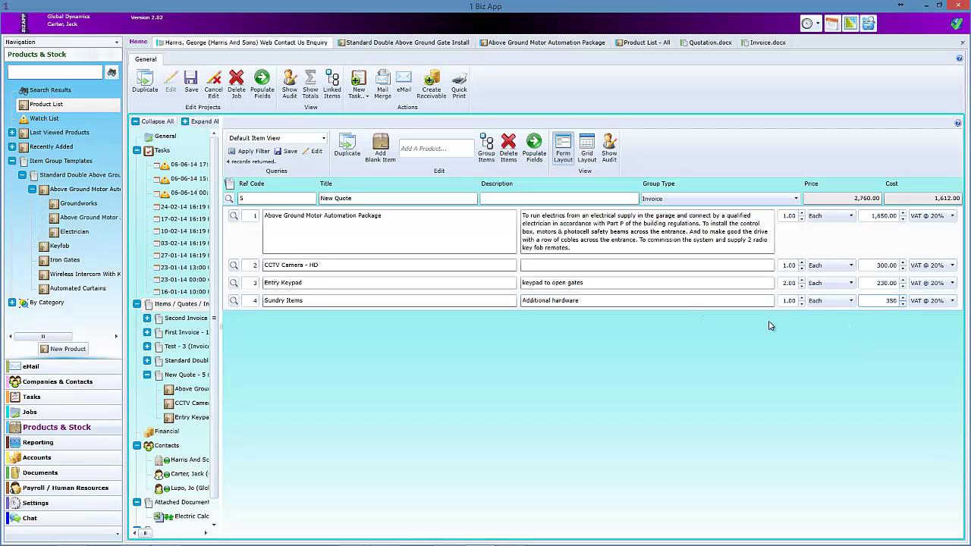
pyautogui.click(183, 377)
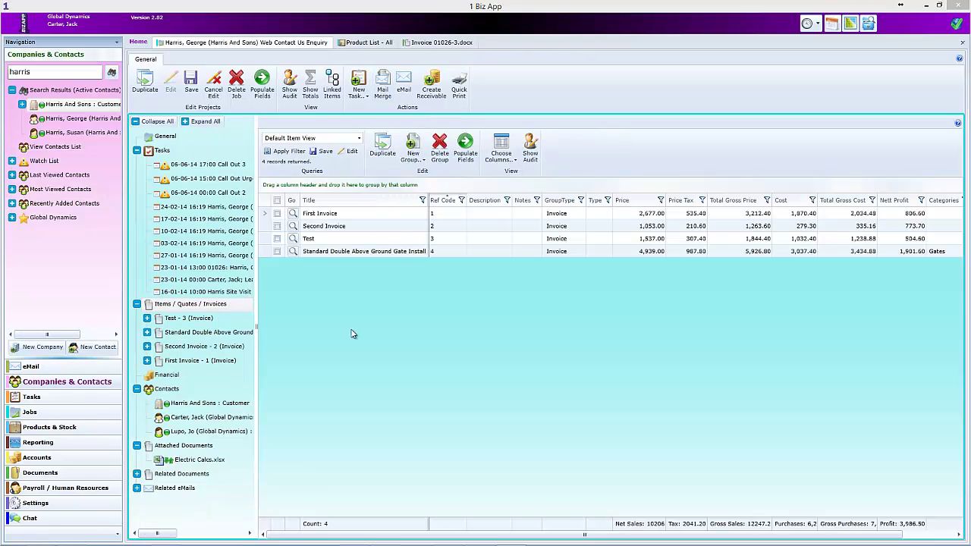
# Add a blank item group to the job's Items / Quotes / Invoices and title it New Gate Install.
pyautogui.click(414, 149)
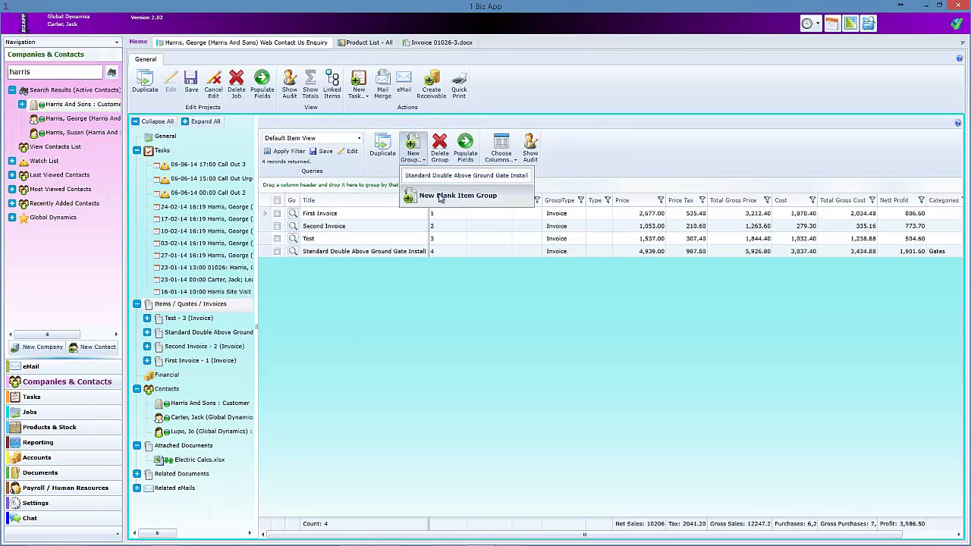
pyautogui.click(439, 197)
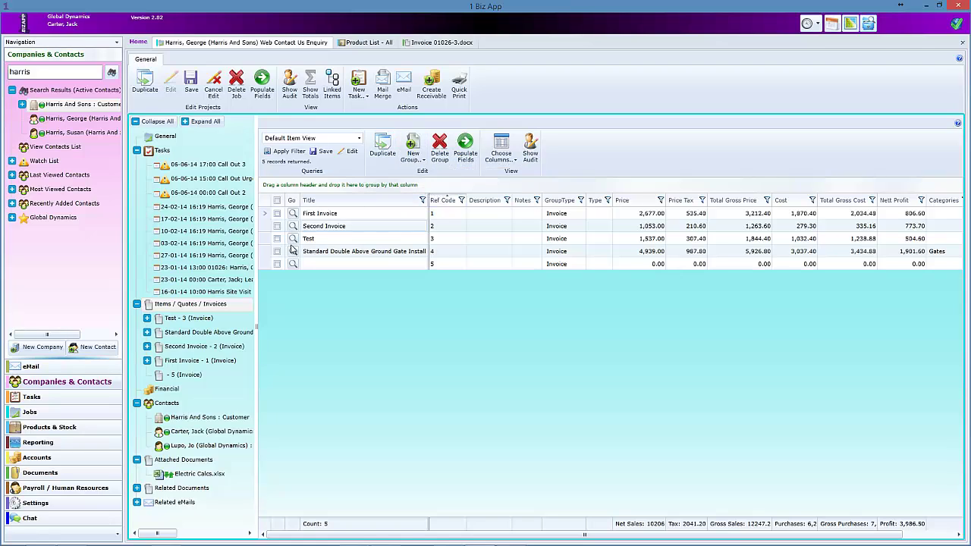
pyautogui.click(316, 266)
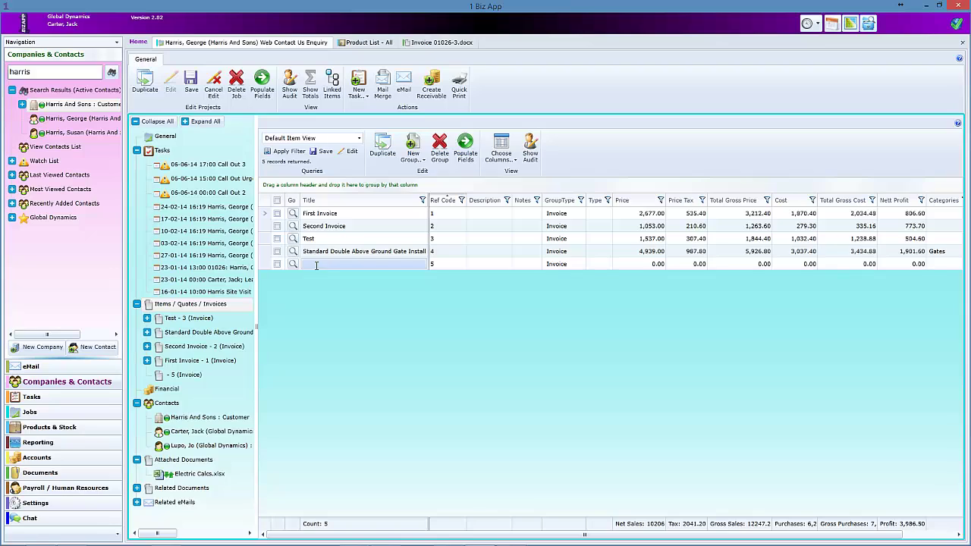
pyautogui.click(316, 266)
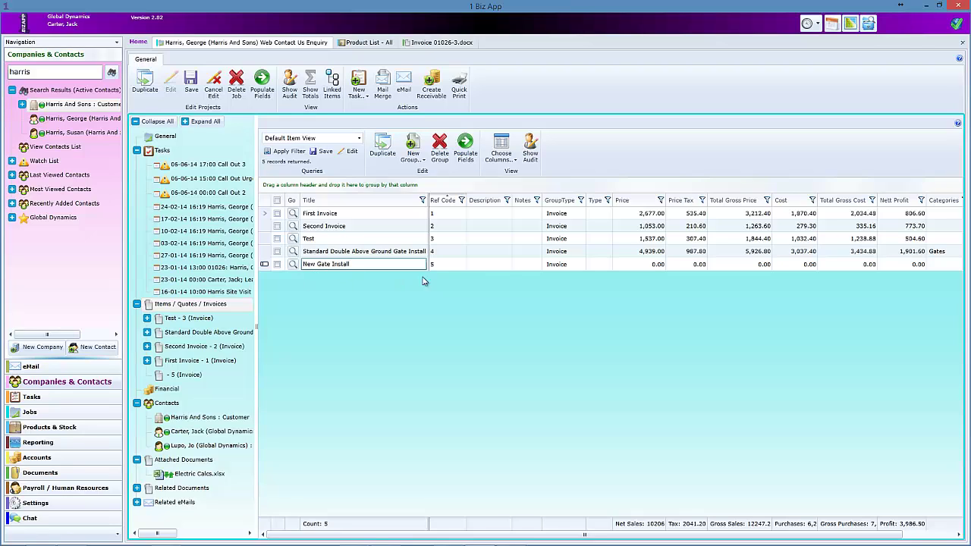
pyautogui.click(477, 263)
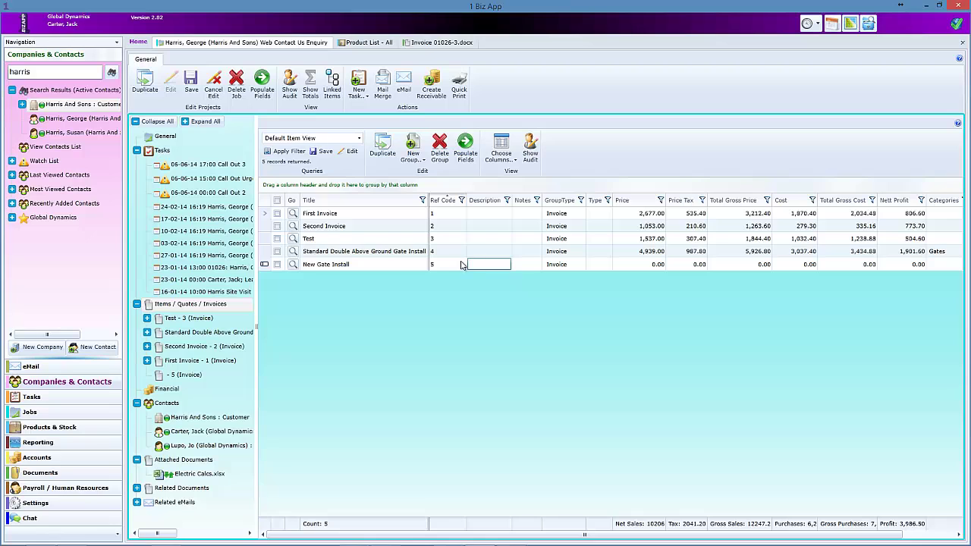
# Open the New Gate Install group and copy its title into its description.
pyautogui.click(293, 264)
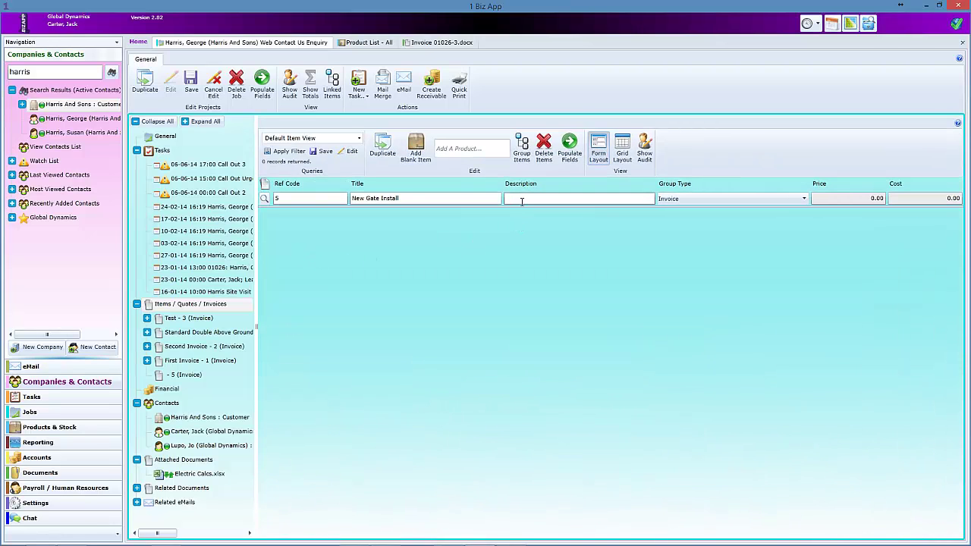
pyautogui.moveTo(408, 202); pyautogui.dragTo(350, 207)
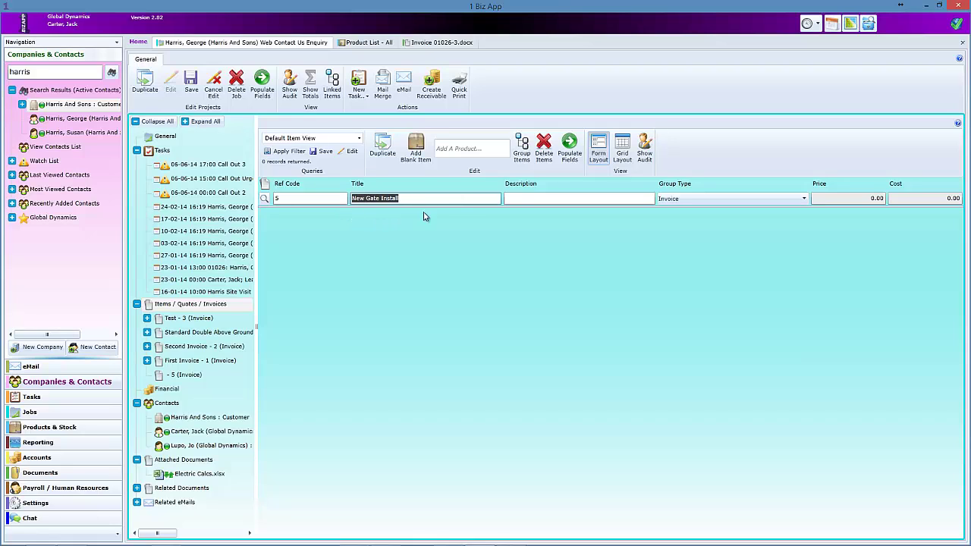
pyautogui.hotkey('ctrl', 'c')
pyautogui.click(531, 199)
pyautogui.hotkey('ctrl', 'v')
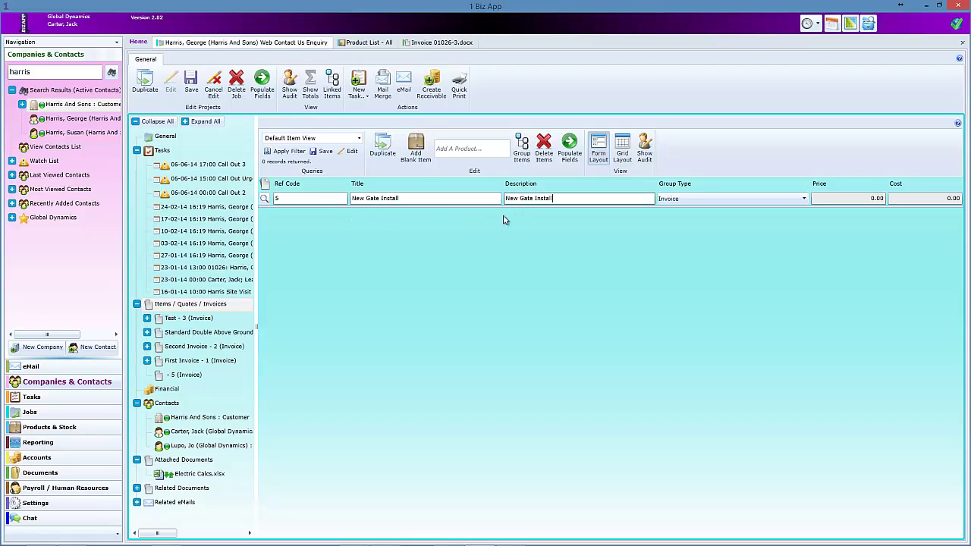
# Add the Keyfob product to the New Gate Install group and set its quantity to 3.
pyautogui.click(467, 147)
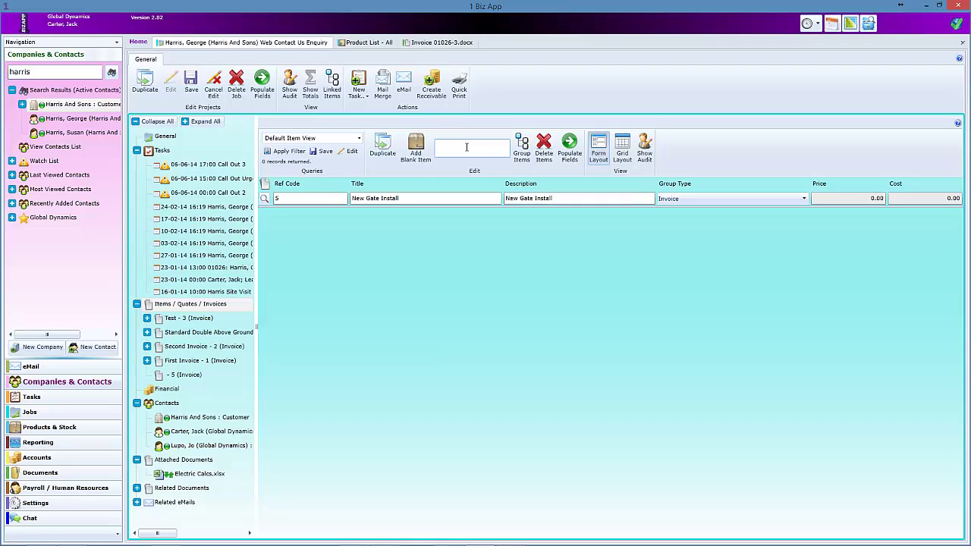
pyautogui.write('key')
pyautogui.click(461, 185)
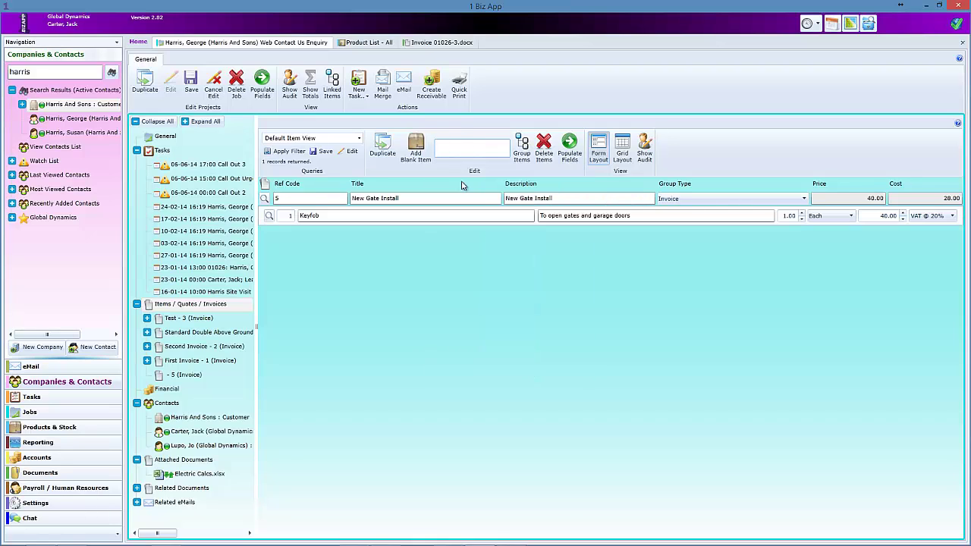
pyautogui.click(802, 213)
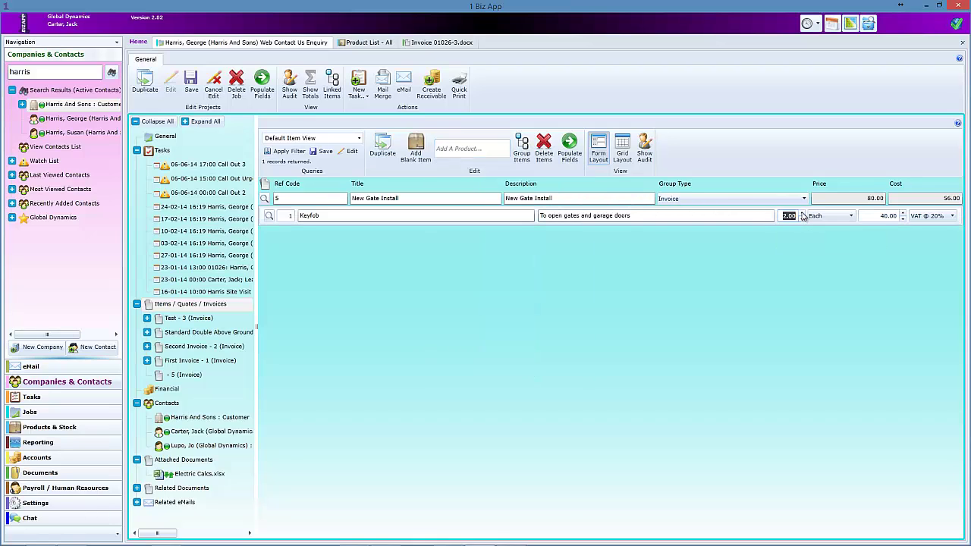
pyautogui.click(802, 214)
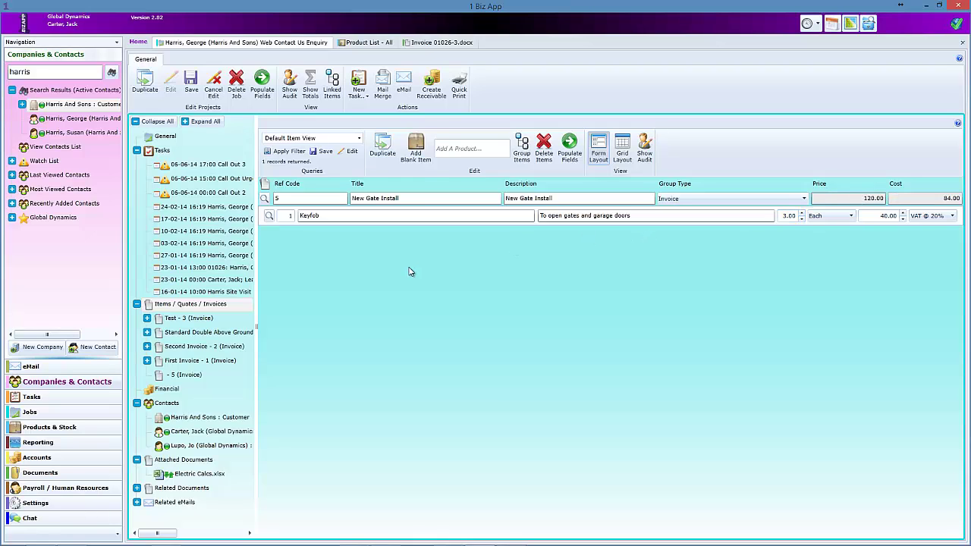
# Add the Colour Video Intercom and Wireless Intercom With Keypad products to the New Gate Install group.
pyautogui.click(449, 146)
pyautogui.write('colo')
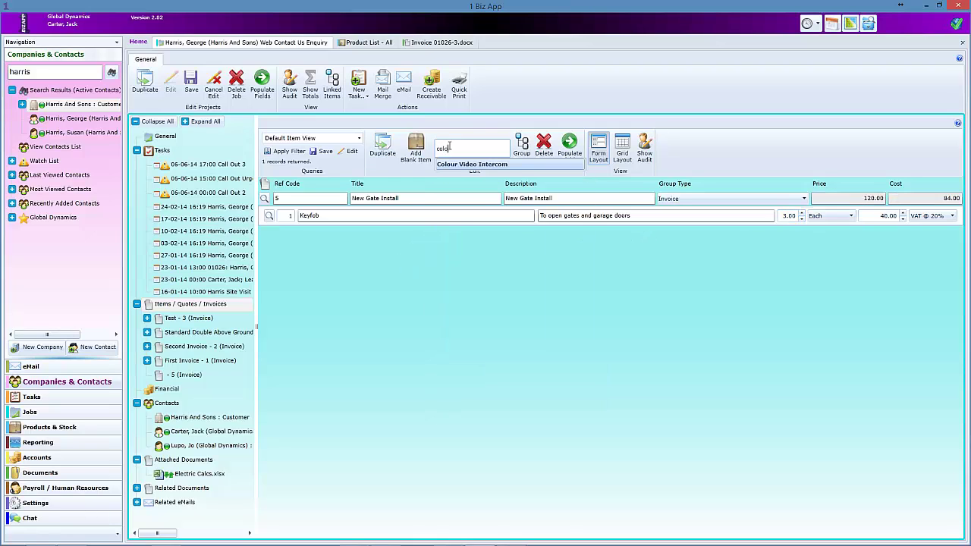
pyautogui.click(457, 166)
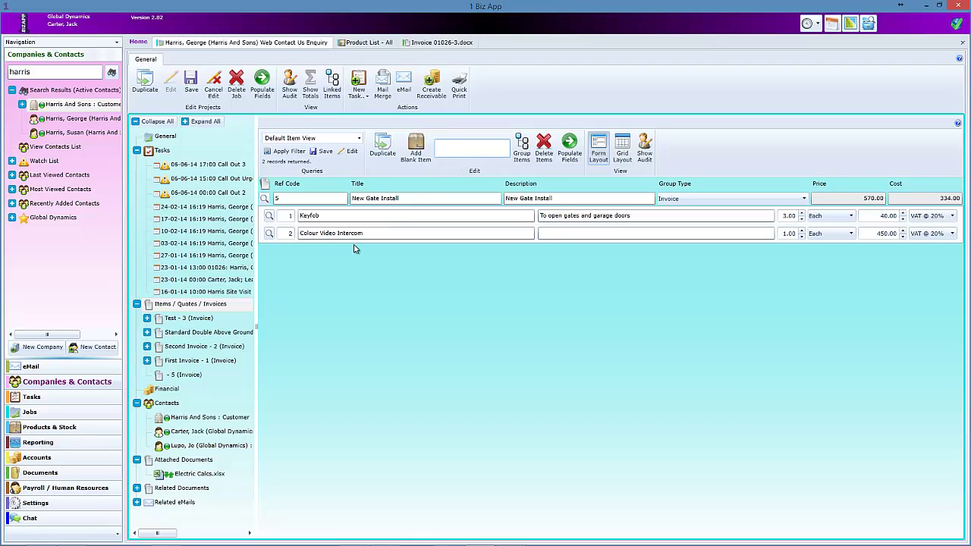
pyautogui.write('w')
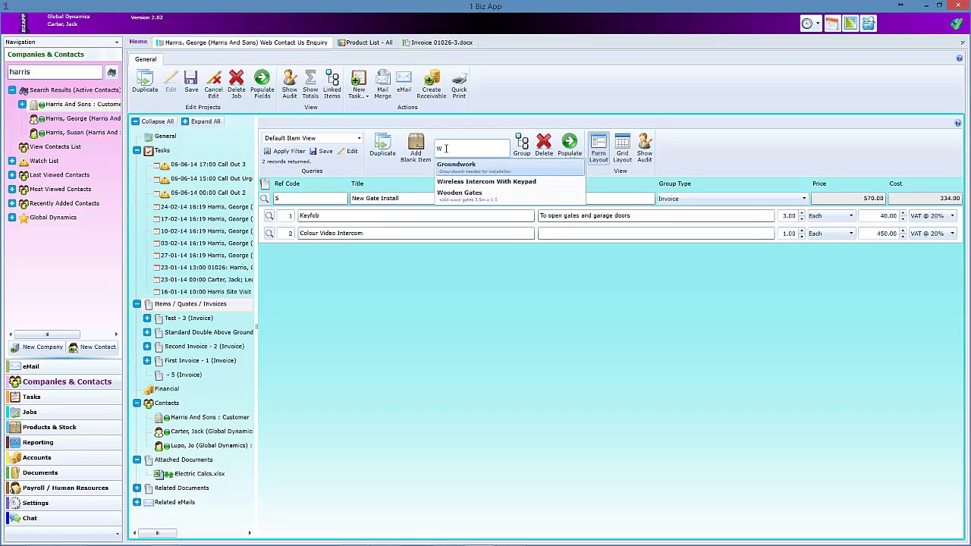
pyautogui.click(458, 183)
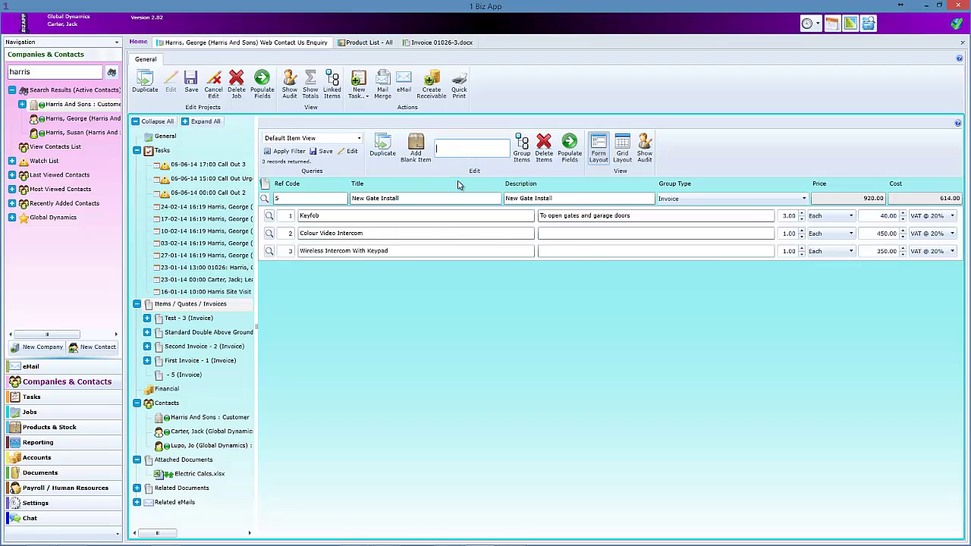
# Add the Iron Gates and Battery Backup products to the New Gate Install group.
pyautogui.write('i')
pyautogui.click(460, 172)
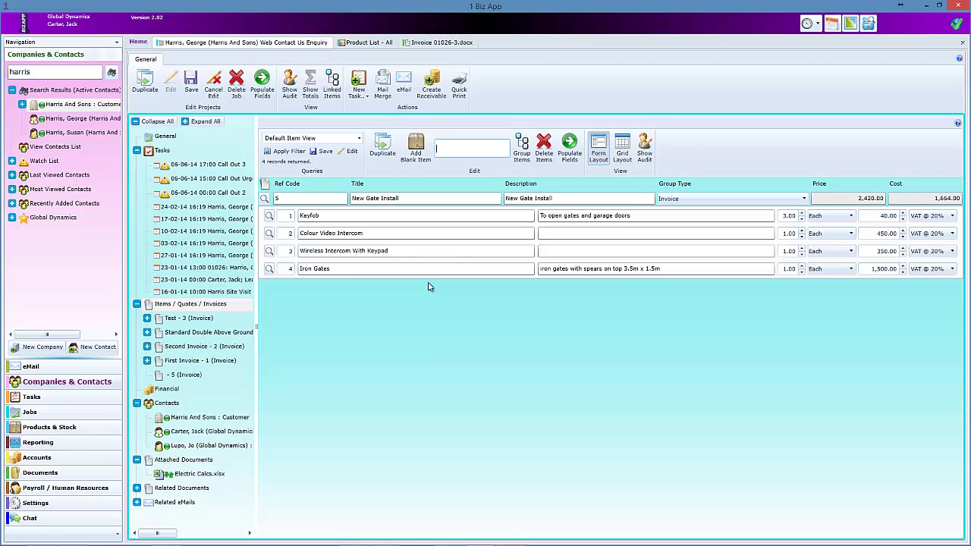
pyautogui.write('batt')
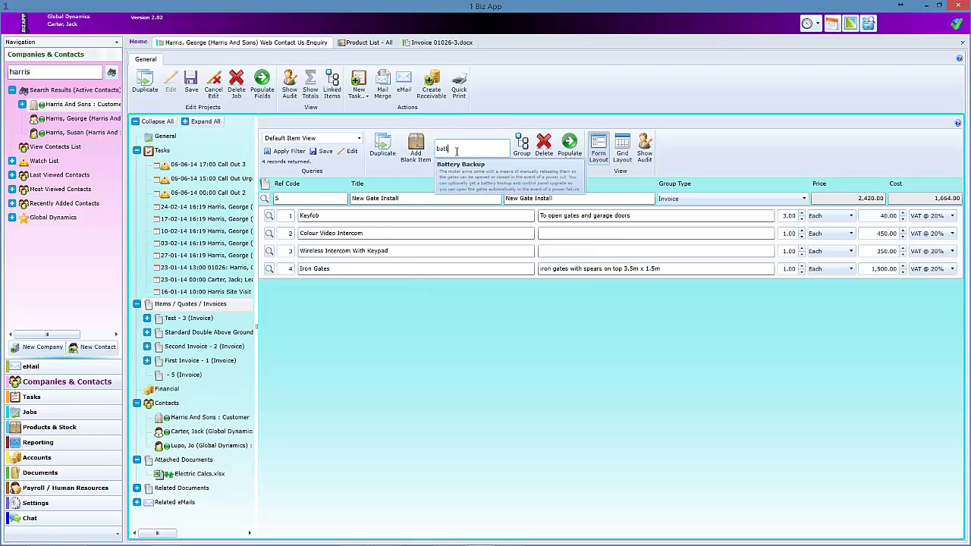
pyautogui.write('er')
pyautogui.click(464, 169)
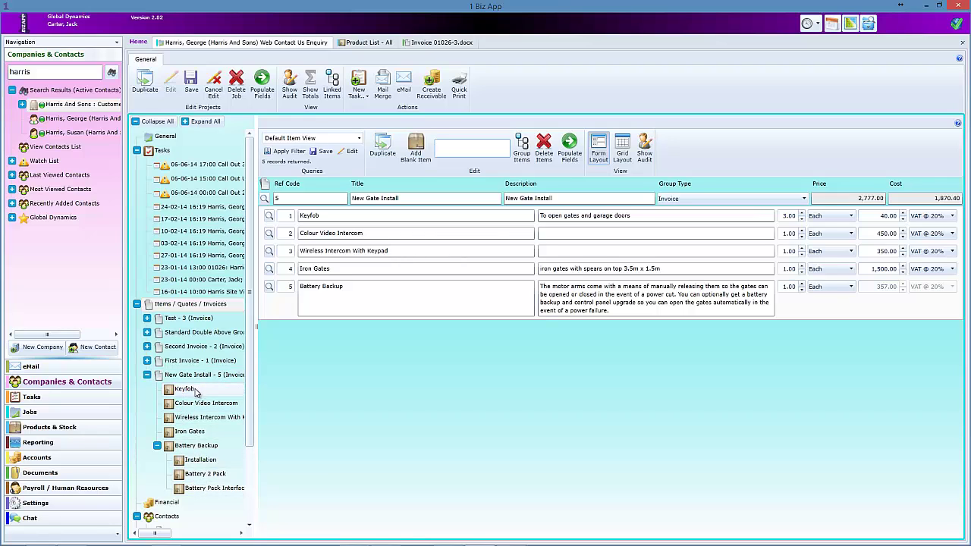
# Examine the sub-items that make up the Battery Backup product and return to the New Gate Install group.
pyautogui.click(157, 446)
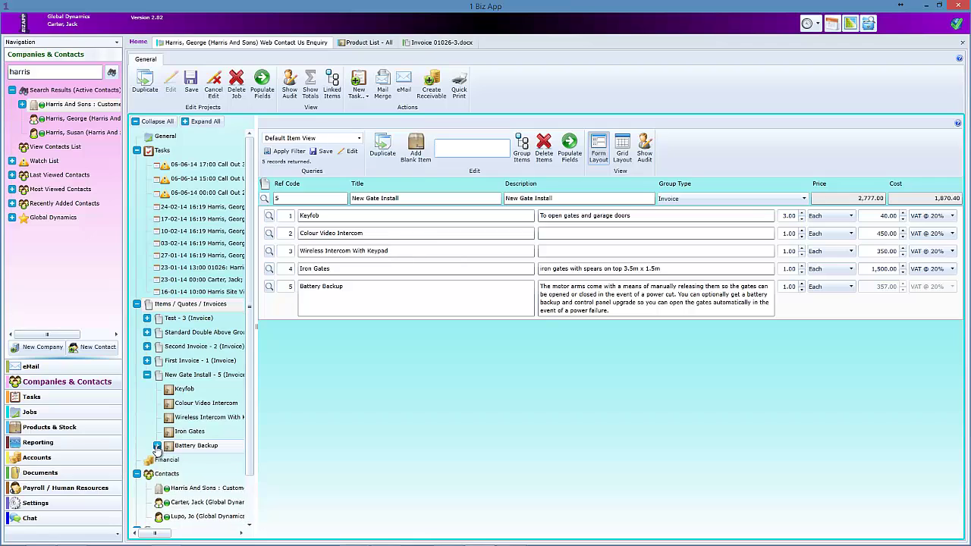
pyautogui.click(157, 446)
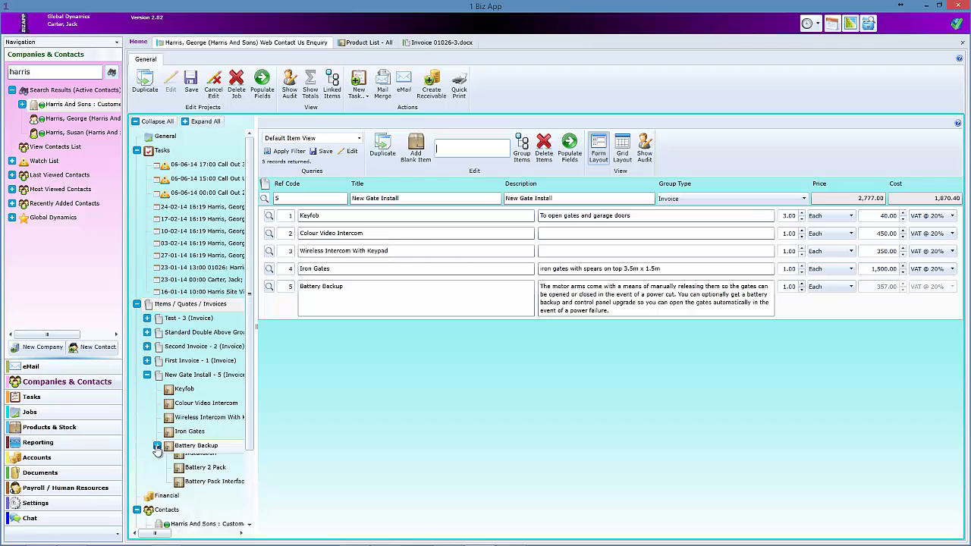
pyautogui.click(269, 287)
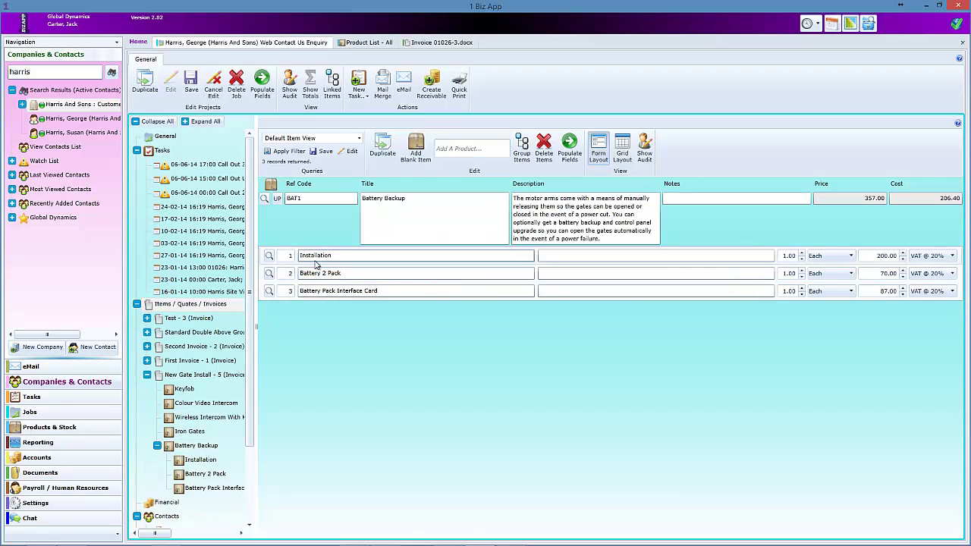
pyautogui.click(277, 200)
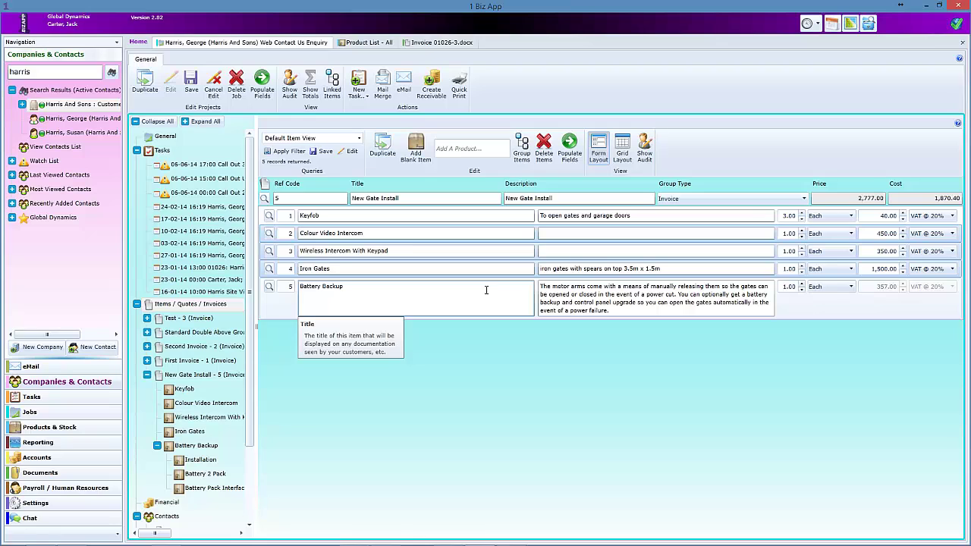
# Group Colour Video Intercom, Wireless Intercom With Keypad and Iron Gates into one new item within New Gate Install.
pyautogui.click(525, 152)
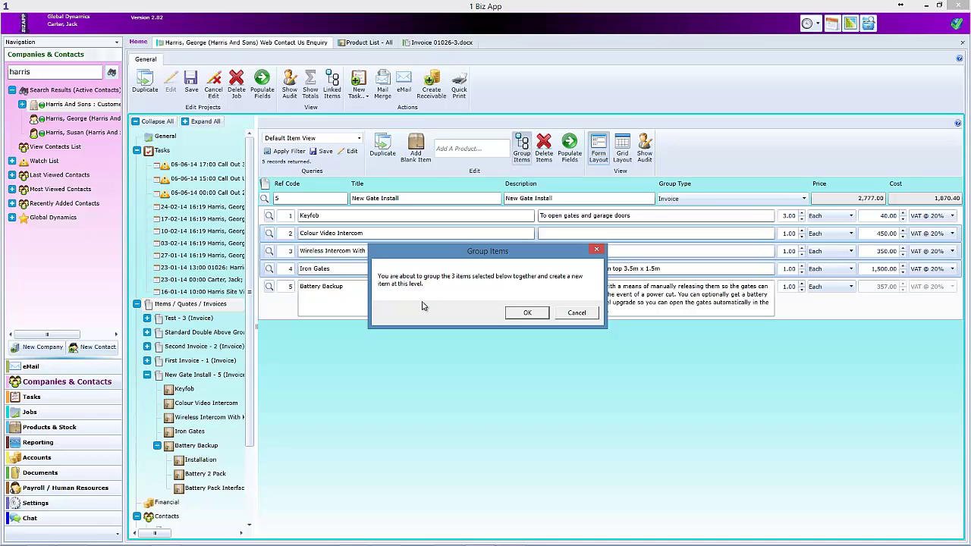
pyautogui.click(529, 314)
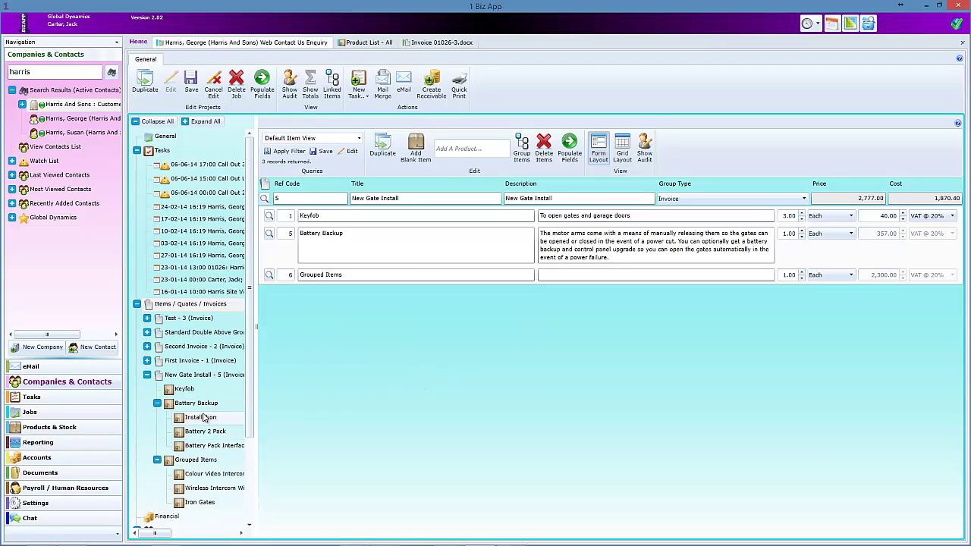
pyautogui.moveTo(205, 431); pyautogui.dragTo(203, 452)
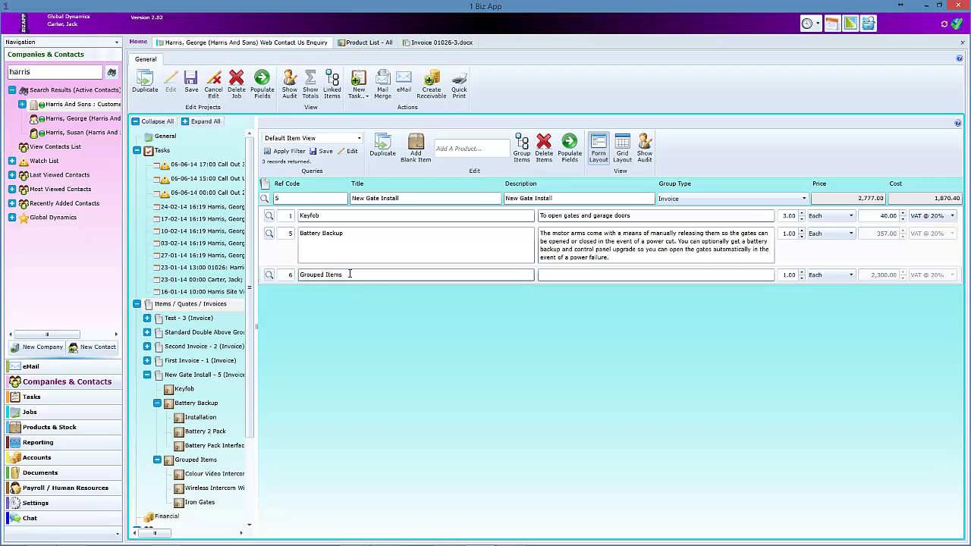
# Retitle the Grouped Items entry Intercom and move Iron Gates out of it to the New Gate Install level.
pyautogui.moveTo(350, 274); pyautogui.dragTo(301, 275)
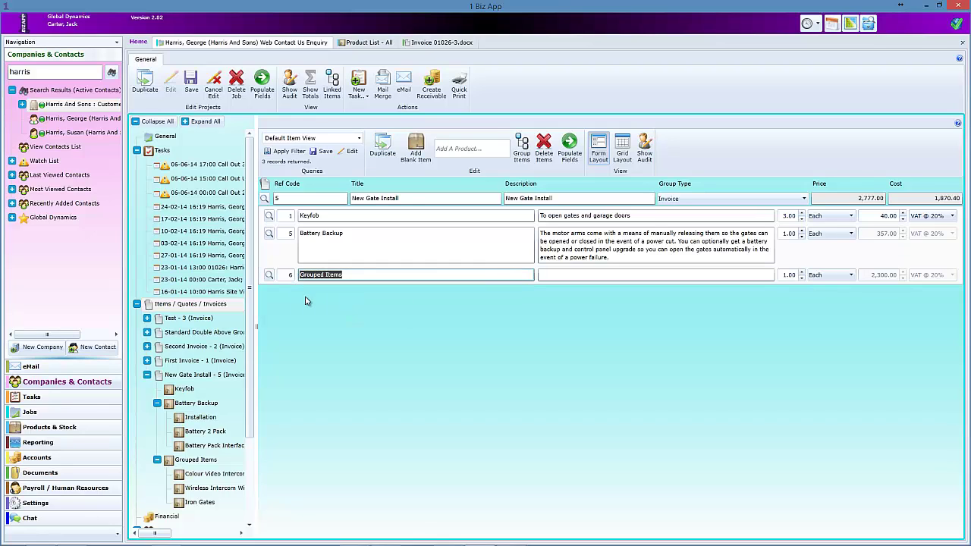
pyautogui.write('Ir')
pyautogui.press('Return')
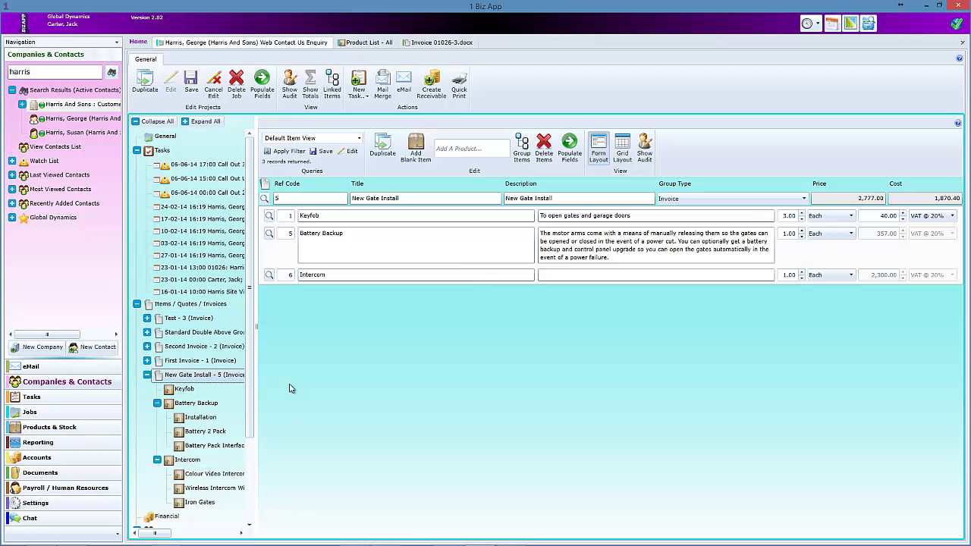
pyautogui.moveTo(199, 503); pyautogui.dragTo(383, 391)
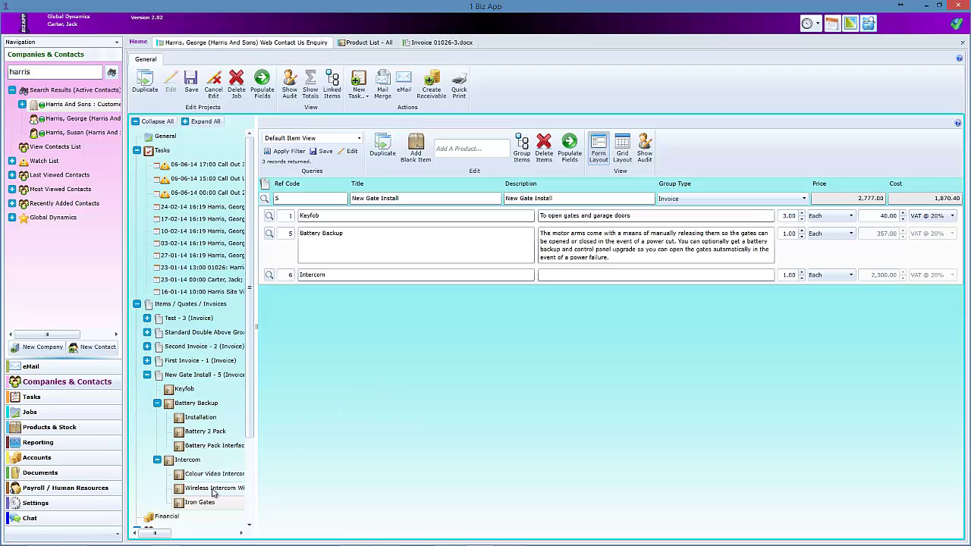
pyautogui.moveTo(199, 505); pyautogui.dragTo(347, 273)
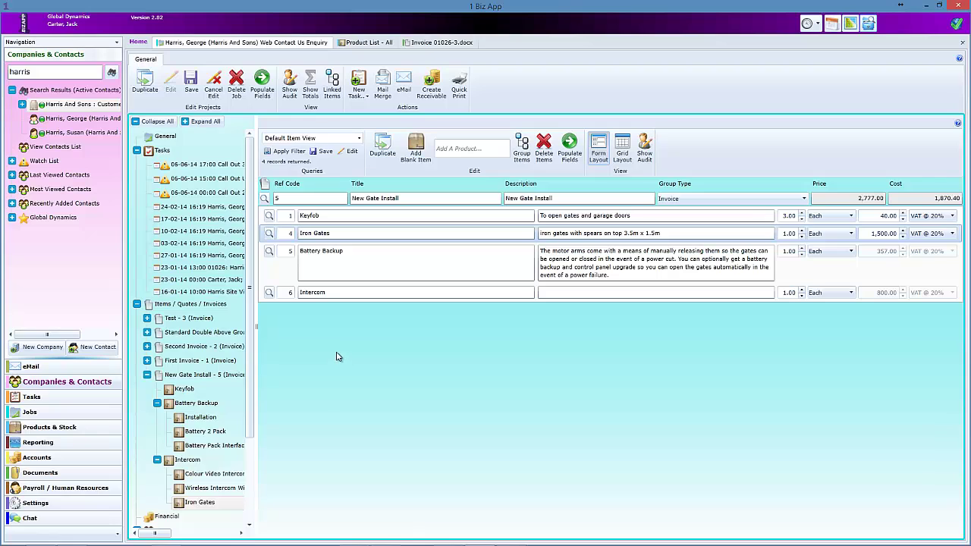
# Review the Intercom item's contents, return to the New Gate Install group and set Intercom's description to The intercom system.
pyautogui.click(270, 293)
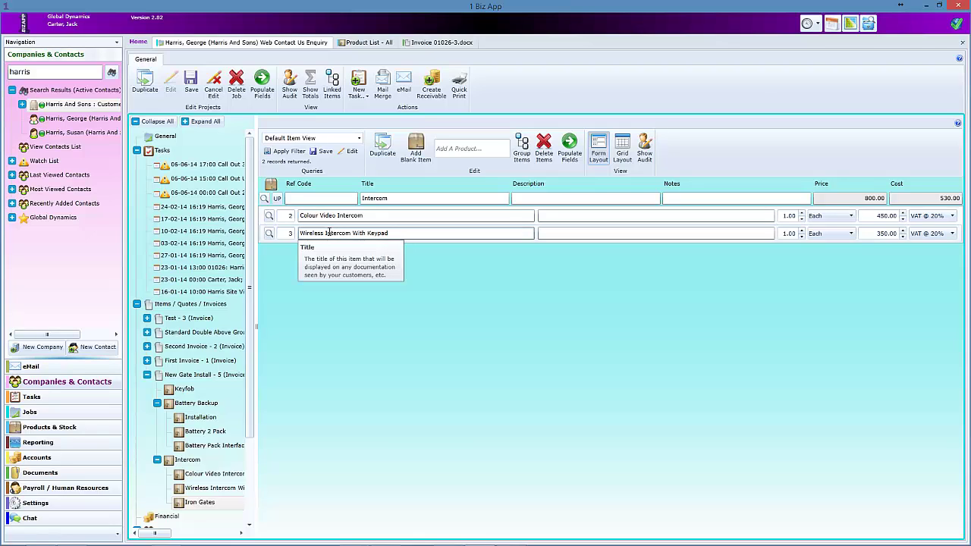
pyautogui.click(277, 198)
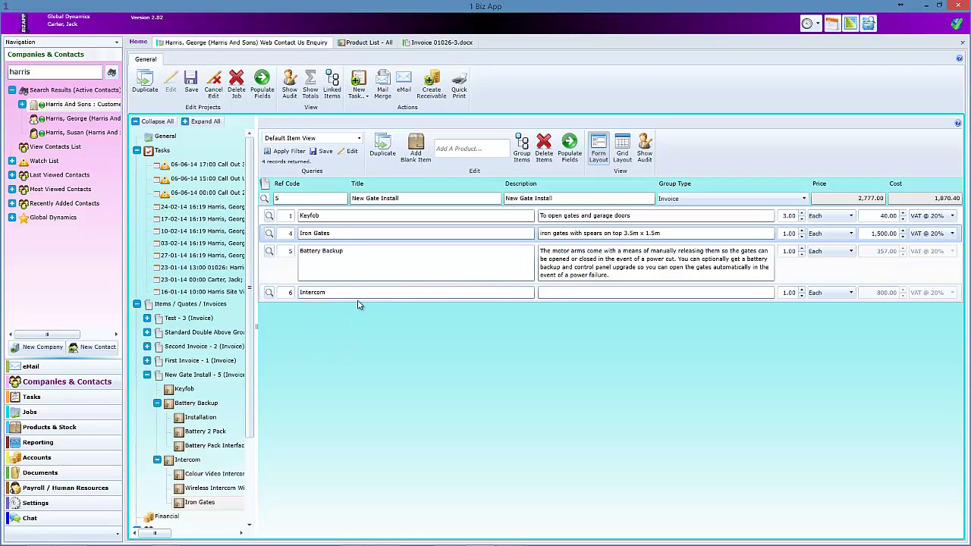
pyautogui.click(549, 291)
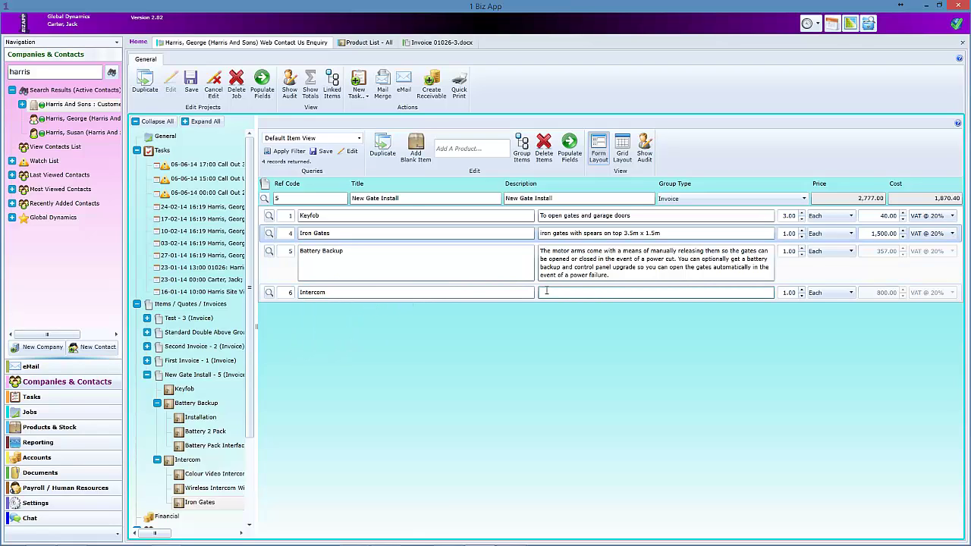
pyautogui.write('The intercom system')
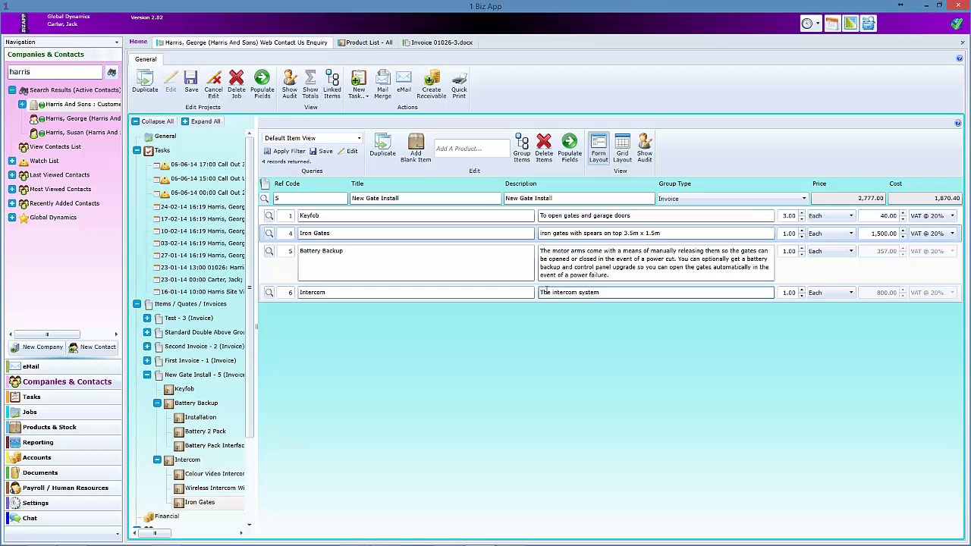
# Set the Iron Gates price to 1,300 and the Keyfob price to 30 in the New Gate Install group.
pyautogui.click(876, 236)
pyautogui.click(878, 234)
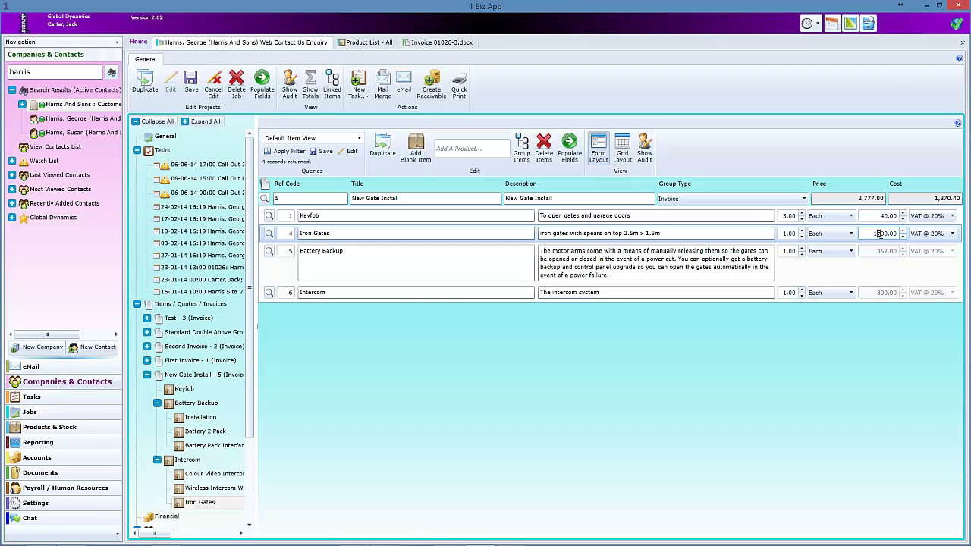
pyautogui.click(880, 271)
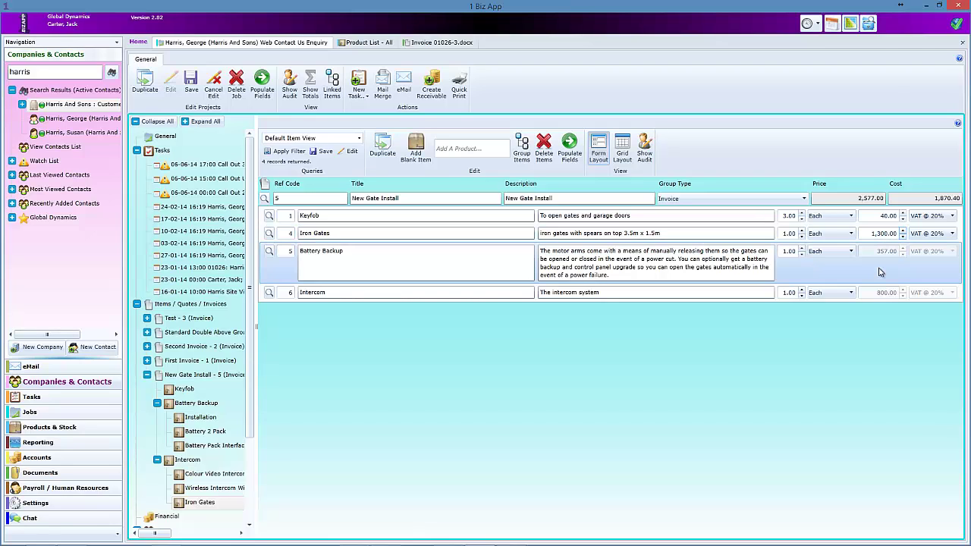
pyautogui.click(882, 216)
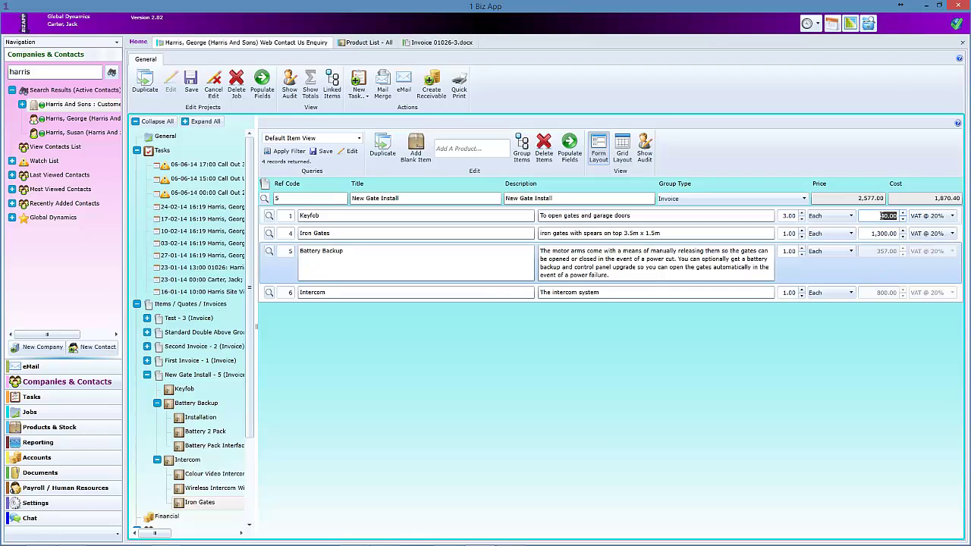
pyautogui.click(883, 215)
pyautogui.press('BackSpace')
pyautogui.write('3')
pyautogui.click(873, 233)
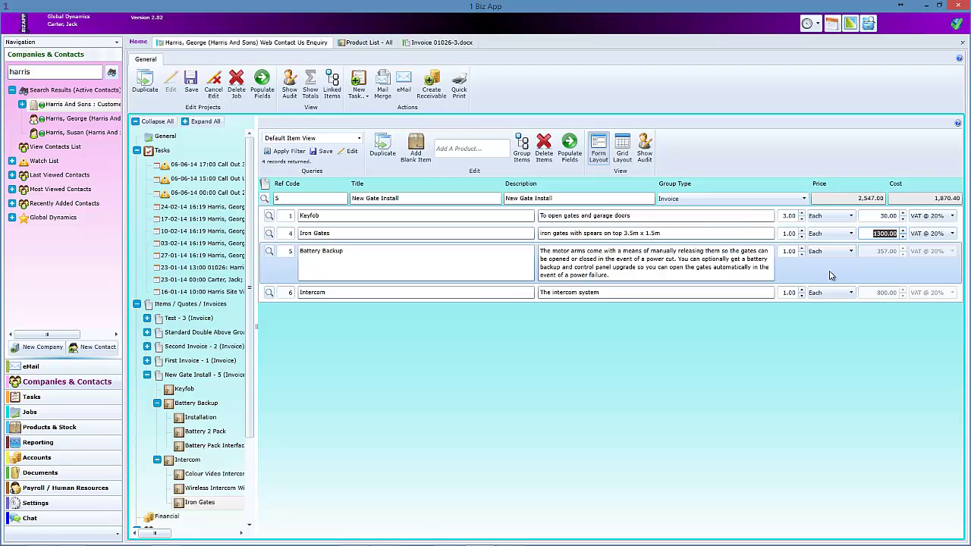
# Within Battery Backup, set the Installation price to 150 and the Battery Pack Interface Card price to 70, and return to New Gate Install.
pyautogui.click(270, 252)
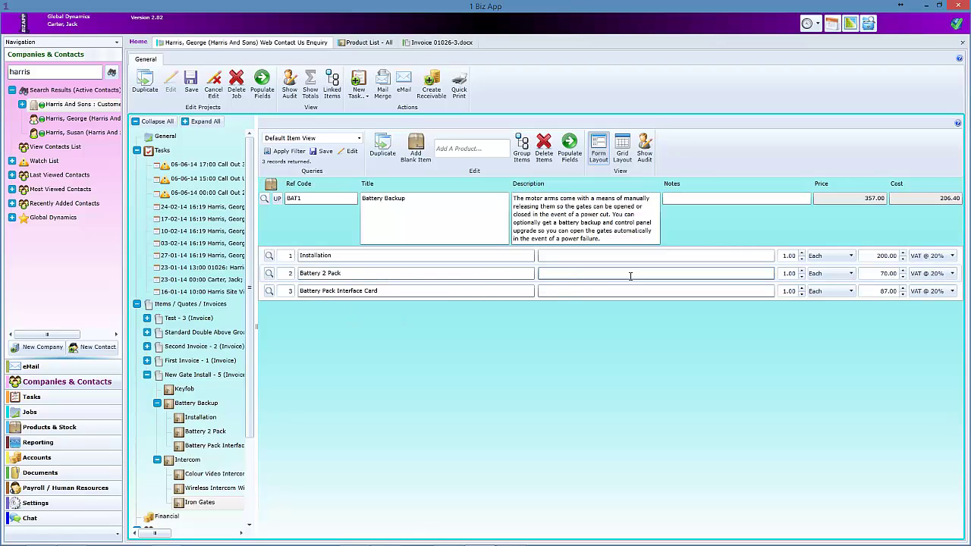
pyautogui.click(880, 255)
pyautogui.click(878, 256)
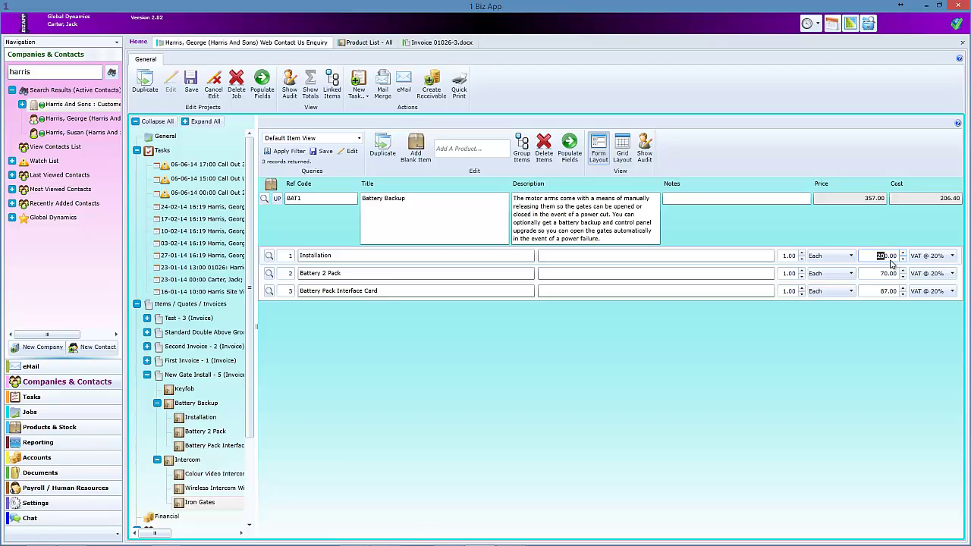
pyautogui.write('5')
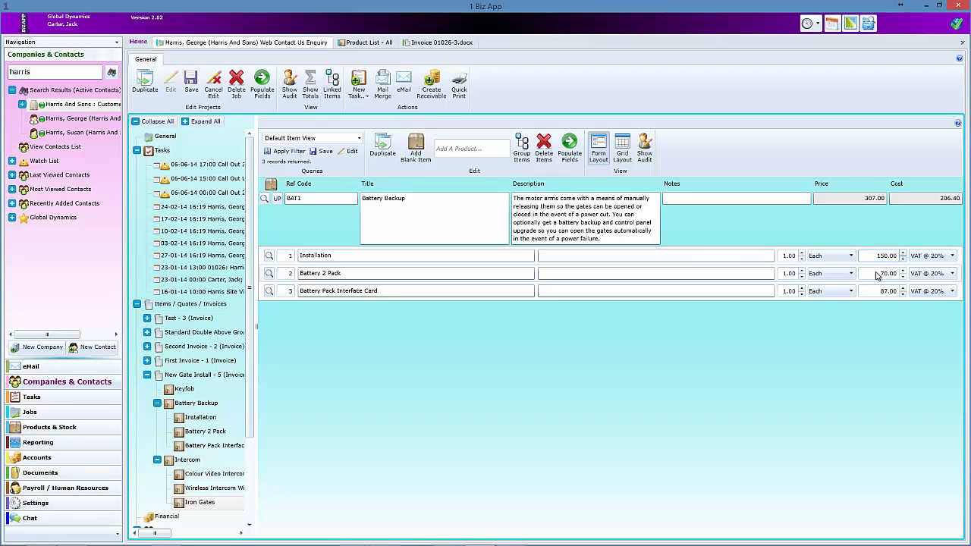
pyautogui.click(880, 273)
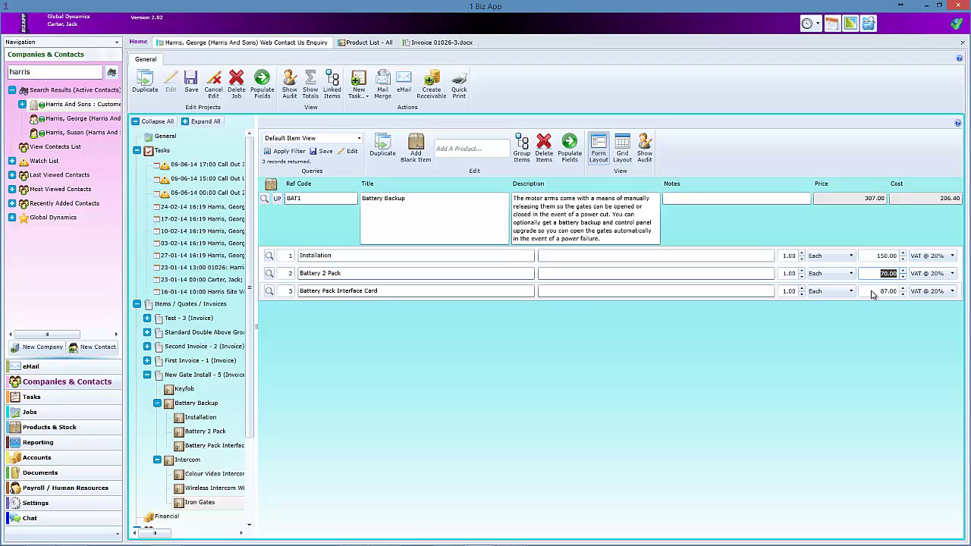
pyautogui.click(871, 291)
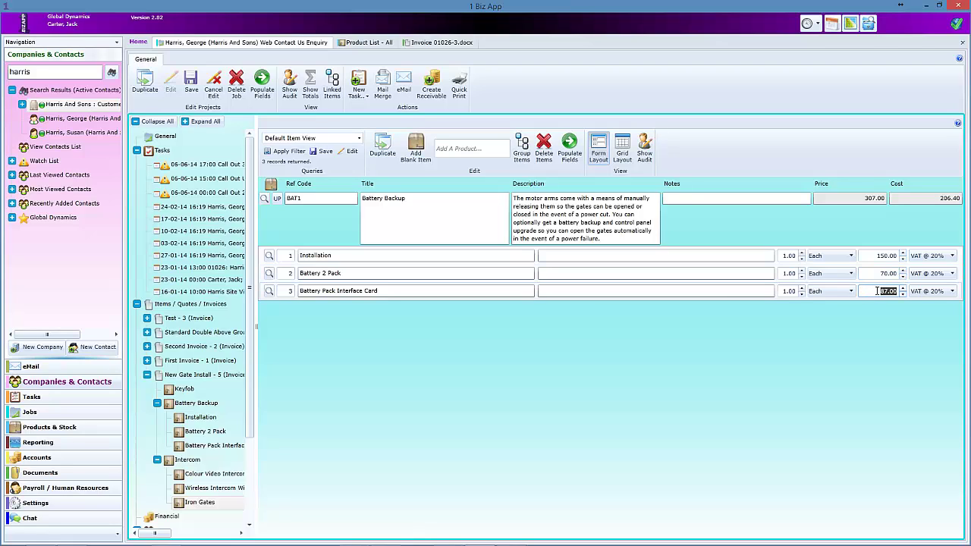
pyautogui.click(880, 291)
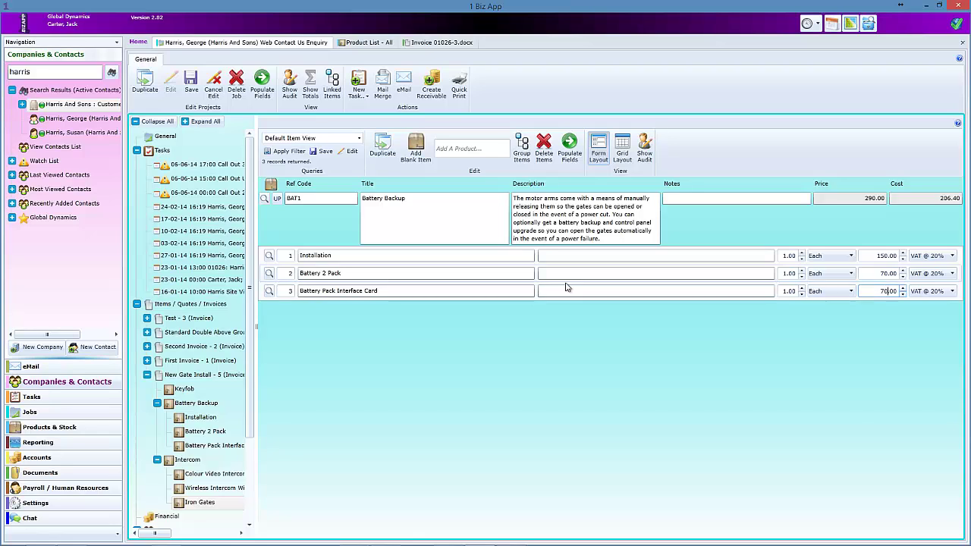
pyautogui.click(277, 199)
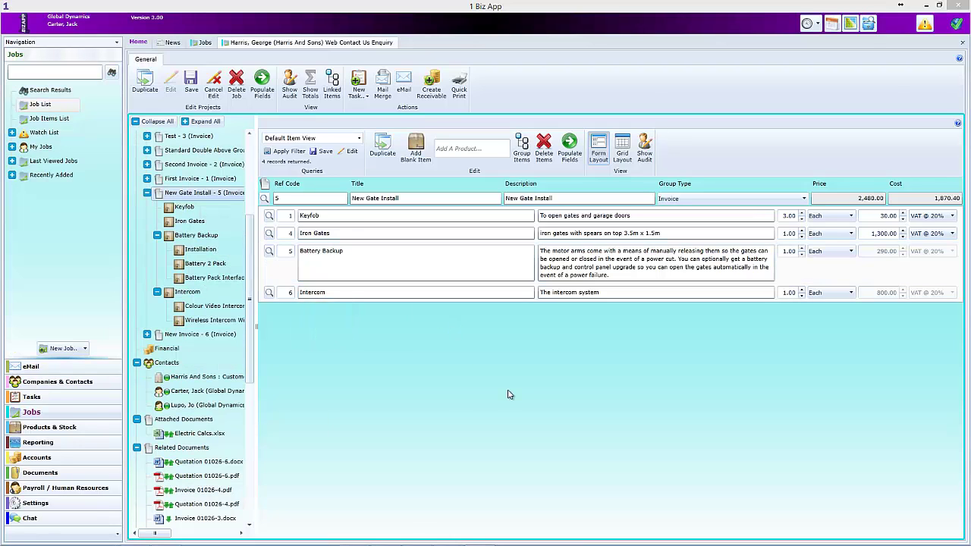
# View the job's financial records and return to the New Gate Install group.
pyautogui.click(168, 350)
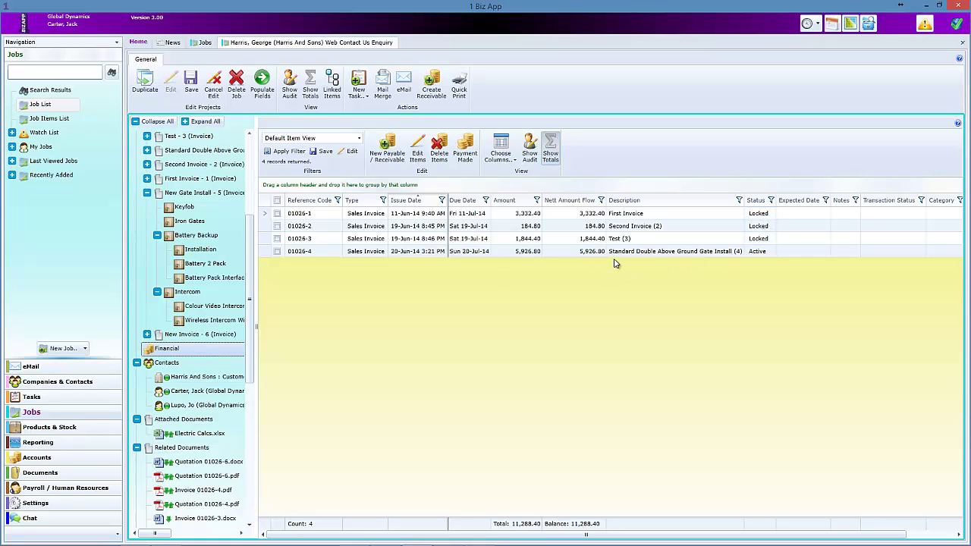
pyautogui.click(200, 195)
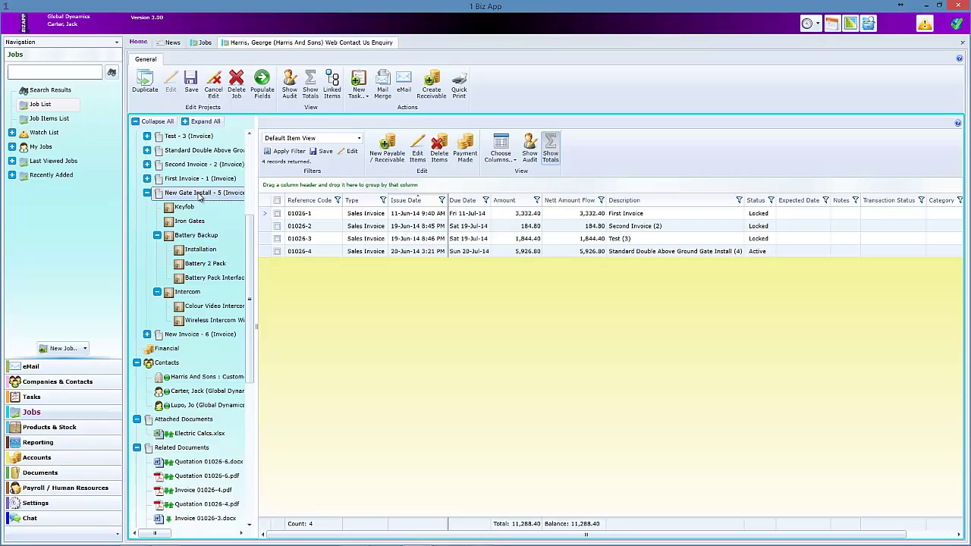
# Create an on-screen document from the Invoice template, addressed to the customer Harris And Sons, for the New Gate Install item group.
pyautogui.click(383, 88)
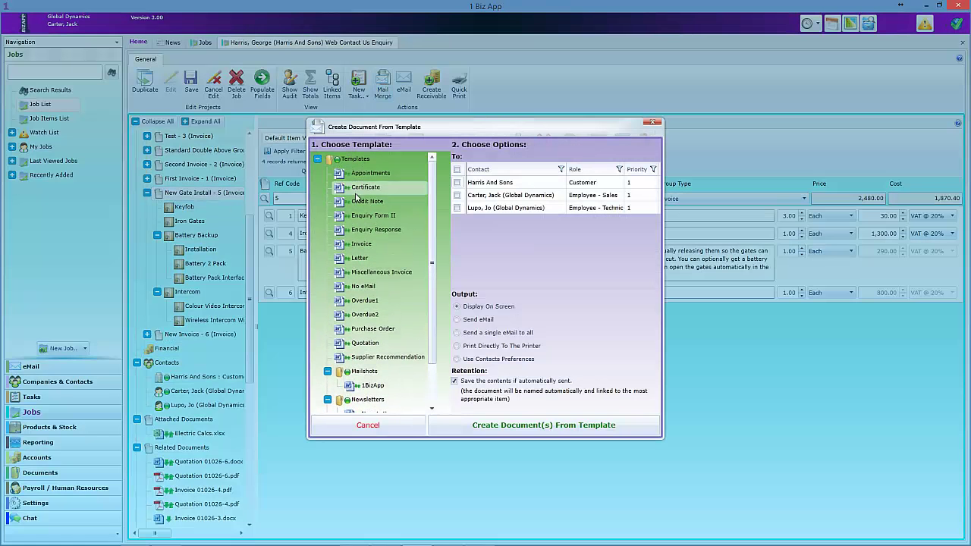
pyautogui.click(362, 247)
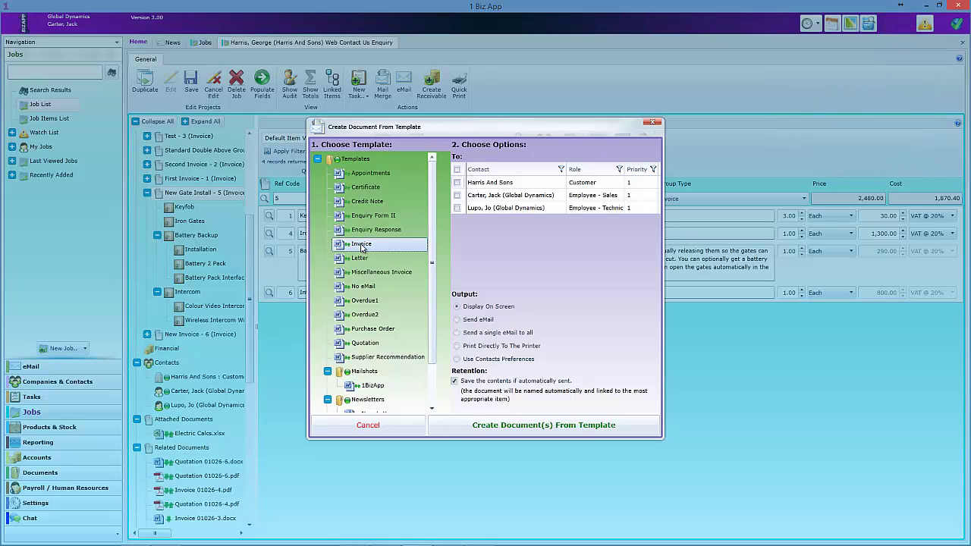
pyautogui.click(458, 183)
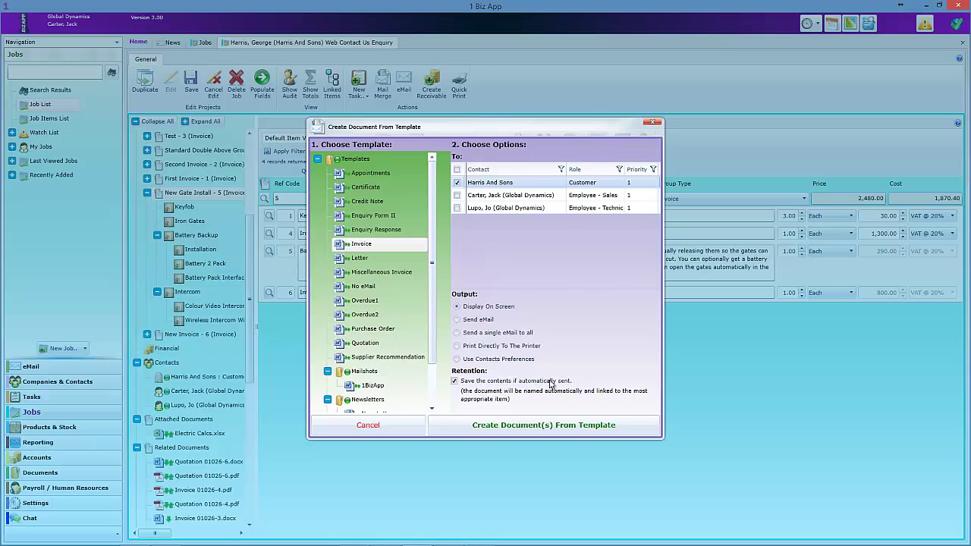
pyautogui.click(550, 428)
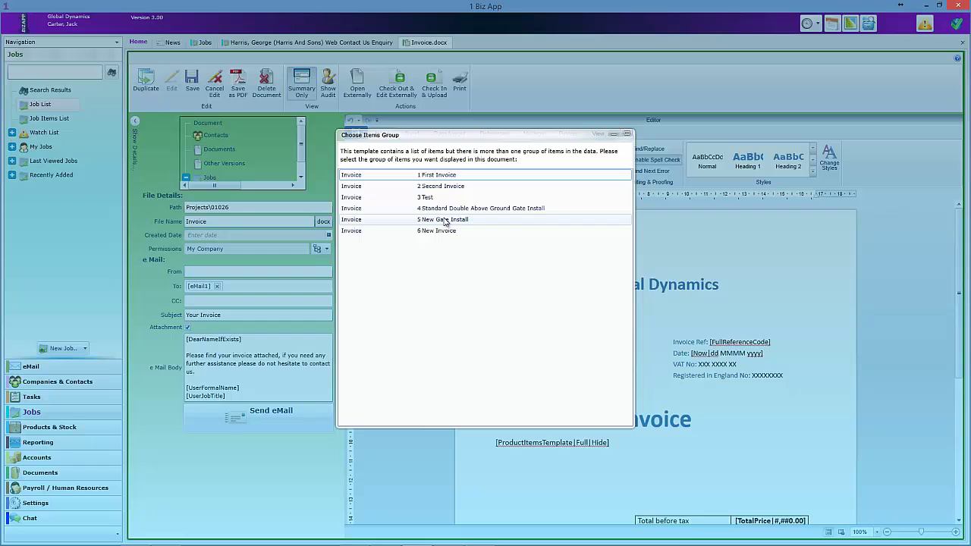
pyautogui.doubleClick(445, 220)
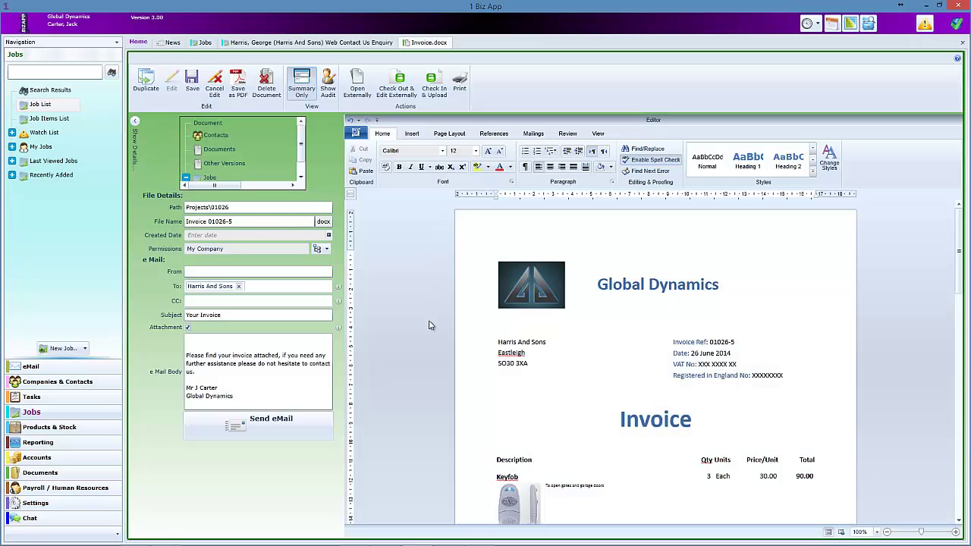
# Look through the New Gate Install invoice and e-mail it to the customer, accepting that the e-mail details are saved with the document.
pyautogui.scroll(-1, 424, 326)
pyautogui.scroll(-10, 423, 328)
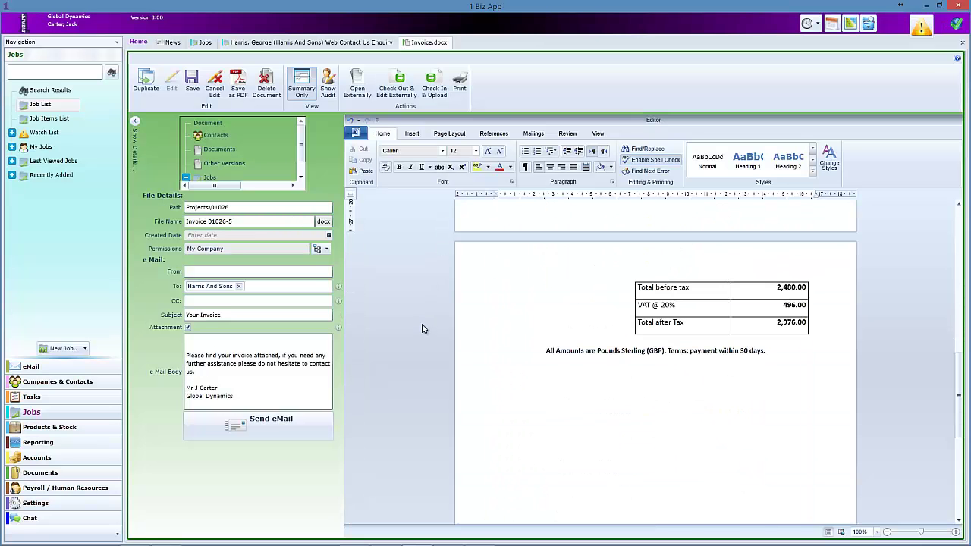
pyautogui.scroll(10, 423, 328)
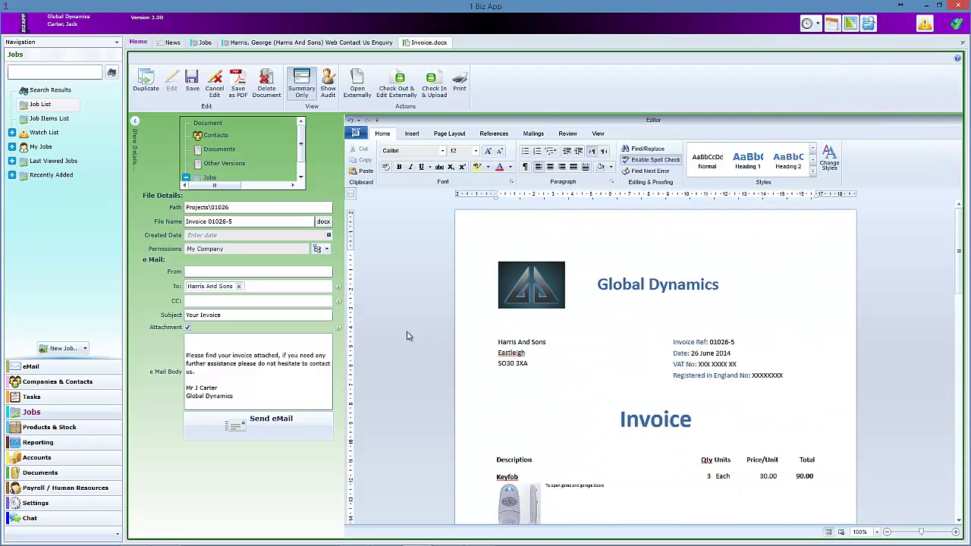
pyautogui.click(275, 423)
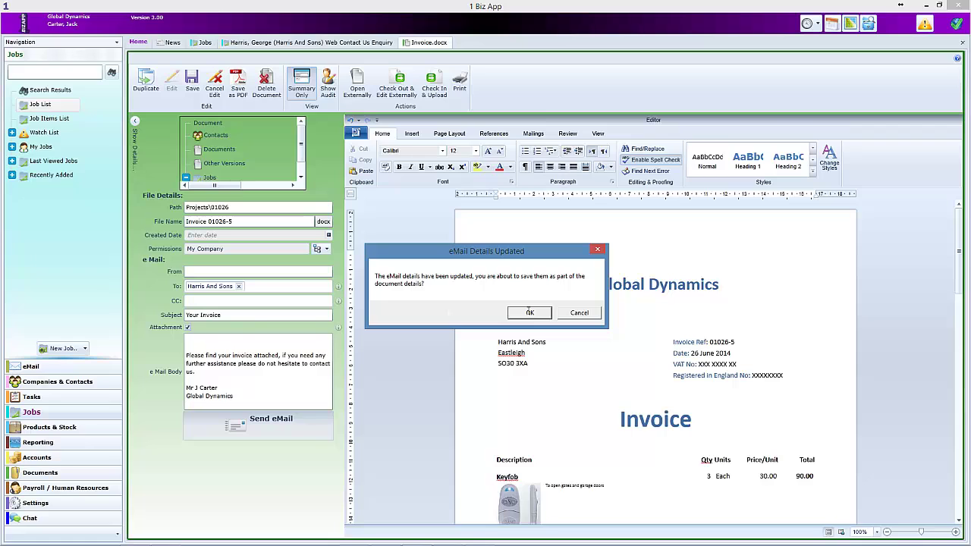
pyautogui.click(530, 312)
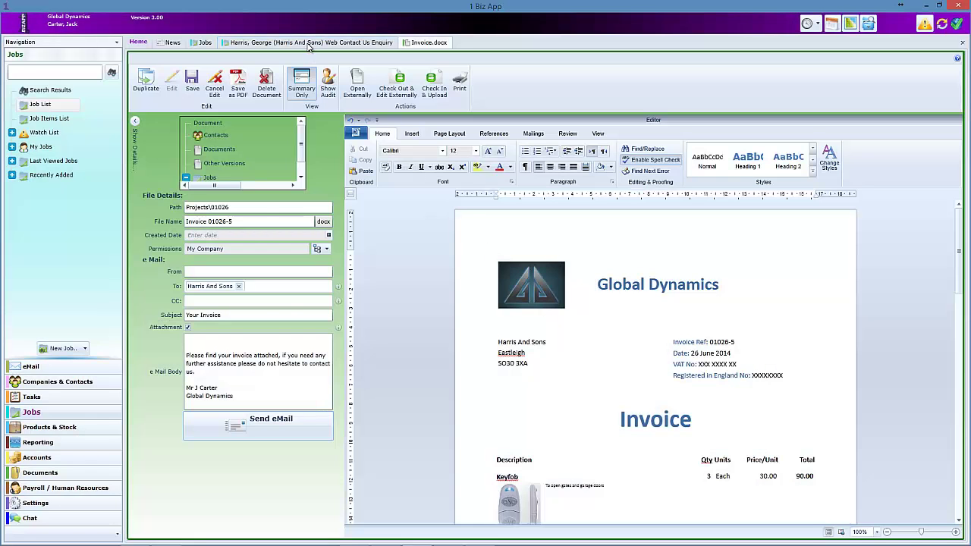
# View the job's financial records and the Payable / Receivable list in Accounts, and return to the job's New Gate Install group.
pyautogui.click(309, 44)
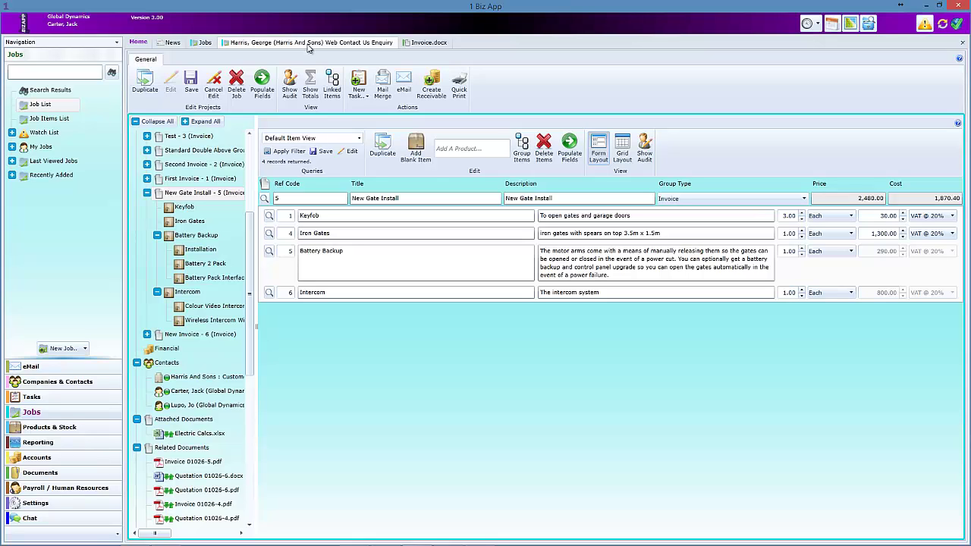
pyautogui.click(169, 350)
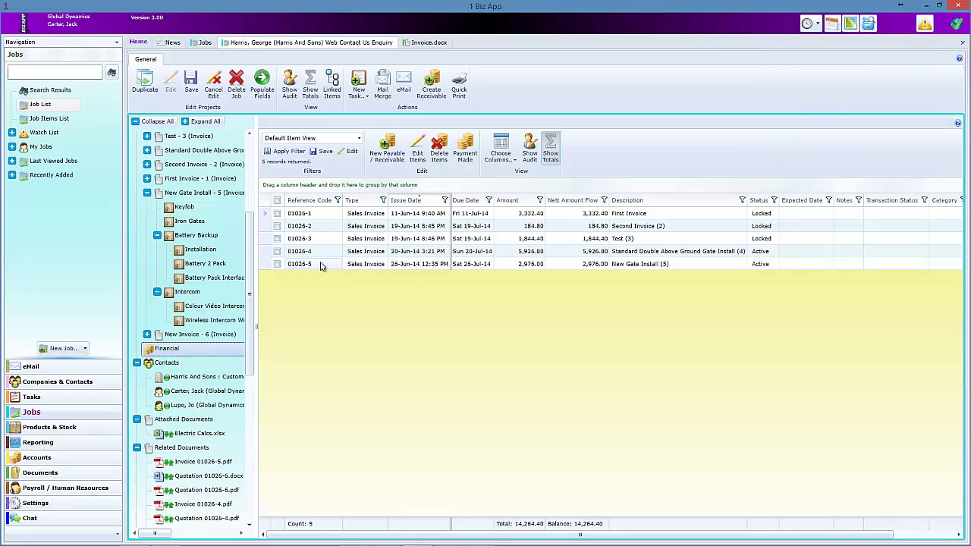
pyautogui.click(36, 459)
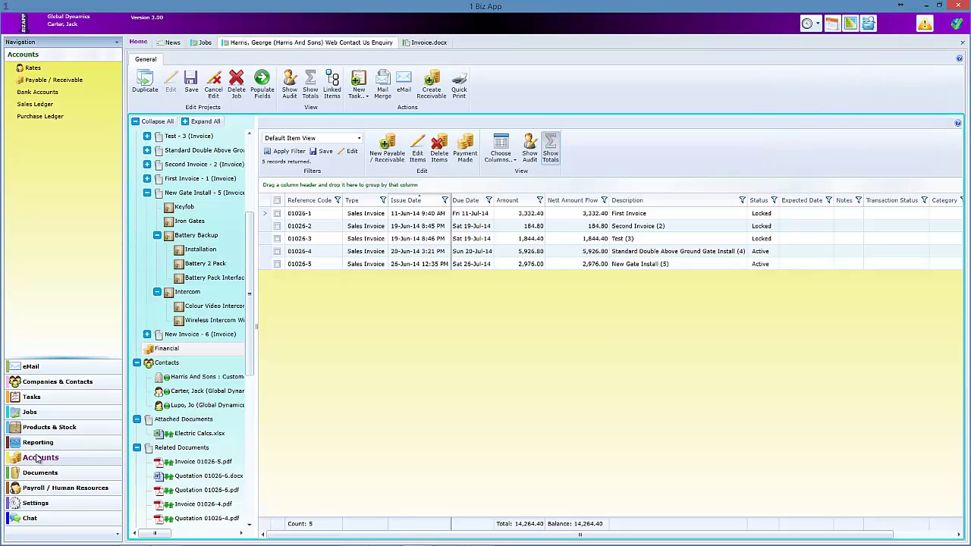
pyautogui.click(44, 82)
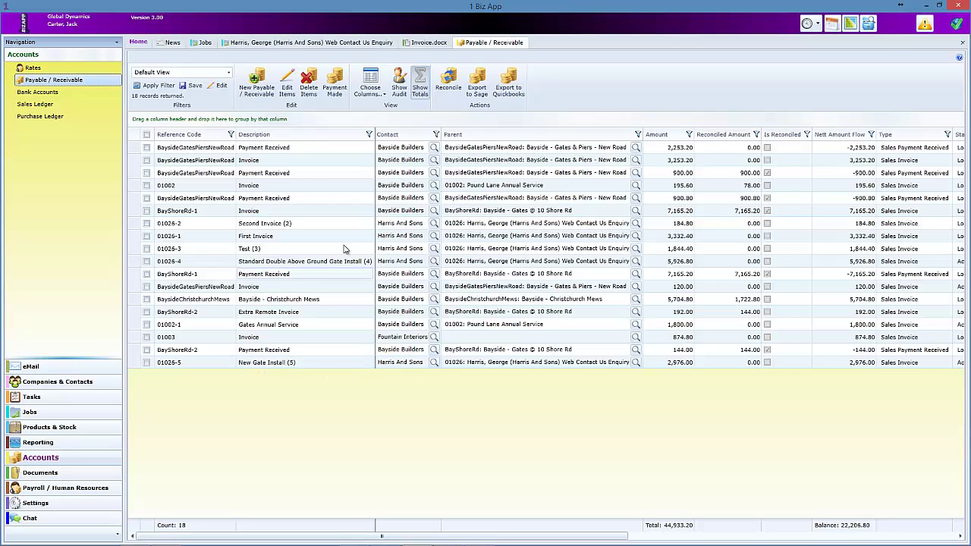
pyautogui.click(287, 45)
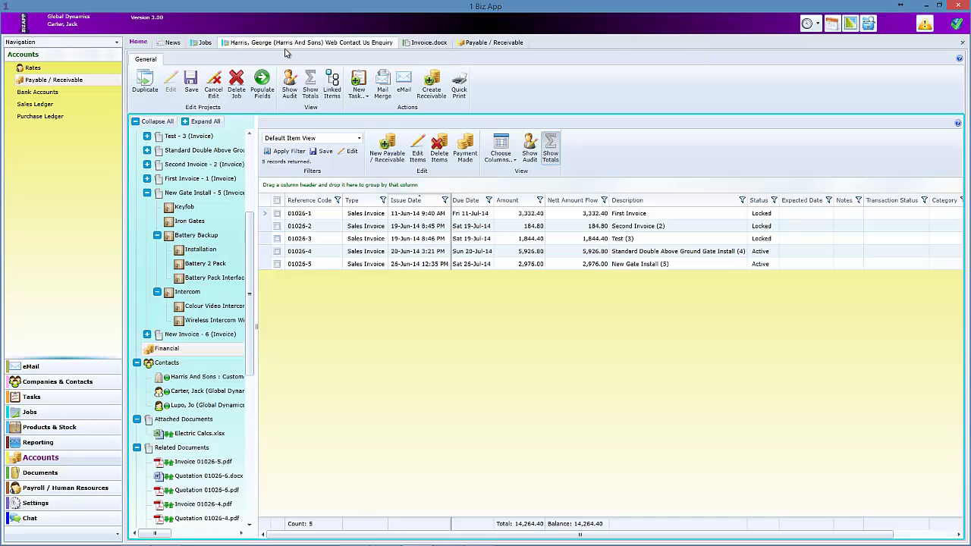
pyautogui.click(191, 195)
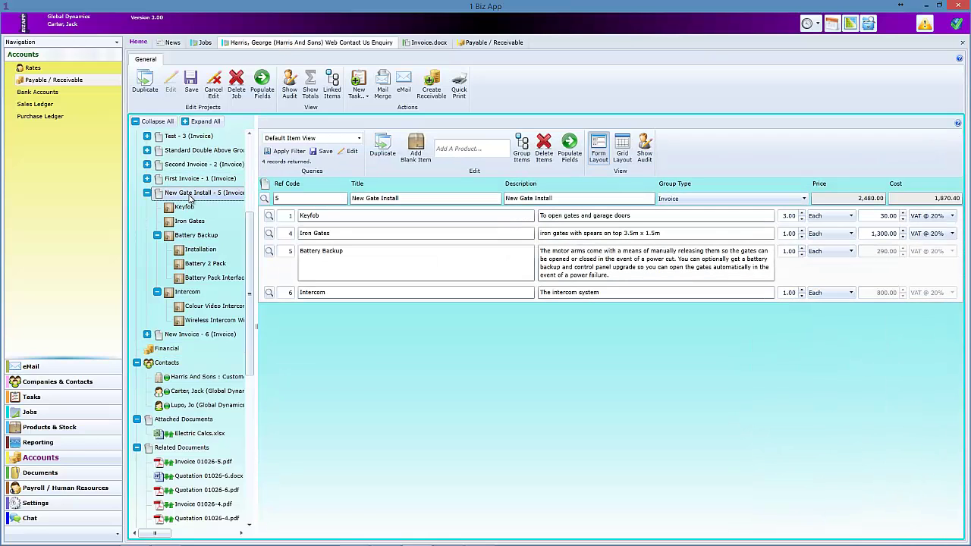